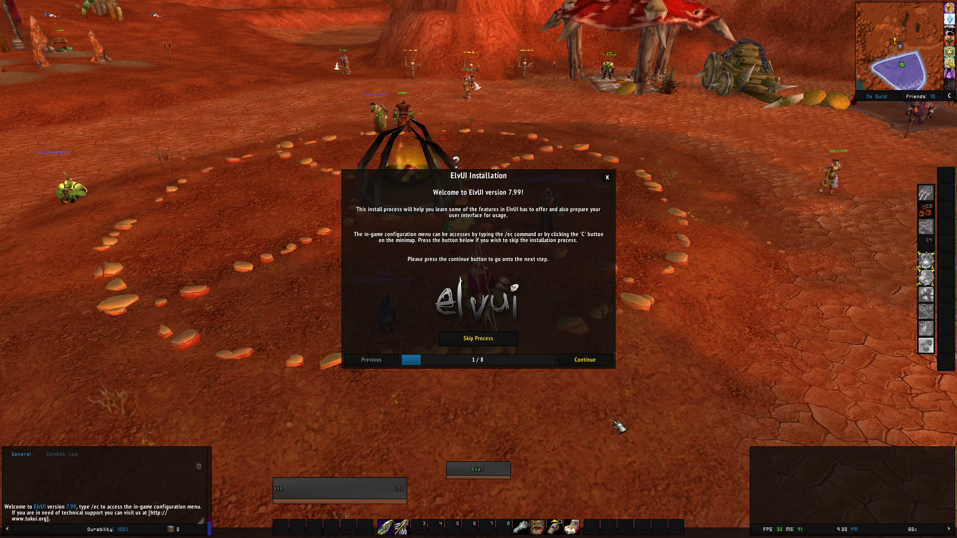
pyautogui.press('d')
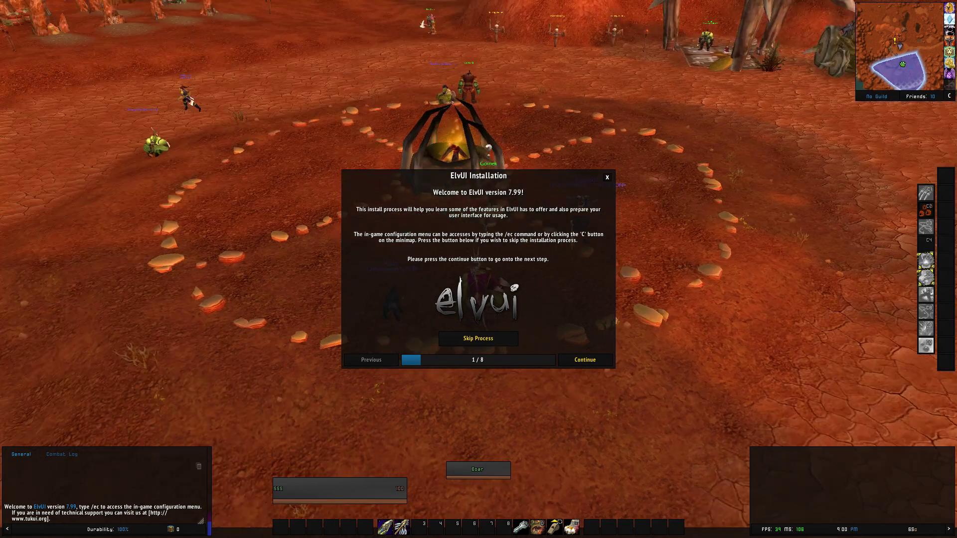
pyautogui.moveTo(711, 306); pyautogui.dragTo(671, 305)
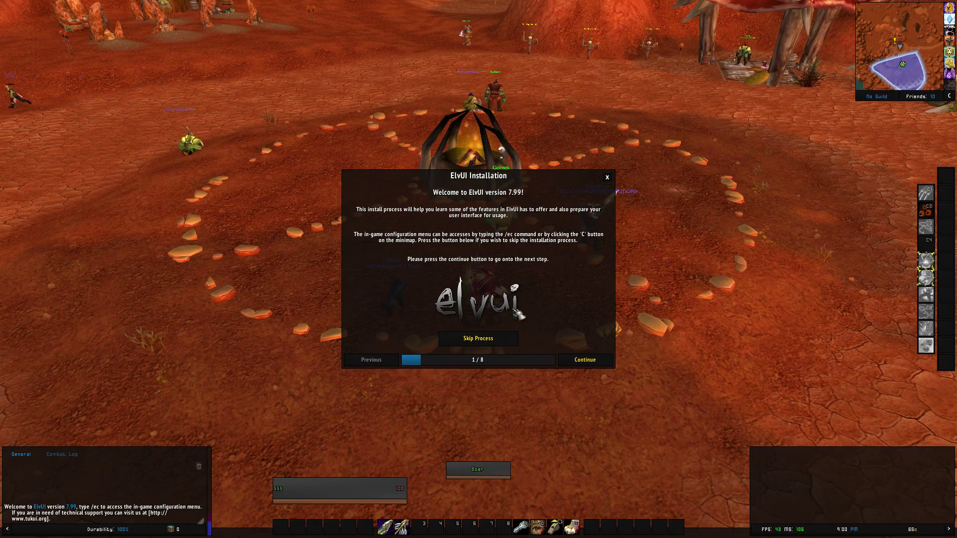
pyautogui.moveTo(661, 332)
pyautogui.mouseDown()
pyautogui.moveTo(736, 327)
pyautogui.moveTo(449, 329)
pyautogui.moveTo(439, 364)
pyautogui.moveTo(643, 326)
pyautogui.mouseUp()
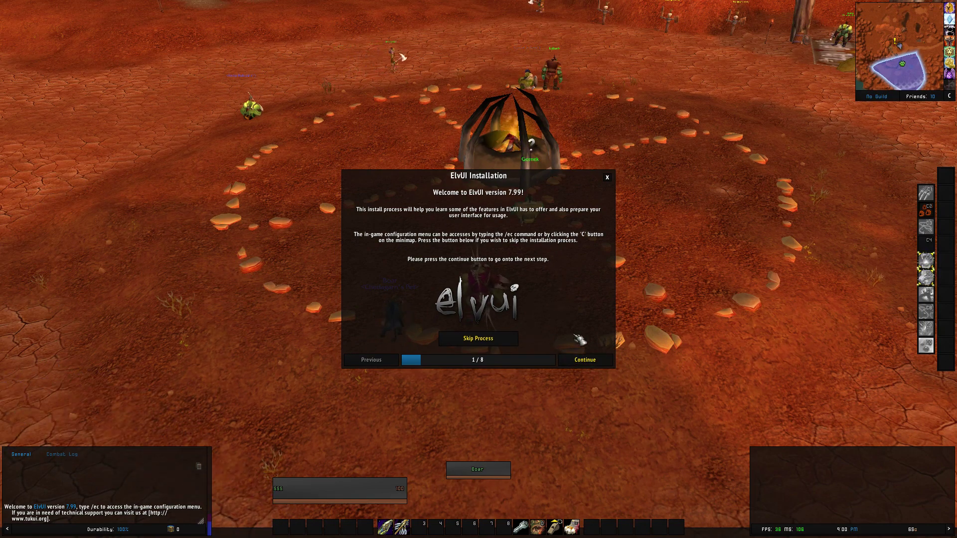
# - Start the installation process and set up the default CVars
pyautogui.click(586, 361)
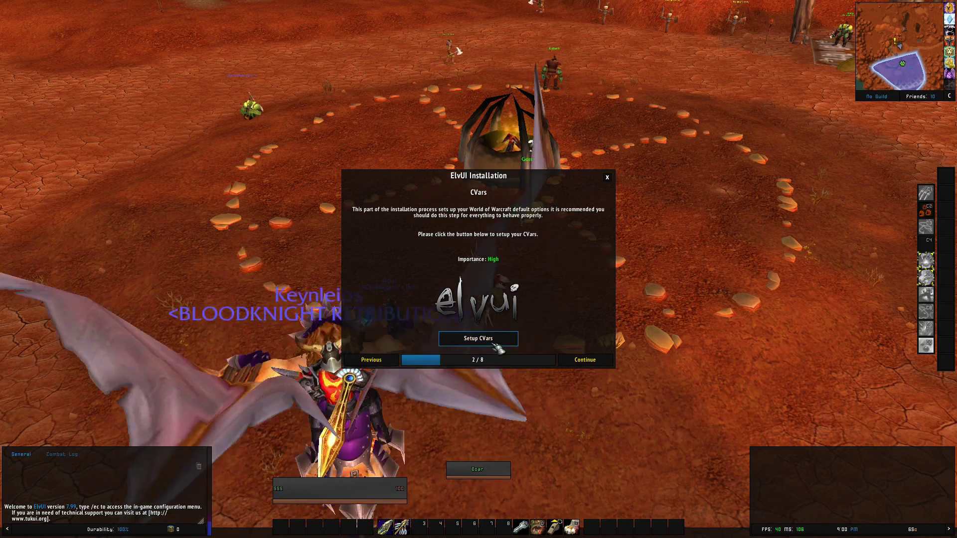
pyautogui.click(478, 339)
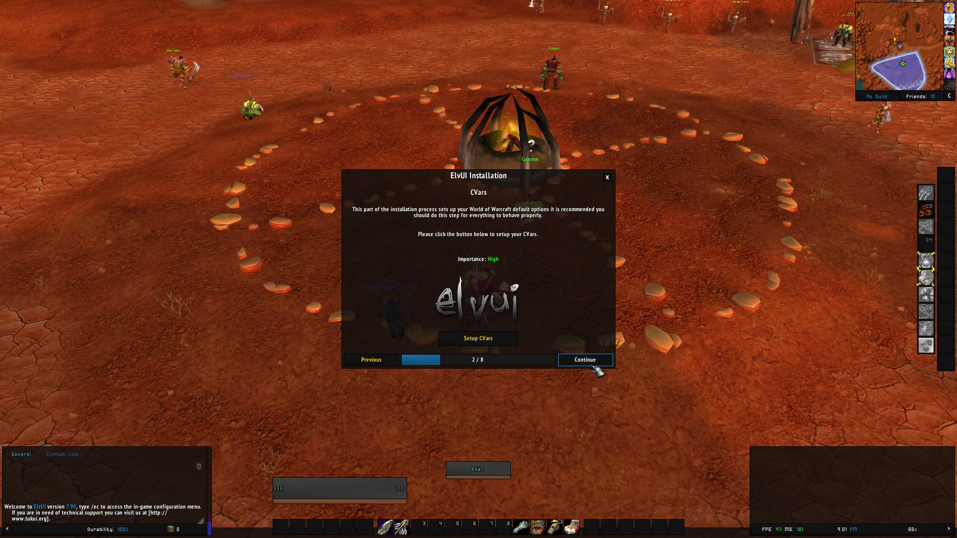
pyautogui.click(593, 365)
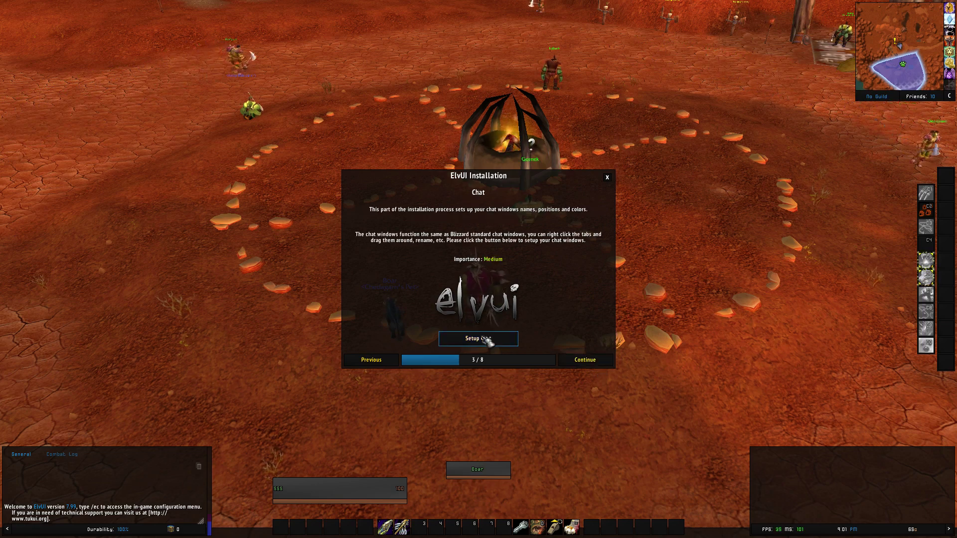
# - Set up the chat windows, check the Log chat, and go on to the theme setup
pyautogui.click(487, 338)
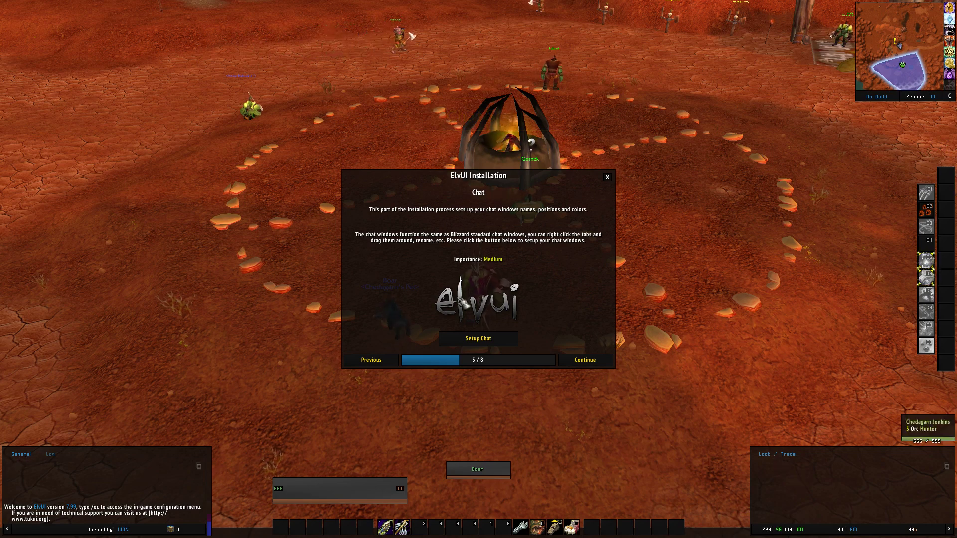
pyautogui.click(50, 454)
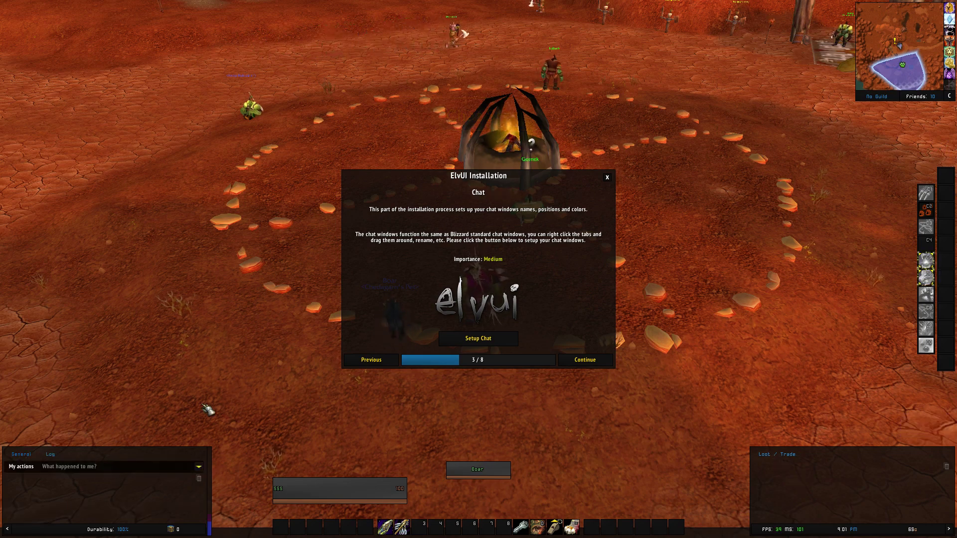
pyautogui.click(22, 455)
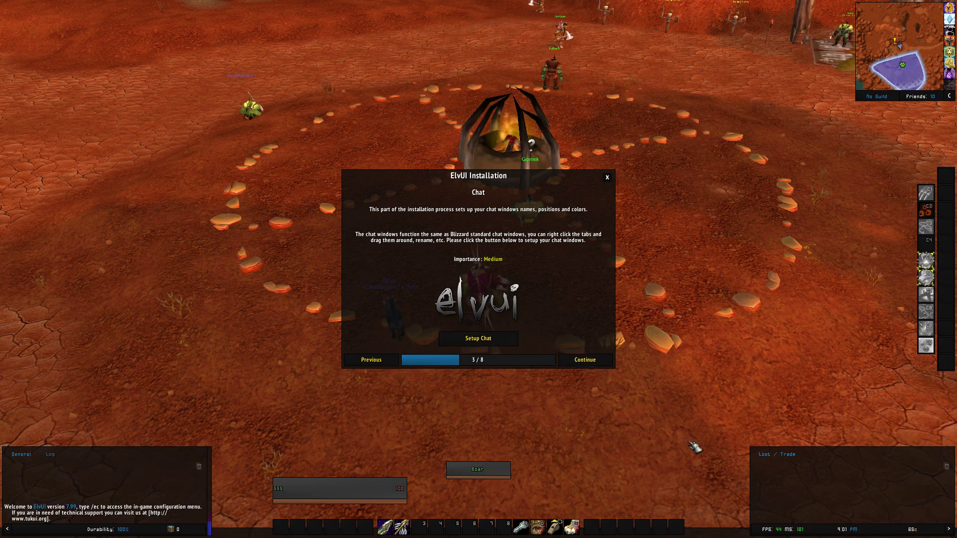
pyautogui.click(586, 361)
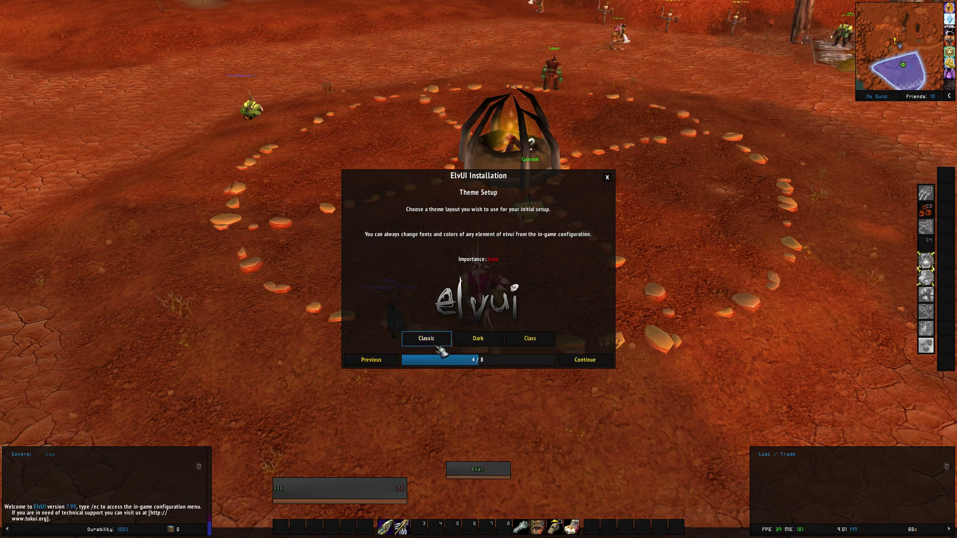
# - Apply the Class theme, target your own character to view its unit frames, and continue to the resolution page
pyautogui.click(484, 344)
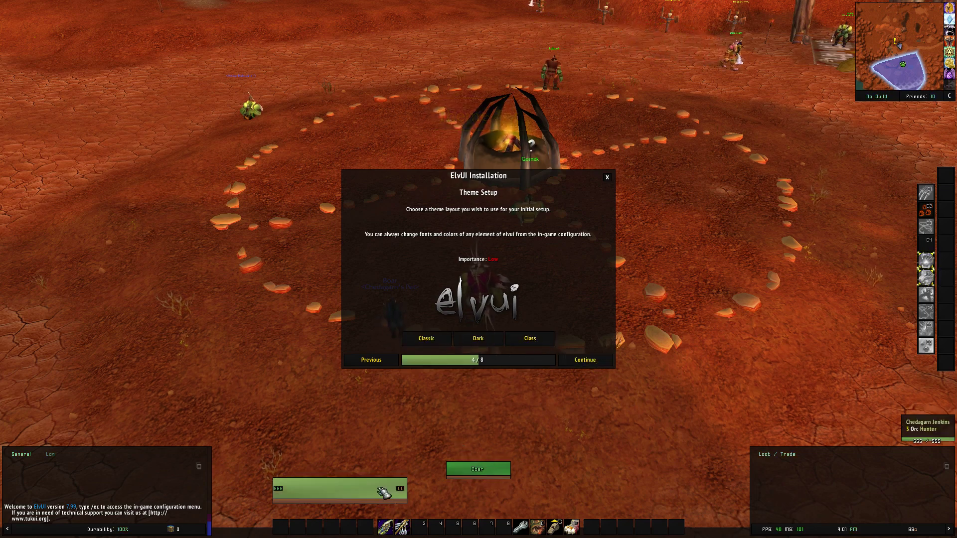
pyautogui.click(502, 433)
pyautogui.press('d')
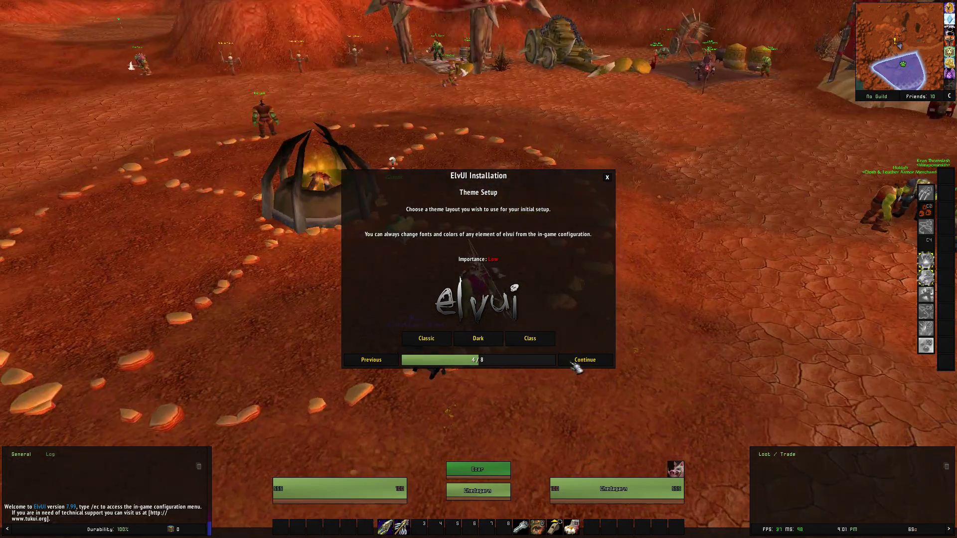
pyautogui.click(584, 360)
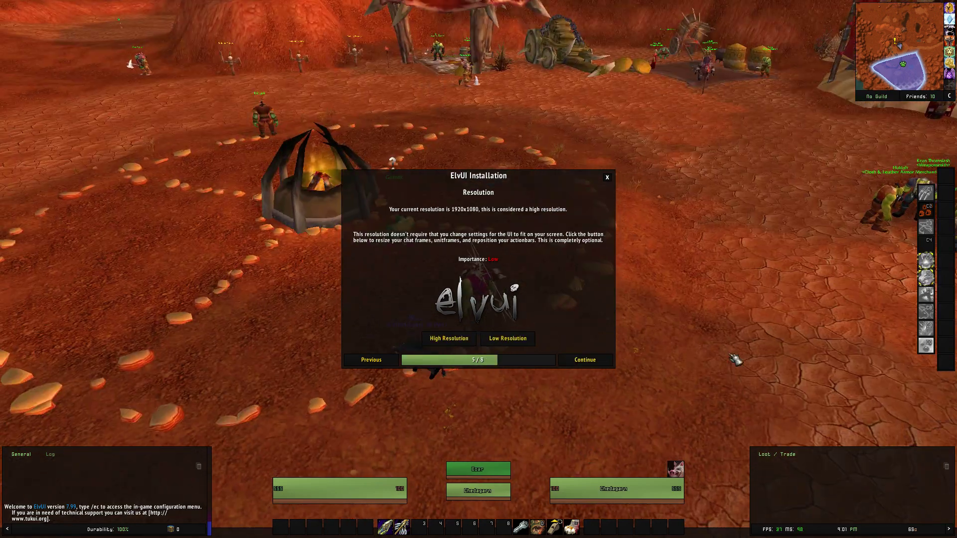
# - Apply the High Resolution setup and a DPS combat-role layout, and proceed to the aura settings
pyautogui.click(452, 341)
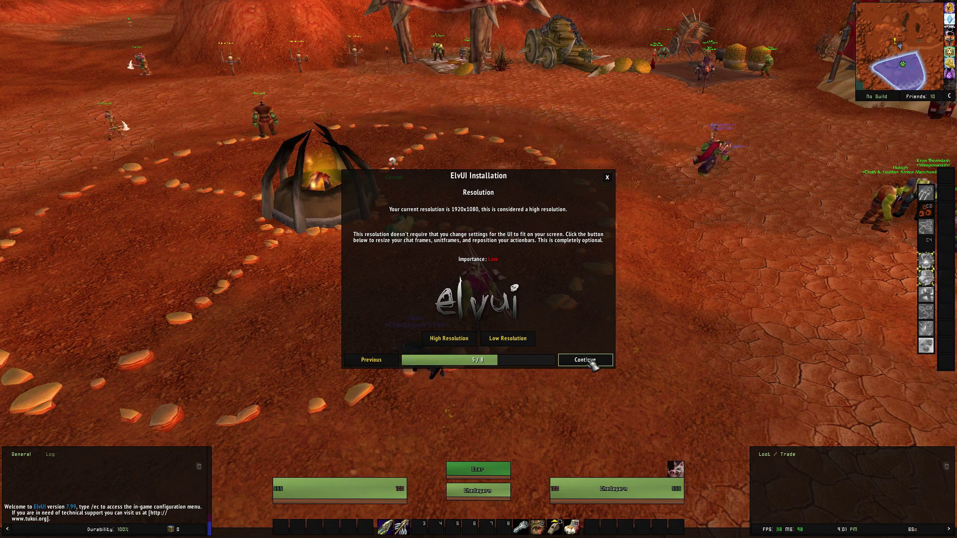
pyautogui.click(591, 362)
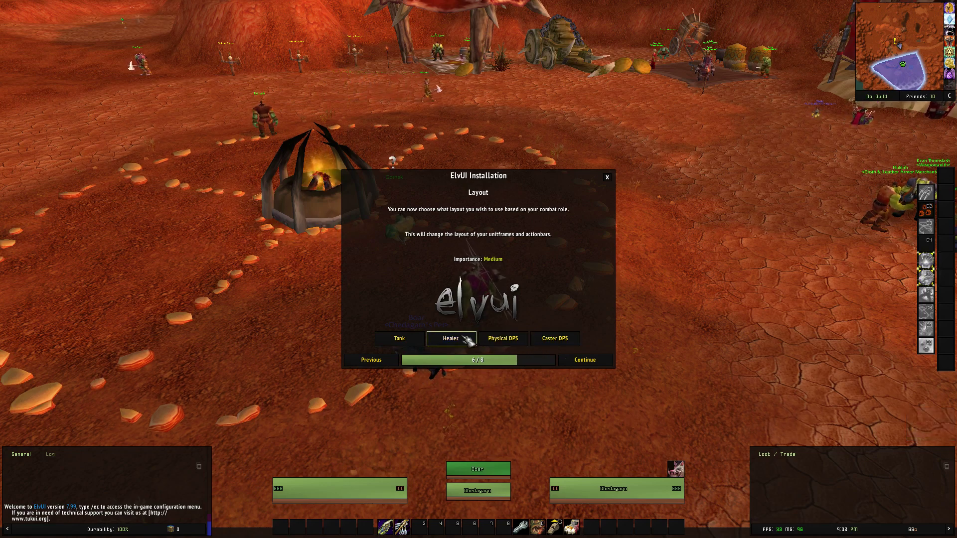
pyautogui.moveTo(549, 427); pyautogui.dragTo(549, 426)
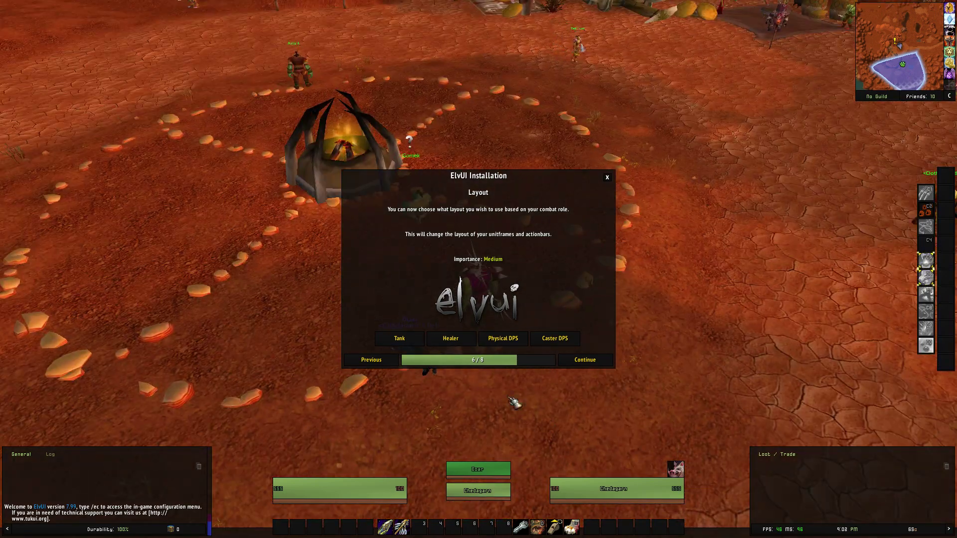
pyautogui.click(543, 340)
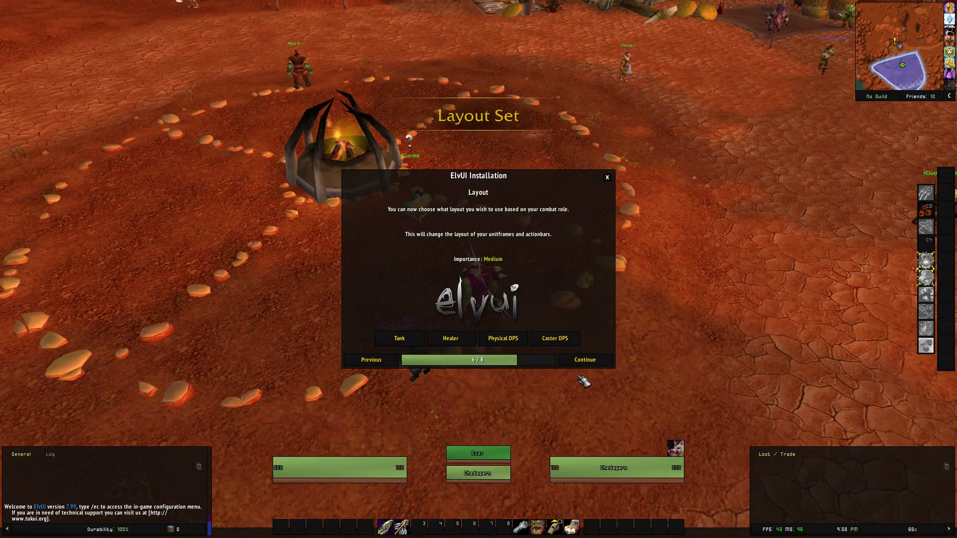
pyautogui.click(587, 362)
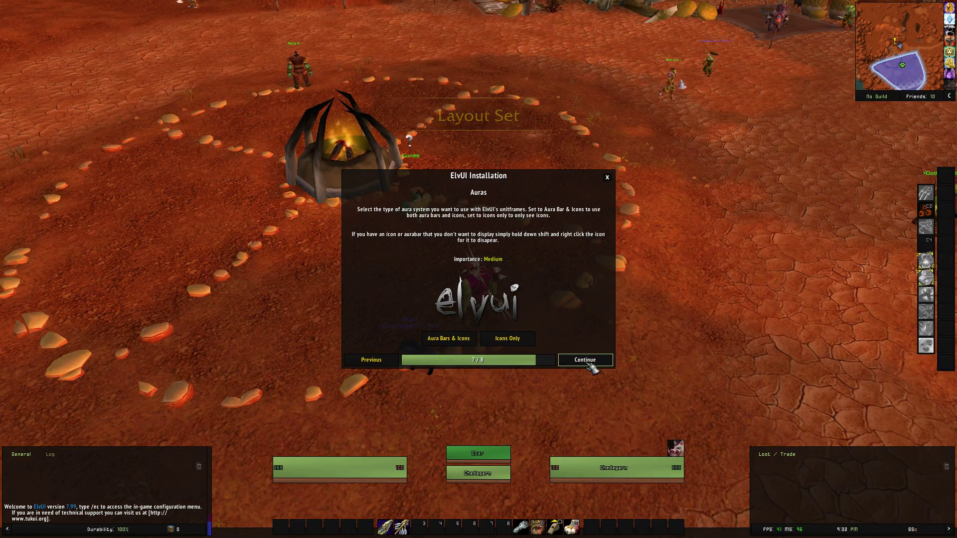
# - Choose Aura Bars & Icons as the aura system and finish the installation so the interface reloads
pyautogui.click(452, 340)
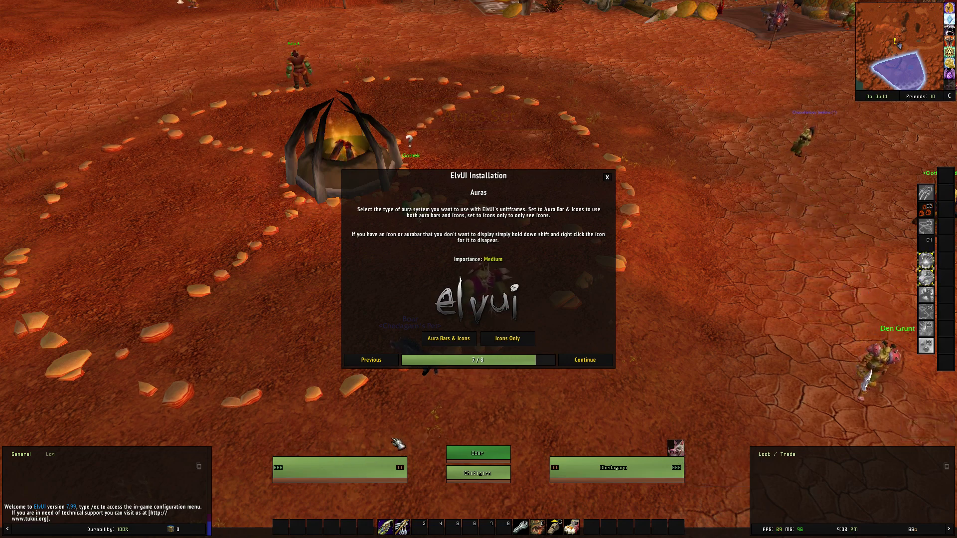
pyautogui.moveTo(563, 435); pyautogui.dragTo(464, 436)
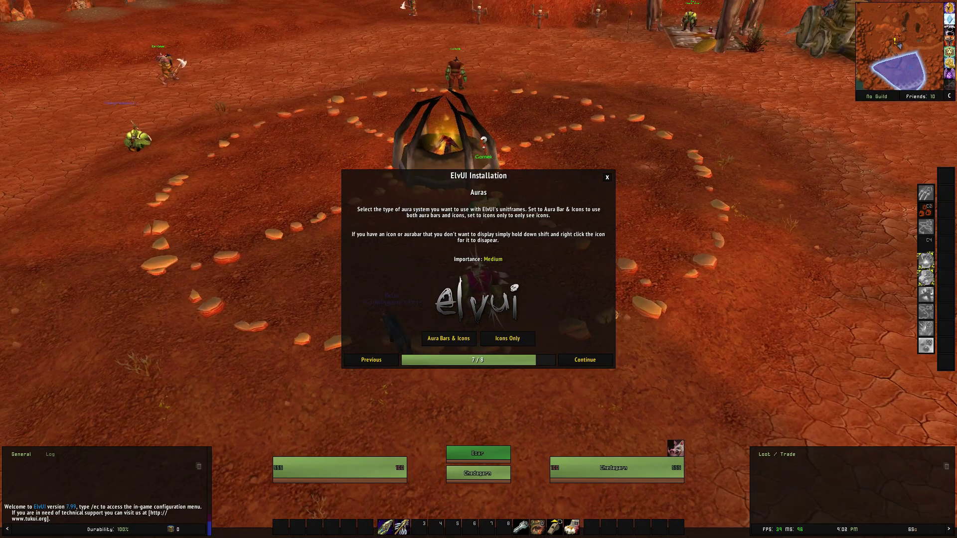
pyautogui.click(584, 359)
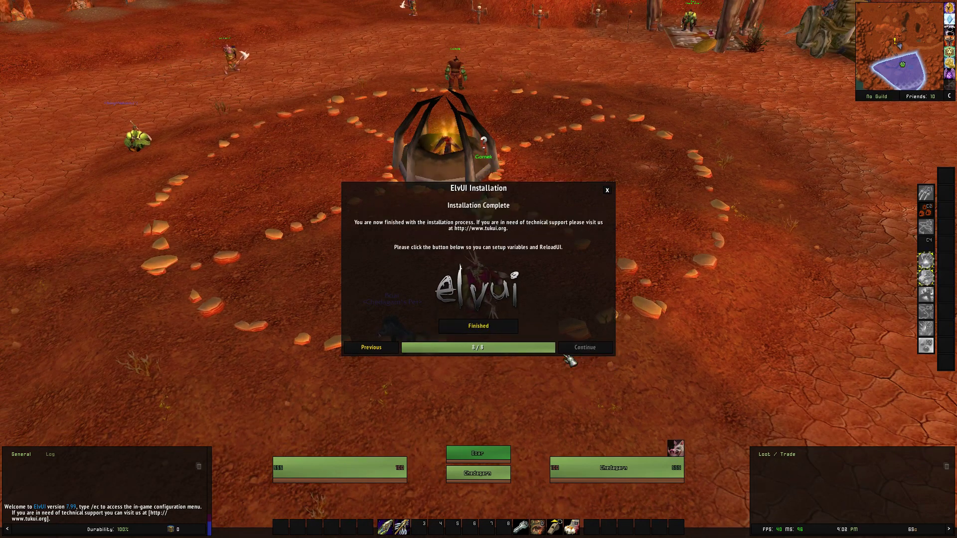
pyautogui.click(490, 334)
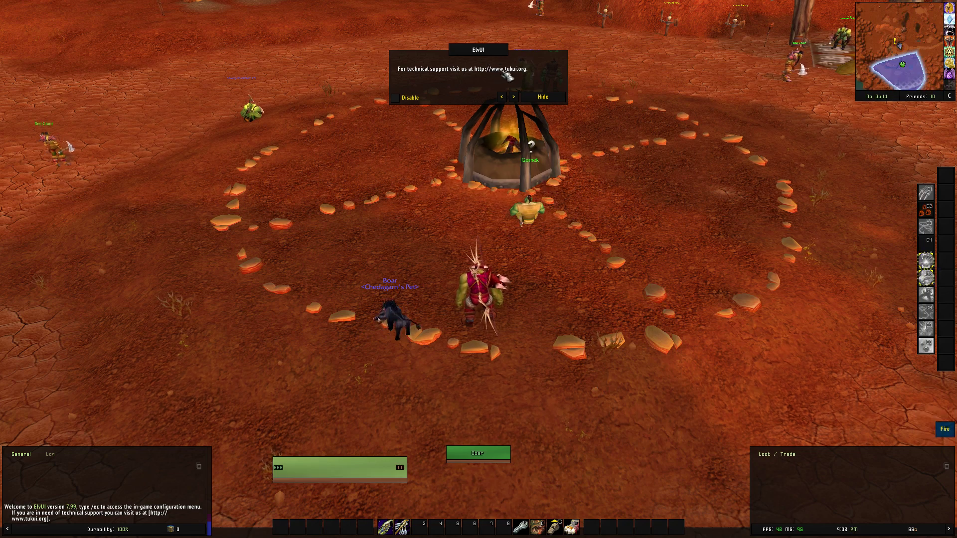
# - Disable the tutorial tips and hide the technical support popup
pyautogui.click(402, 99)
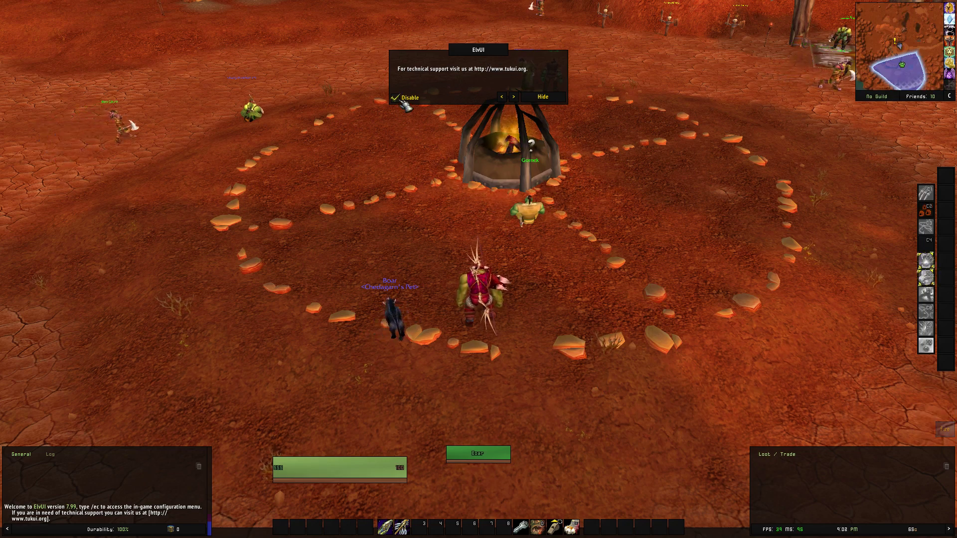
pyautogui.click(543, 97)
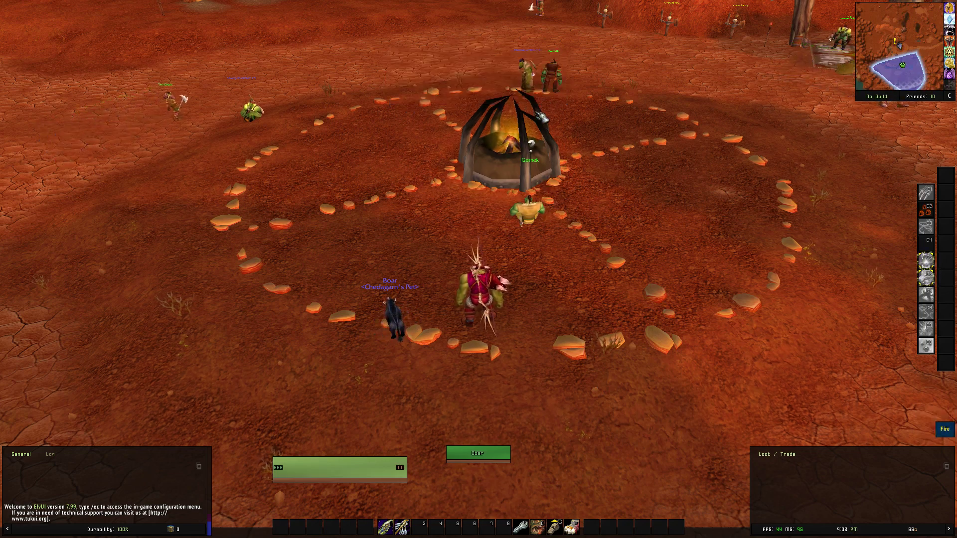
pyautogui.rightClick(545, 213)
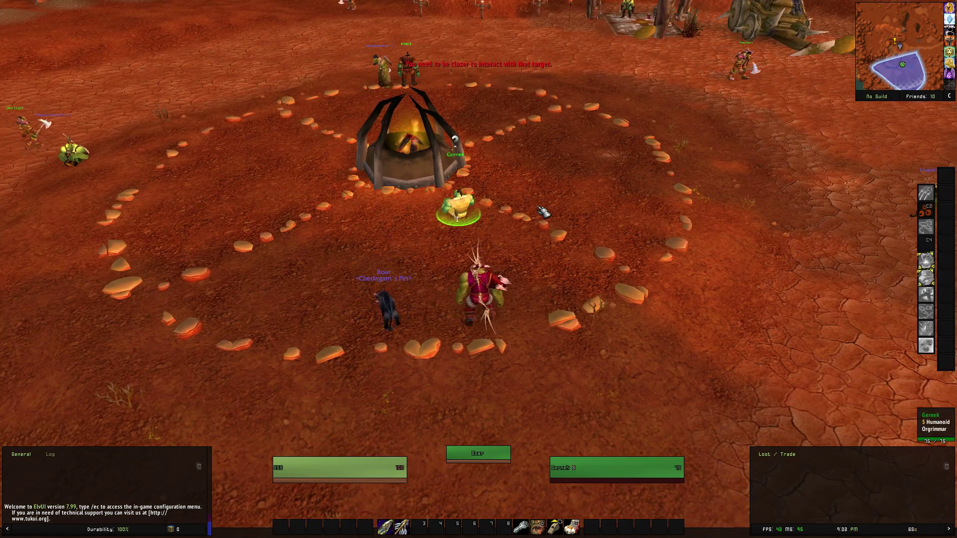
# - Open the in-game ElvUI configuration with the /ec chat command
pyautogui.write('/')
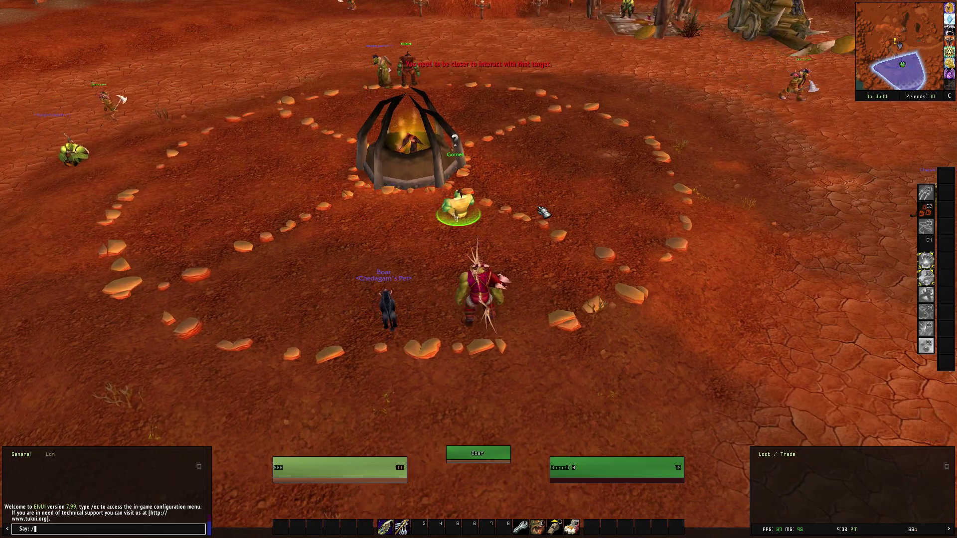
pyautogui.write('ec')
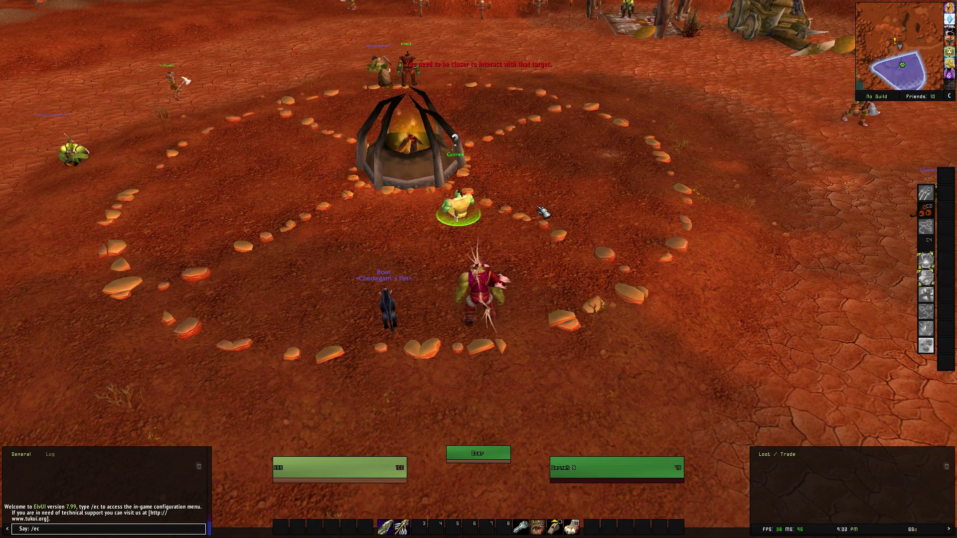
pyautogui.press('Return')
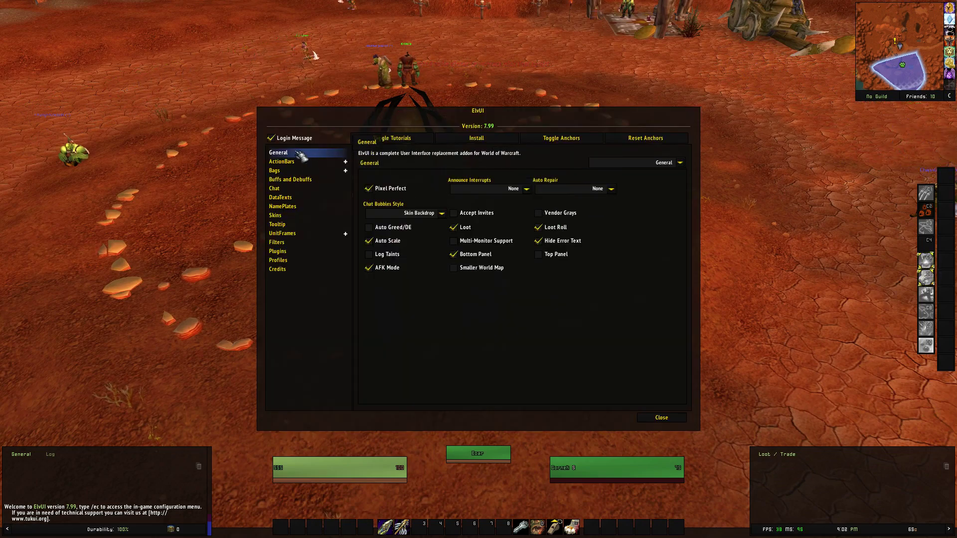
# - Look through the ActionBars, Bags, Buffs and Debuffs, Chat and DataTexts settings
pyautogui.click(314, 161)
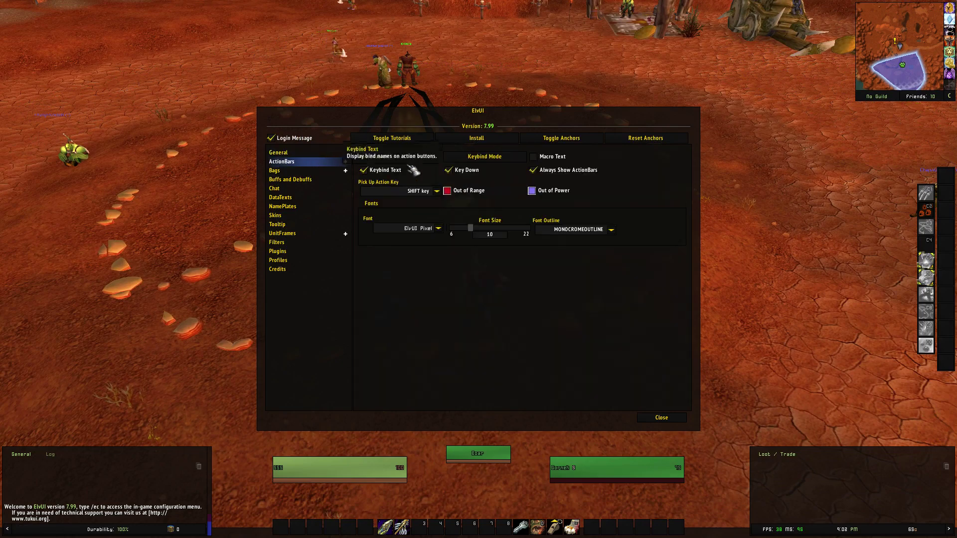
pyautogui.click(302, 171)
pyautogui.click(302, 180)
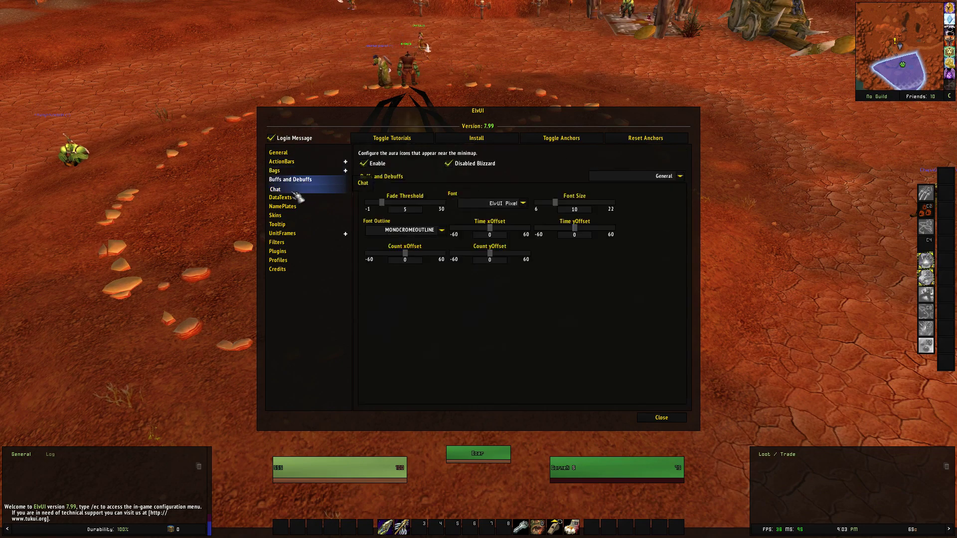
pyautogui.click(298, 189)
pyautogui.click(299, 198)
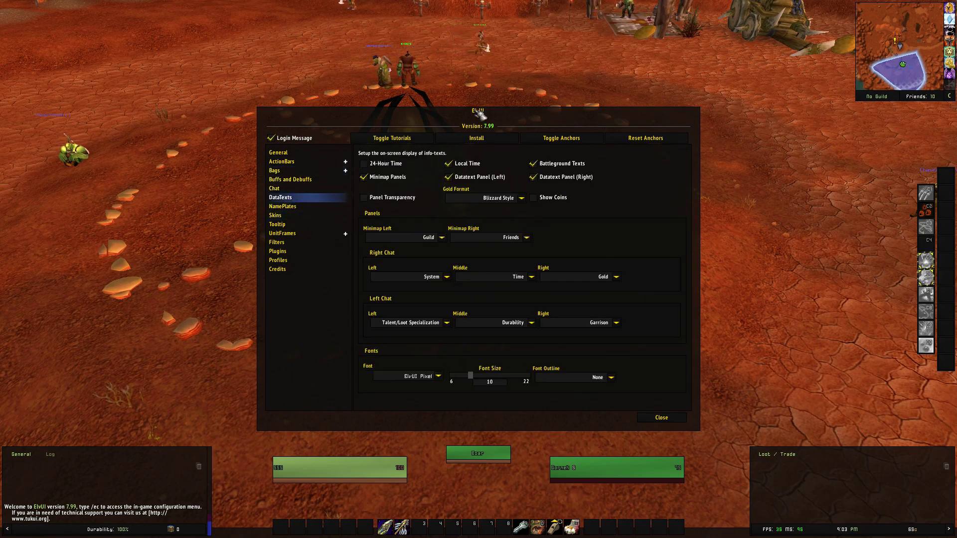
# - Move the configuration window aside, inspect the system and time data texts, and open the calendar from the time display
pyautogui.moveTo(486, 118); pyautogui.dragTo(601, 108)
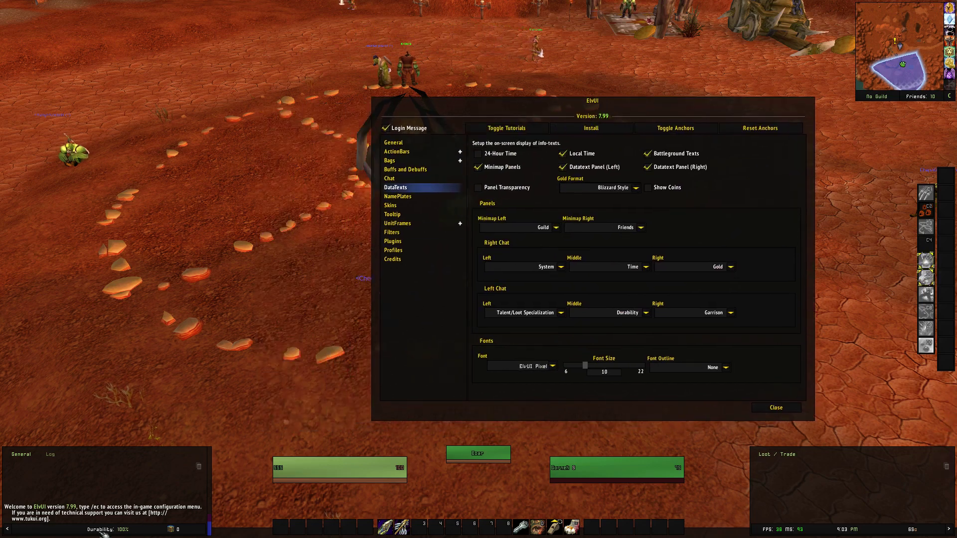
pyautogui.moveTo(784, 533)
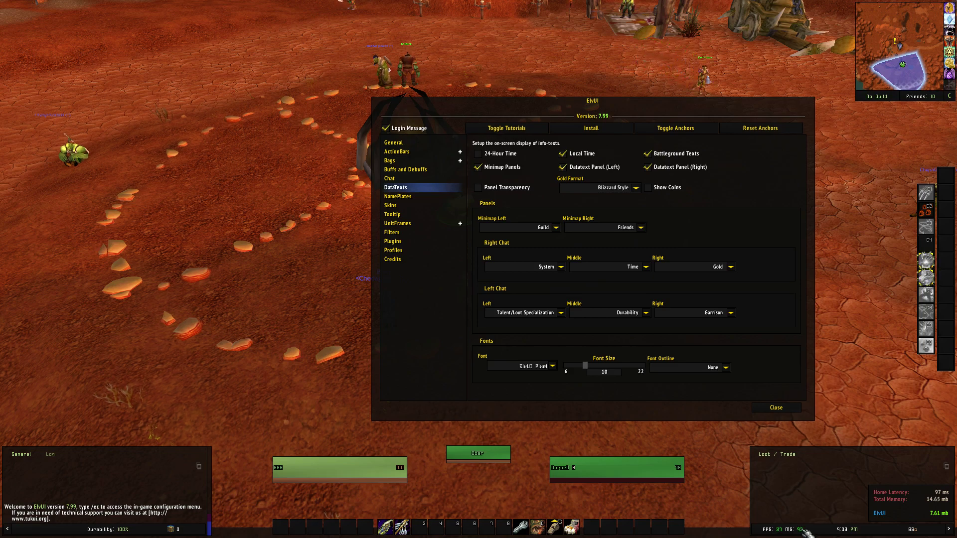
pyautogui.moveTo(848, 535)
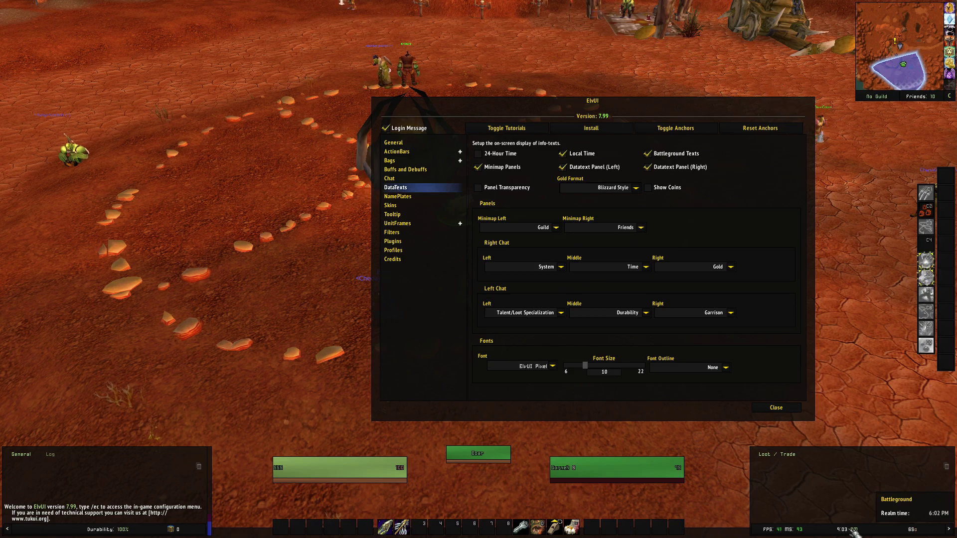
pyautogui.click(850, 533)
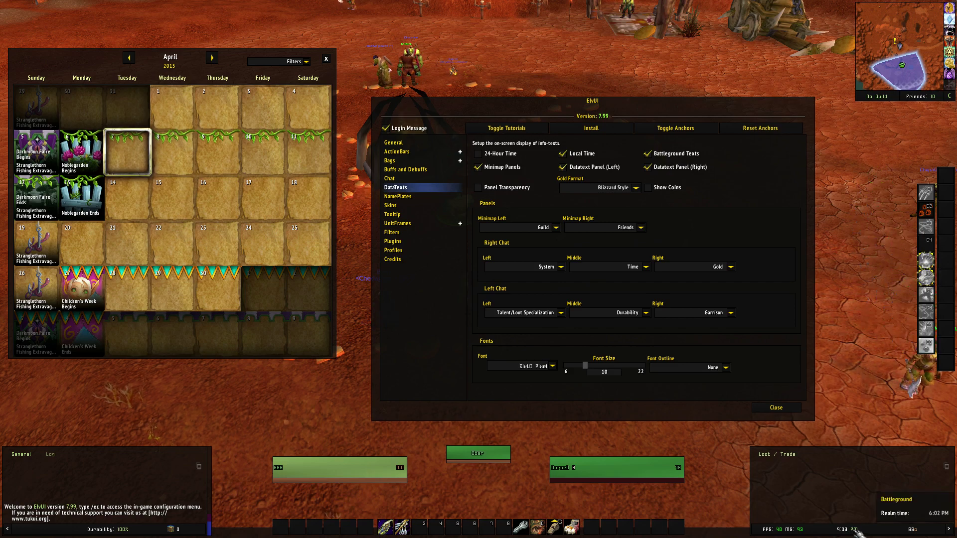
# - Close the calendar, check the gold data text and open the NamePlates settings
pyautogui.click(856, 532)
pyautogui.moveTo(913, 531)
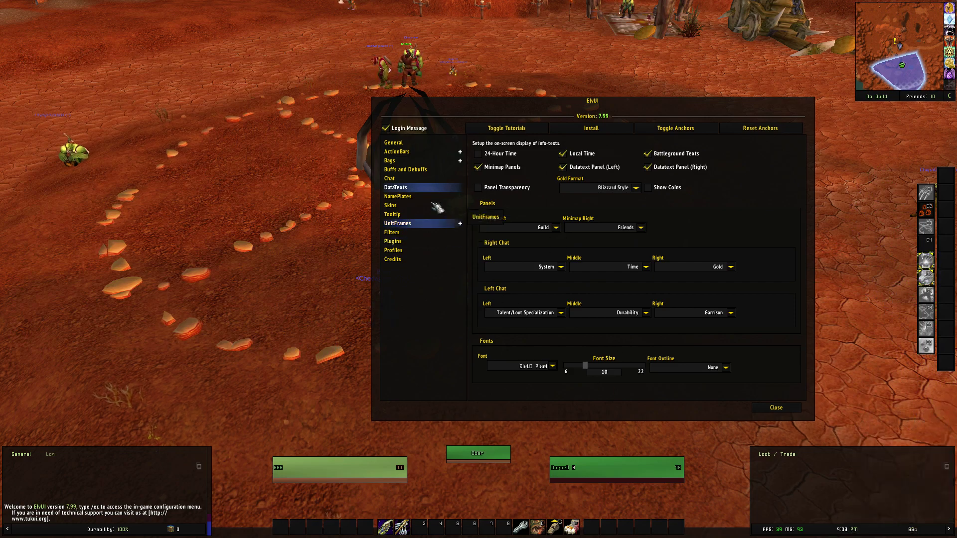
pyautogui.click(409, 197)
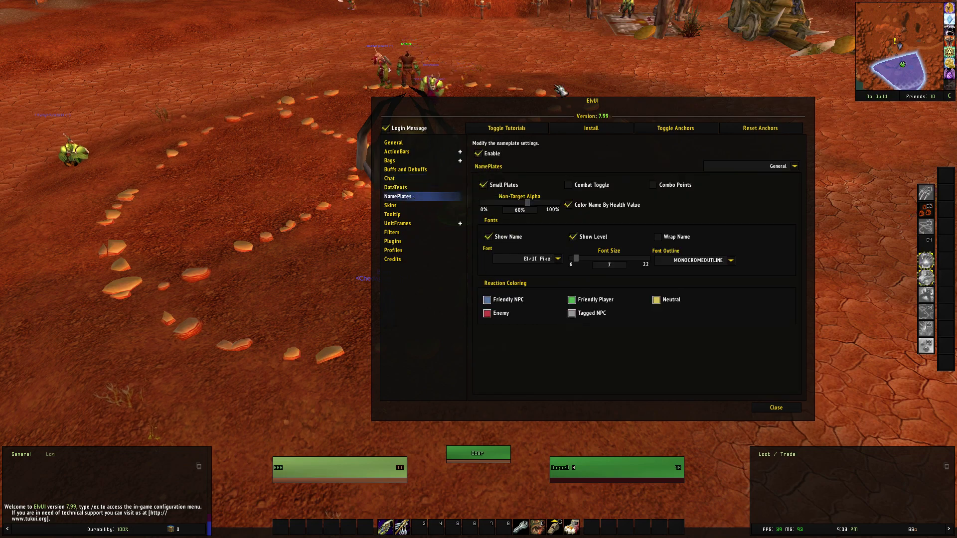
# - Move the configuration window aside and examine the nameplates above the nearby characters and training dummies
pyautogui.moveTo(602, 108); pyautogui.dragTo(802, 123)
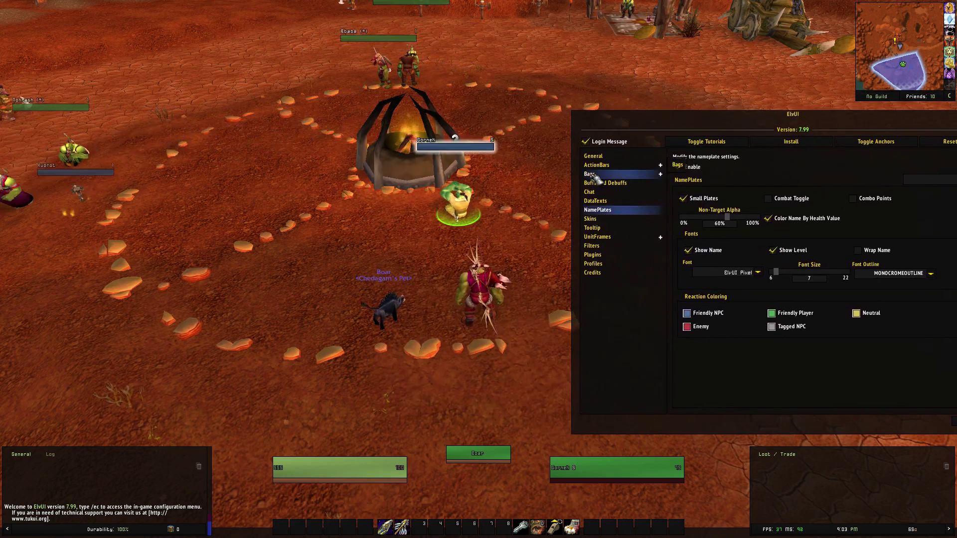
pyautogui.moveTo(455, 155); pyautogui.dragTo(455, 154)
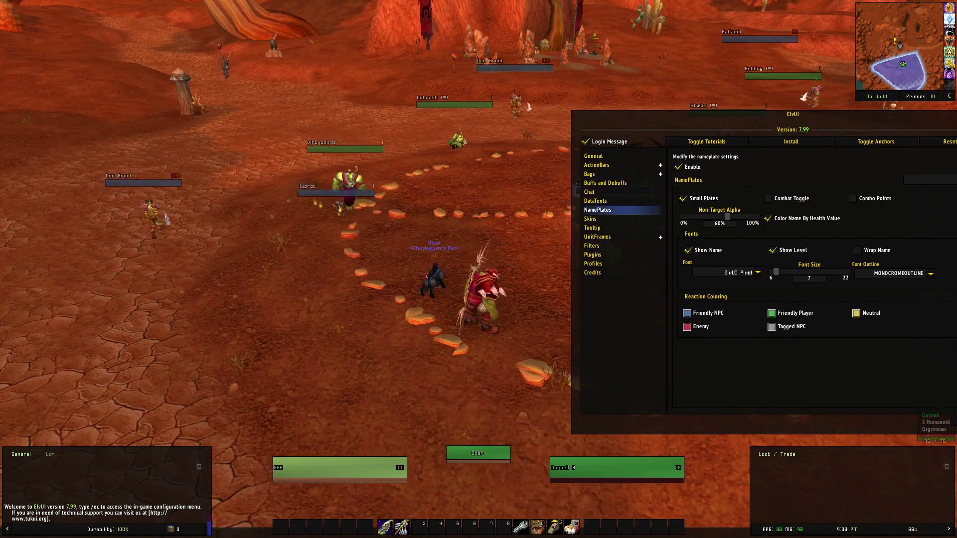
pyautogui.moveTo(391, 200); pyautogui.dragTo(391, 200)
pyautogui.moveTo(506, 250); pyautogui.dragTo(504, 247)
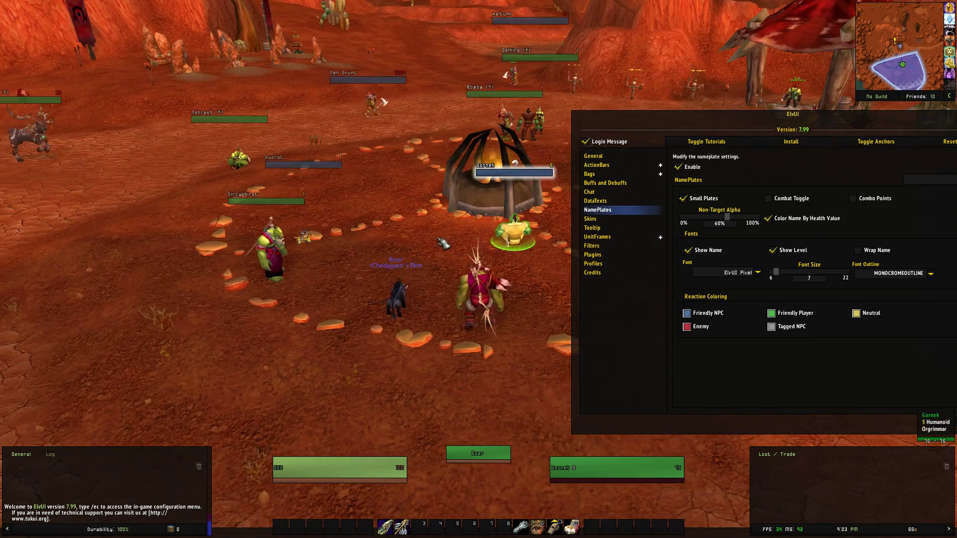
pyautogui.moveTo(440, 239); pyautogui.dragTo(409, 235)
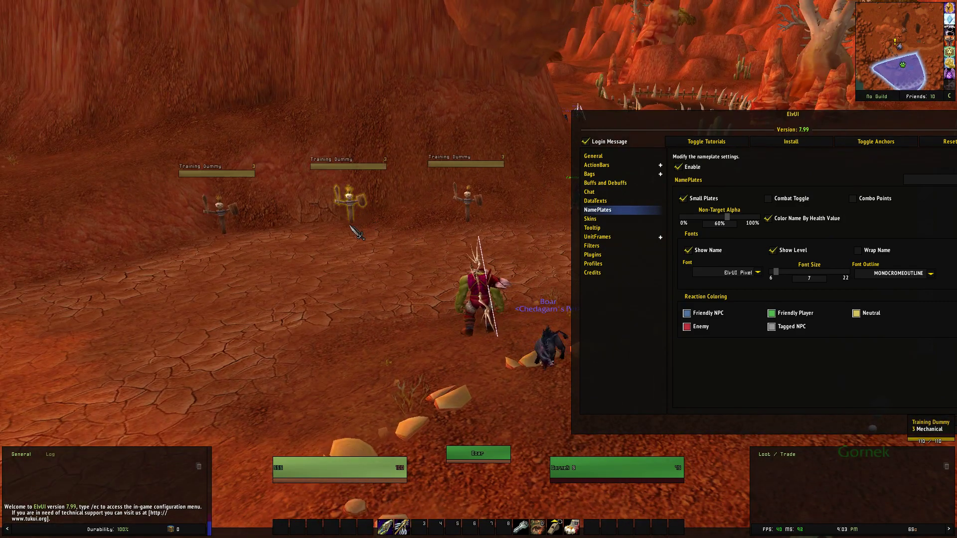
# - Set the nameplate font size to 12 and switch the display from enemy to friendly nameplates
pyautogui.moveTo(807, 125); pyautogui.dragTo(758, 116)
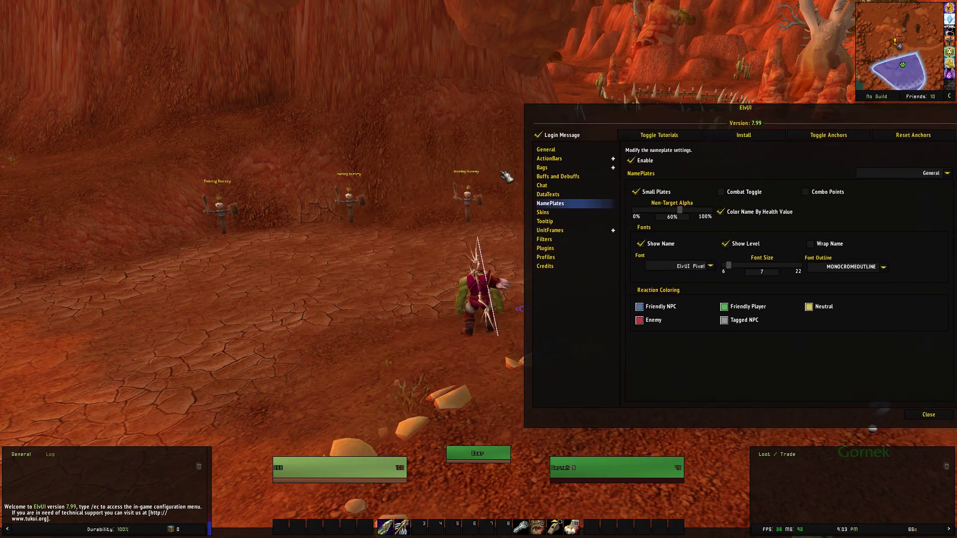
pyautogui.moveTo(443, 165); pyautogui.dragTo(413, 177)
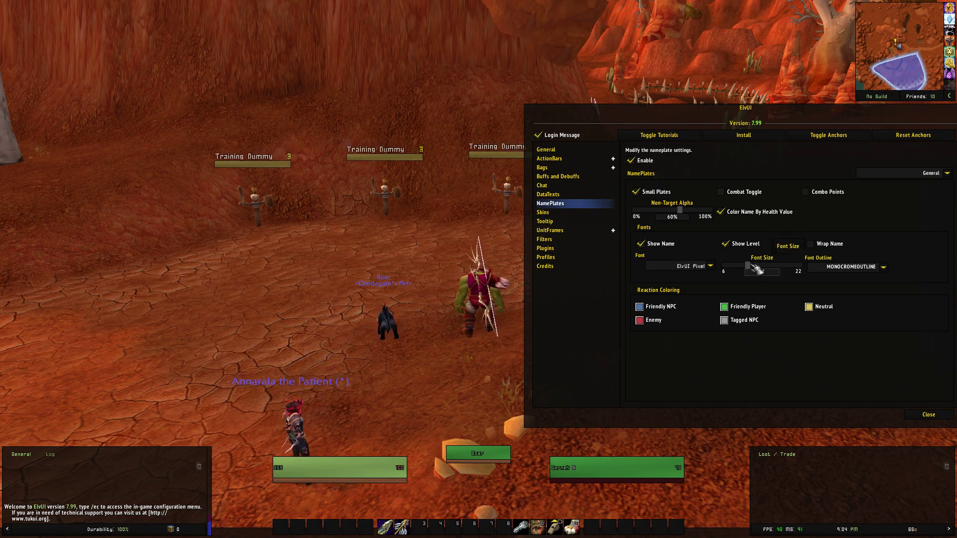
pyautogui.moveTo(578, 226); pyautogui.dragTo(402, 192)
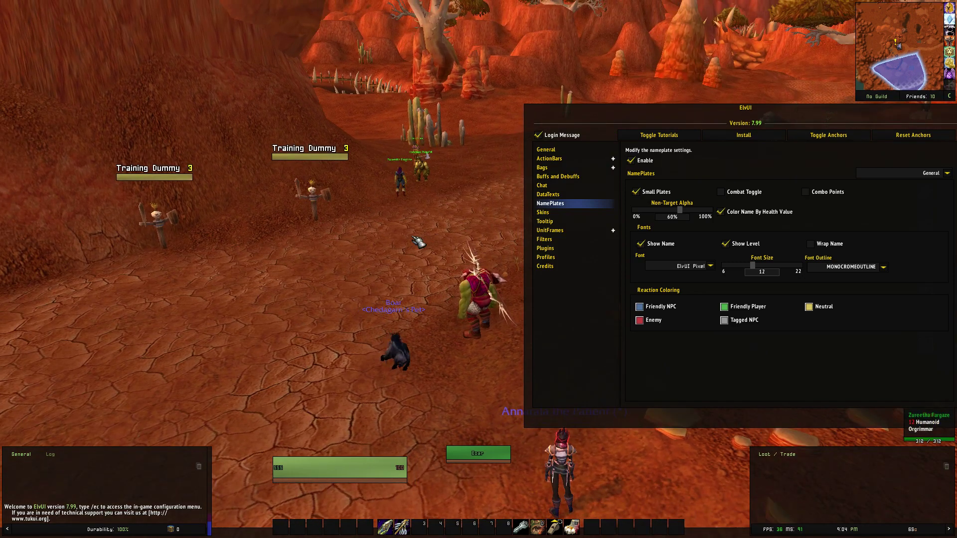
pyautogui.press('v')
pyautogui.hotkey('shift', 'v')
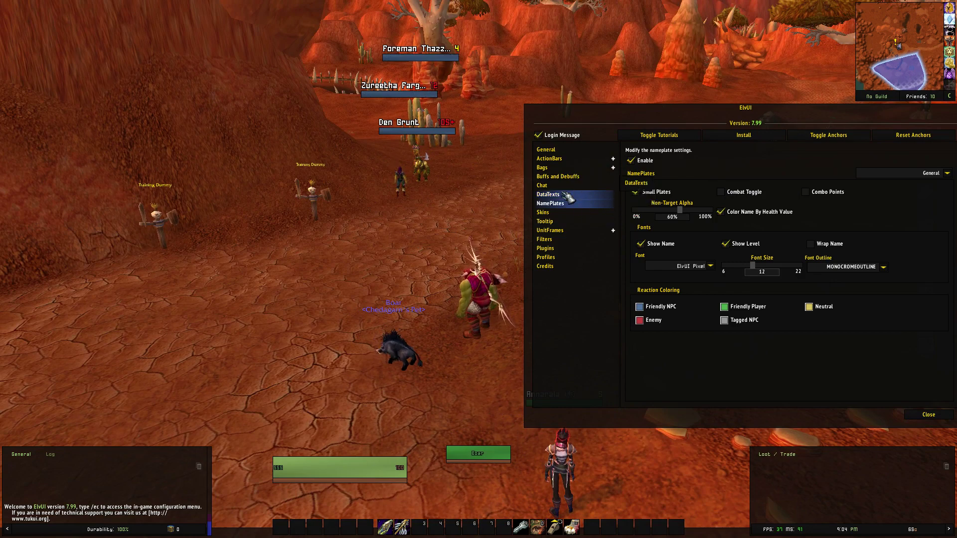
# - Look through the Skins and Tooltip settings and inspect the tooltips of the pet, the guards and nearby objects
pyautogui.click(551, 212)
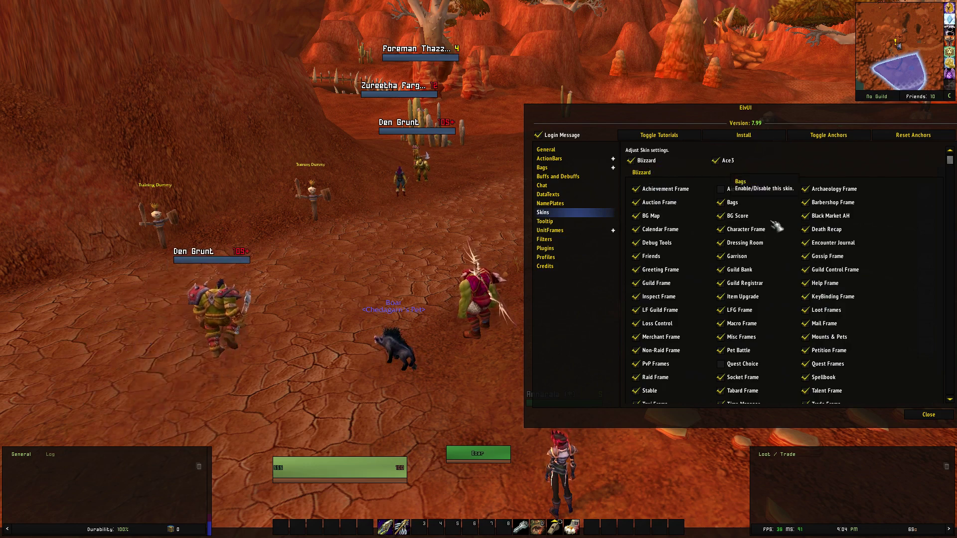
pyautogui.scroll(-2, 864, 241)
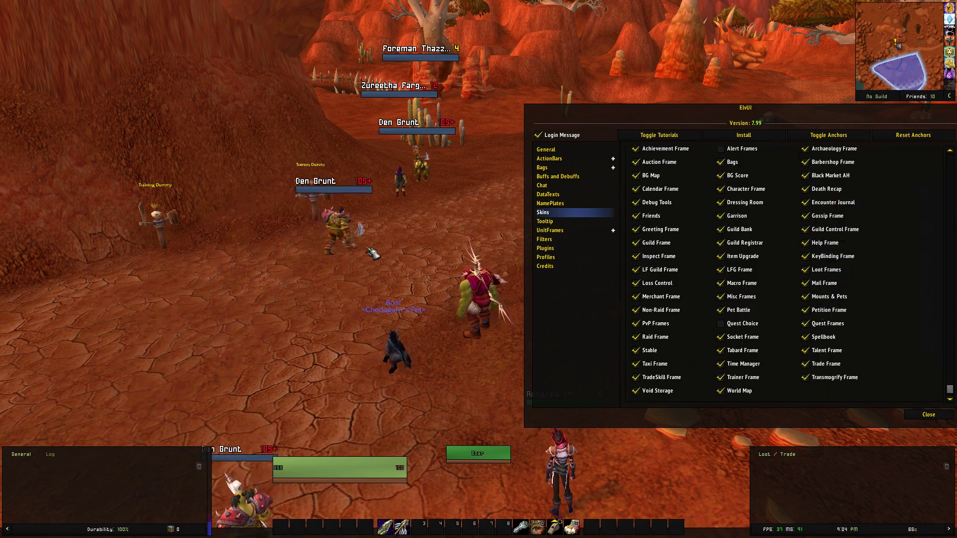
pyautogui.click(545, 221)
pyautogui.moveTo(462, 331); pyautogui.dragTo(601, 332)
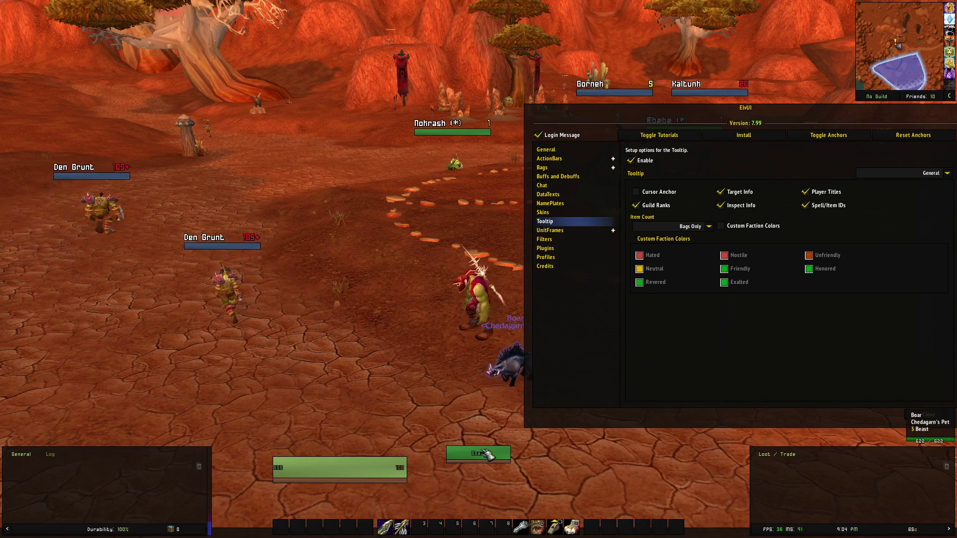
pyautogui.moveTo(488, 455)
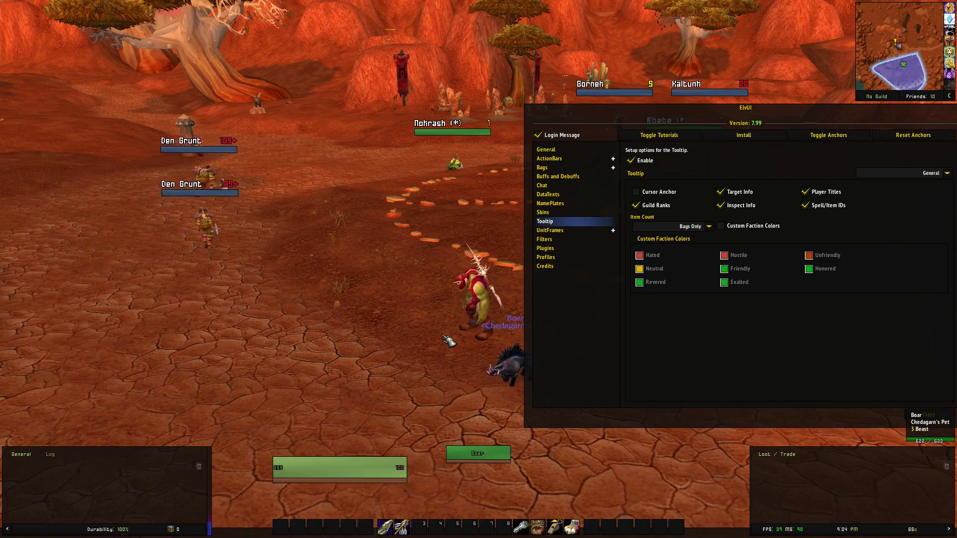
pyautogui.moveTo(206, 217)
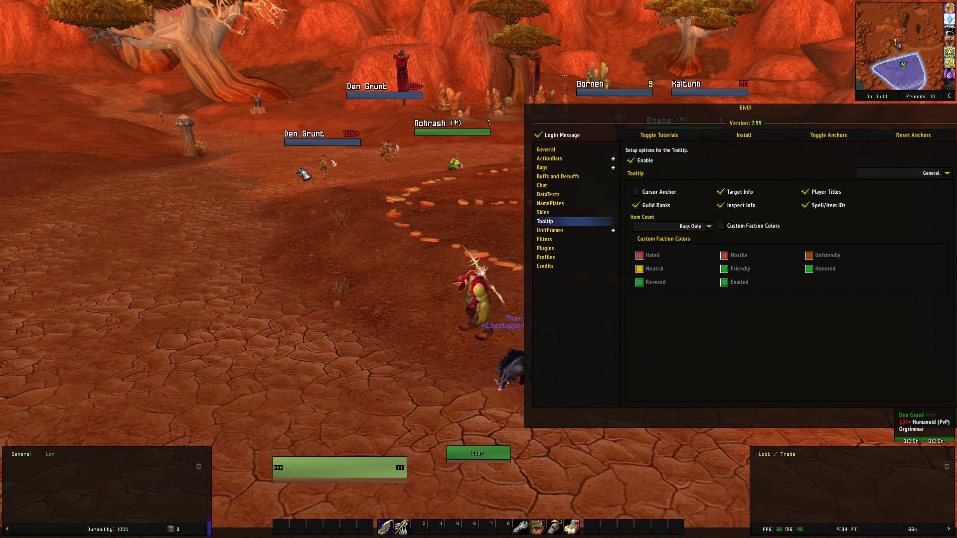
pyautogui.press('d')
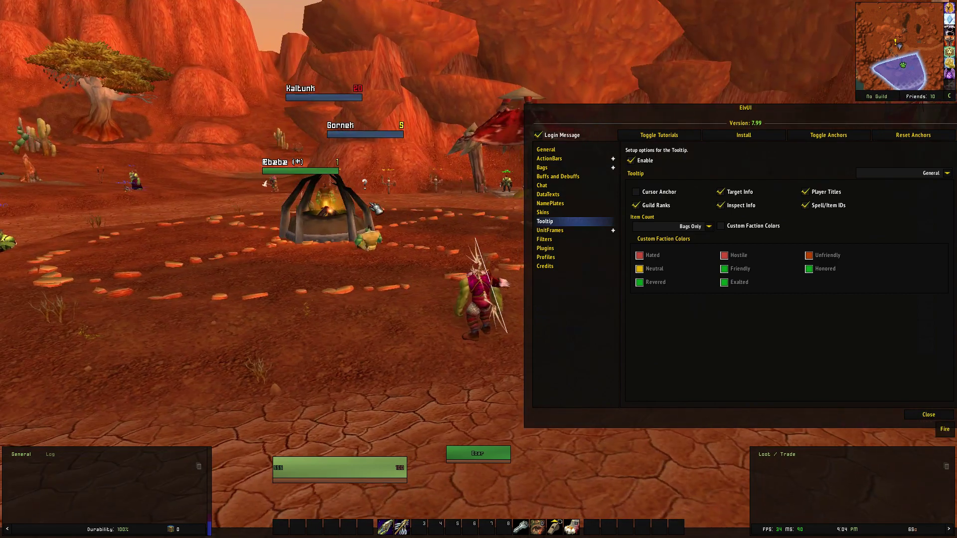
pyautogui.press('a')
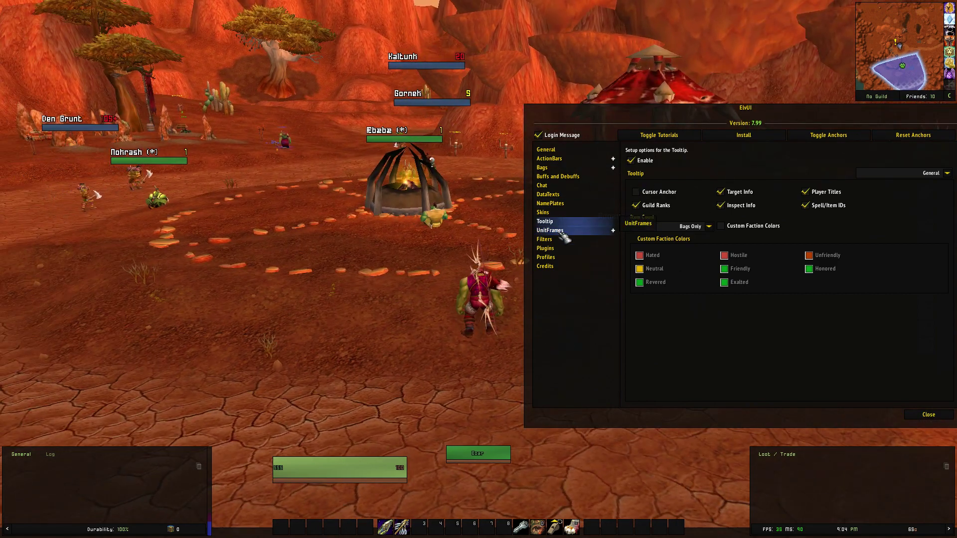
# - Look through the UnitFrames settings and each of its frame pages from Player Frame through Assist Frames
pyautogui.click(562, 232)
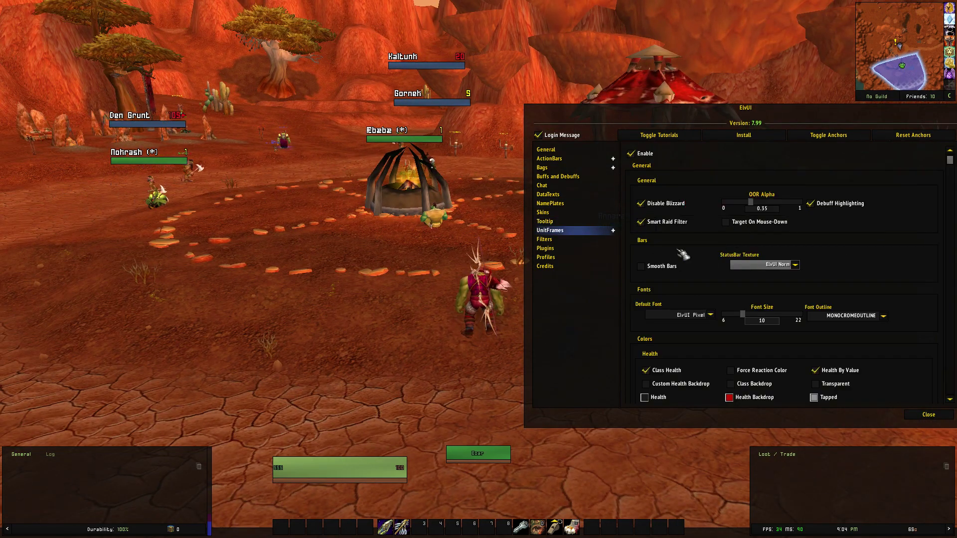
pyautogui.click(613, 230)
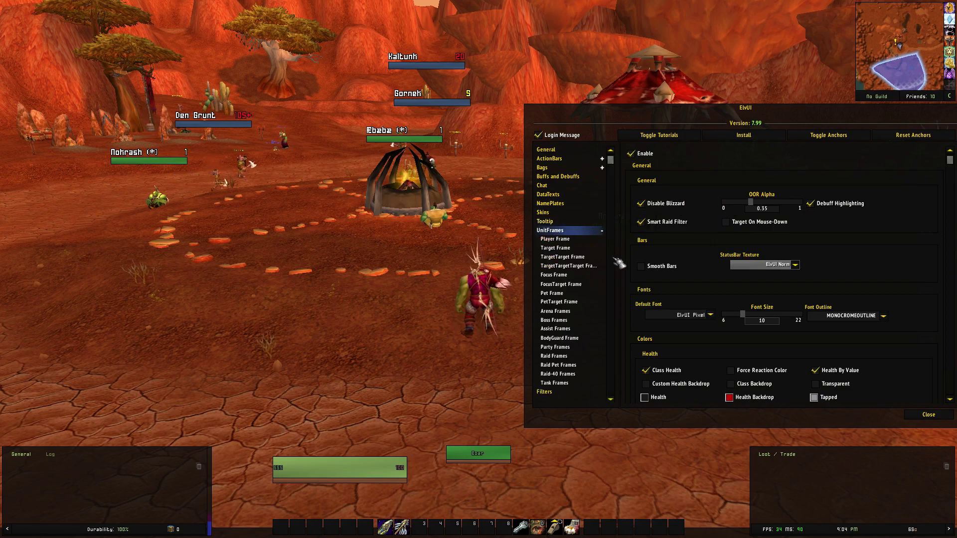
pyautogui.click(569, 240)
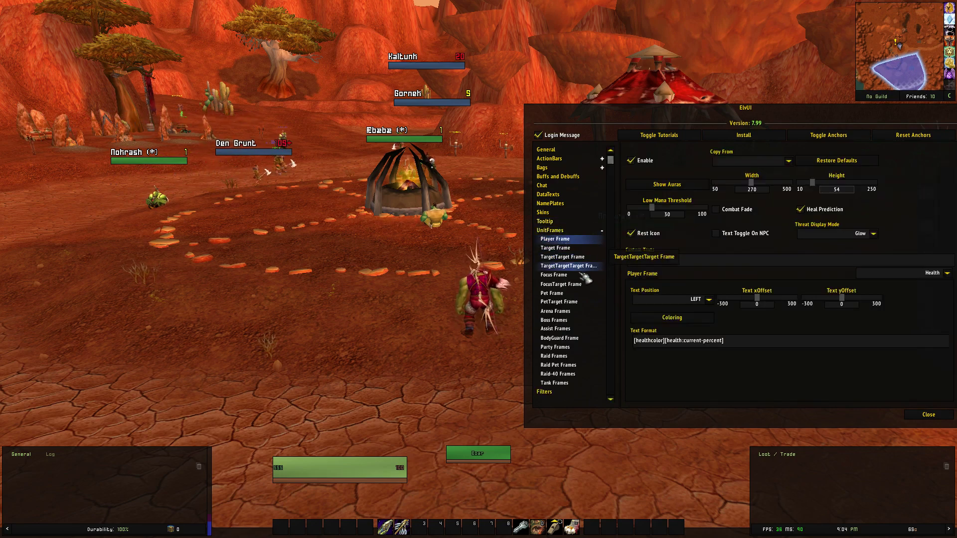
pyautogui.click(574, 249)
pyautogui.click(583, 258)
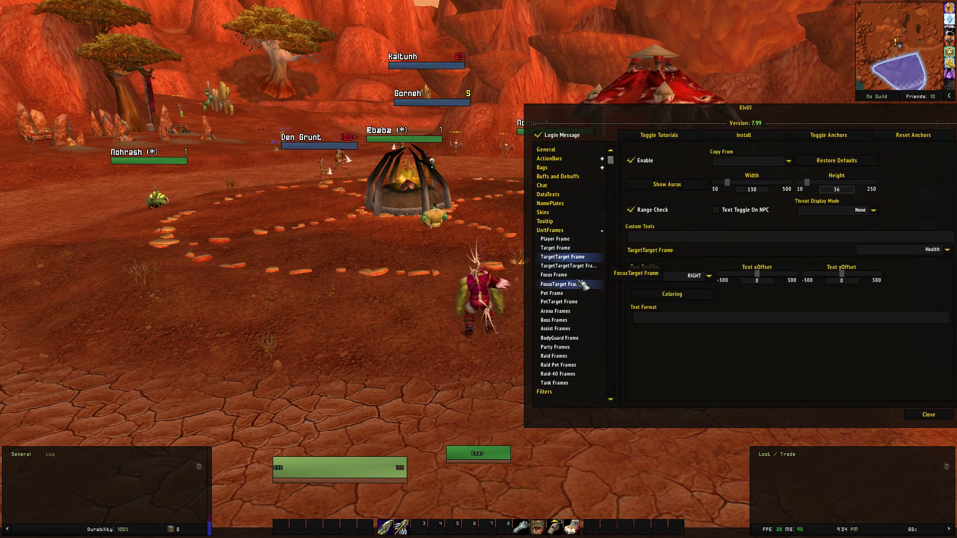
pyautogui.click(579, 266)
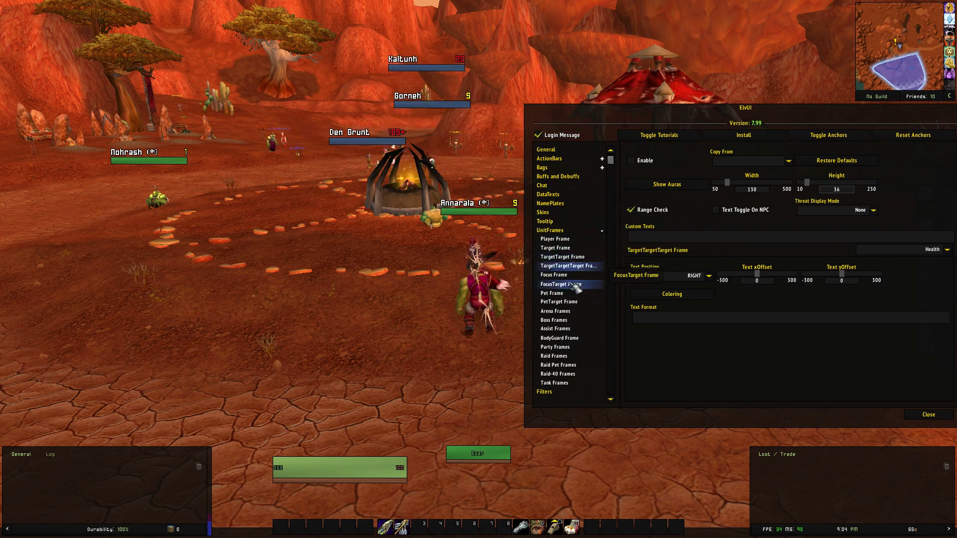
pyautogui.click(572, 277)
pyautogui.click(570, 286)
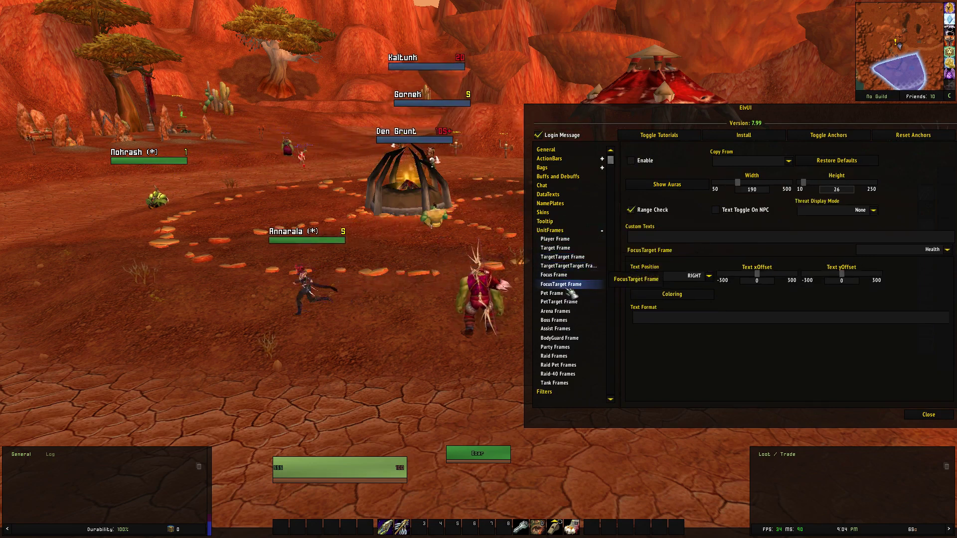
pyautogui.click(571, 294)
pyautogui.click(572, 304)
pyautogui.click(569, 312)
pyautogui.click(568, 320)
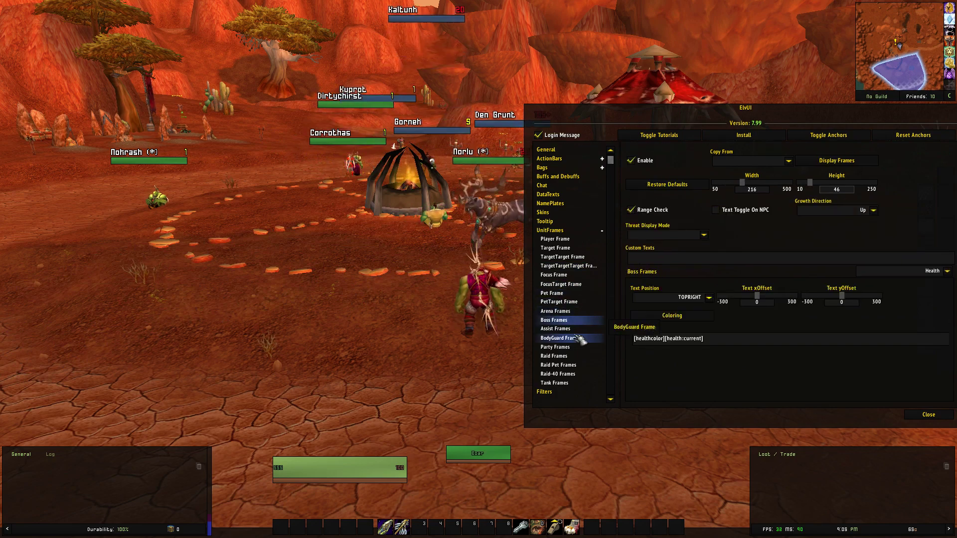
pyautogui.click(569, 329)
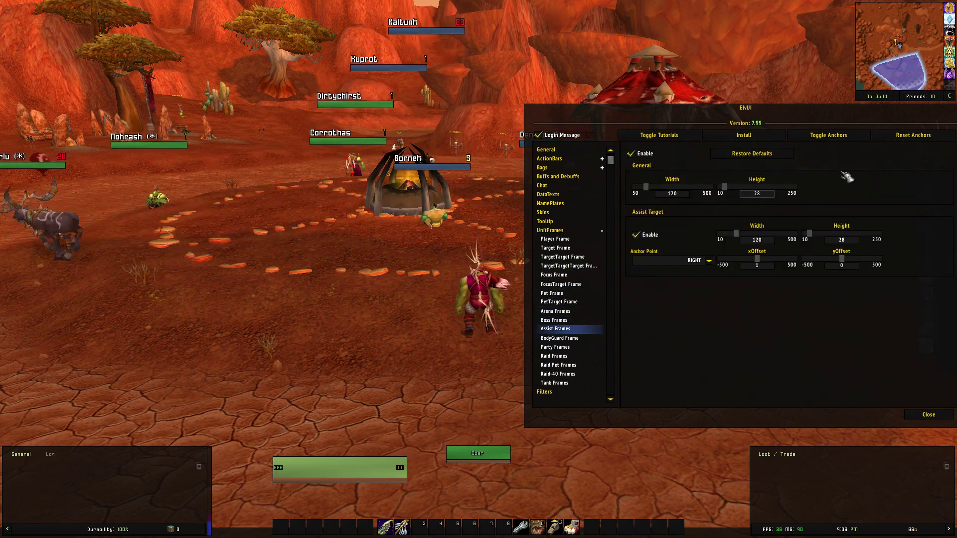
# - Move the configuration window back toward the centre, check the remaining unit frame entries and collapse the UnitFrames list
pyautogui.moveTo(756, 110); pyautogui.dragTo(569, 109)
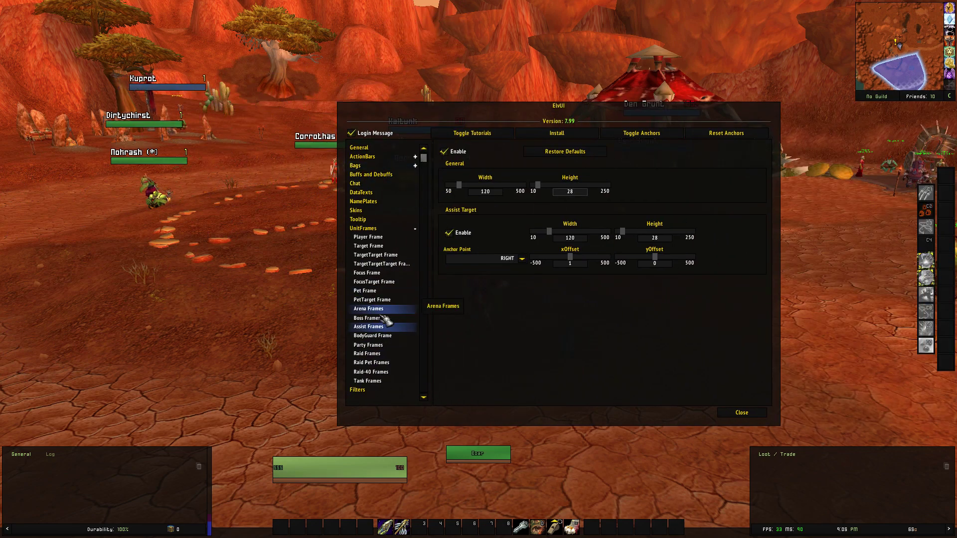
pyautogui.scroll(-3, 382, 332)
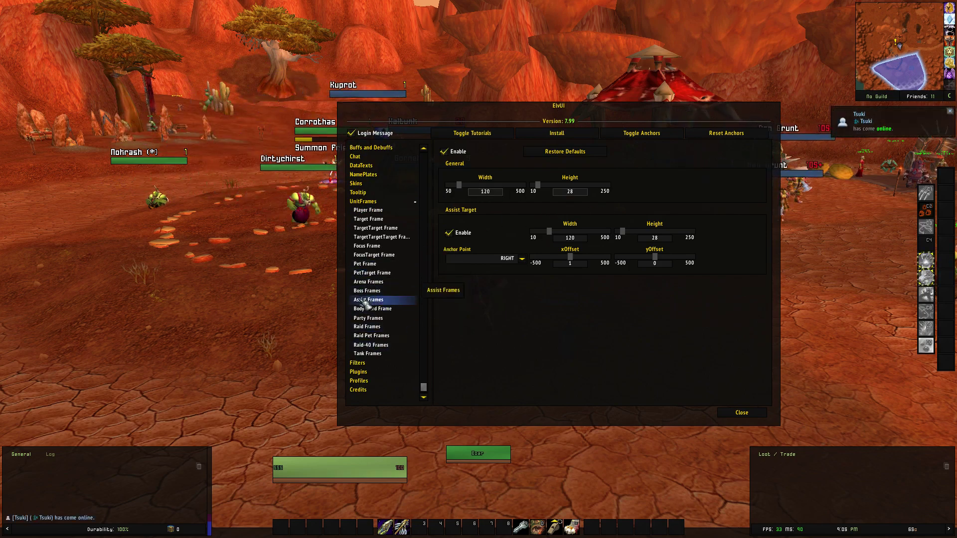
pyautogui.click(414, 201)
pyautogui.click(416, 229)
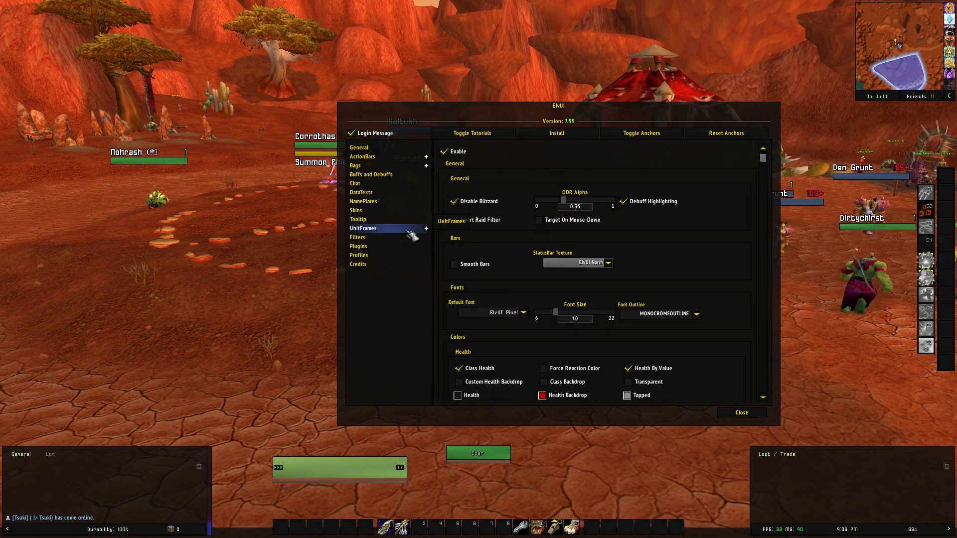
pyautogui.click(425, 230)
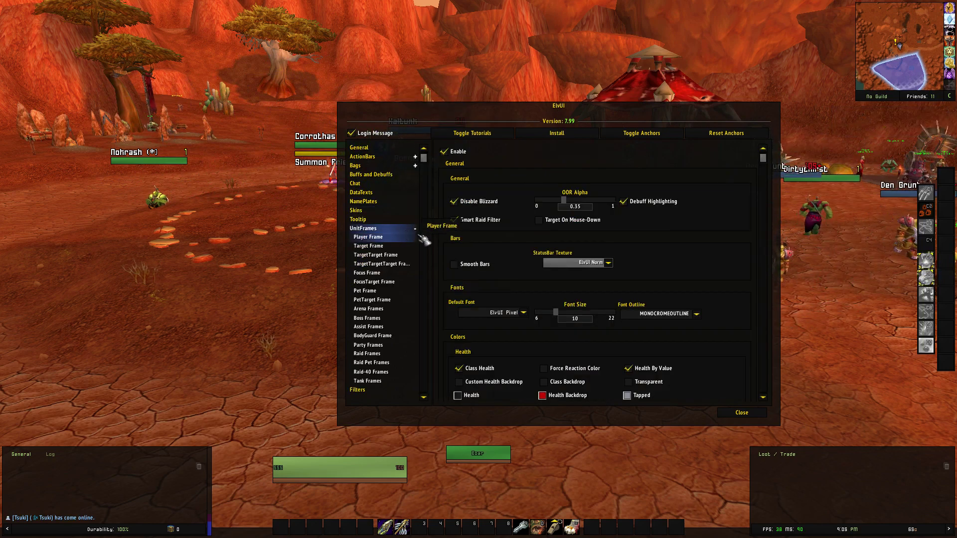
pyautogui.click(415, 229)
# - Look through the Filters, Plugins and Profiles settings, including the selectable filters and the existing profiles
pyautogui.click(394, 238)
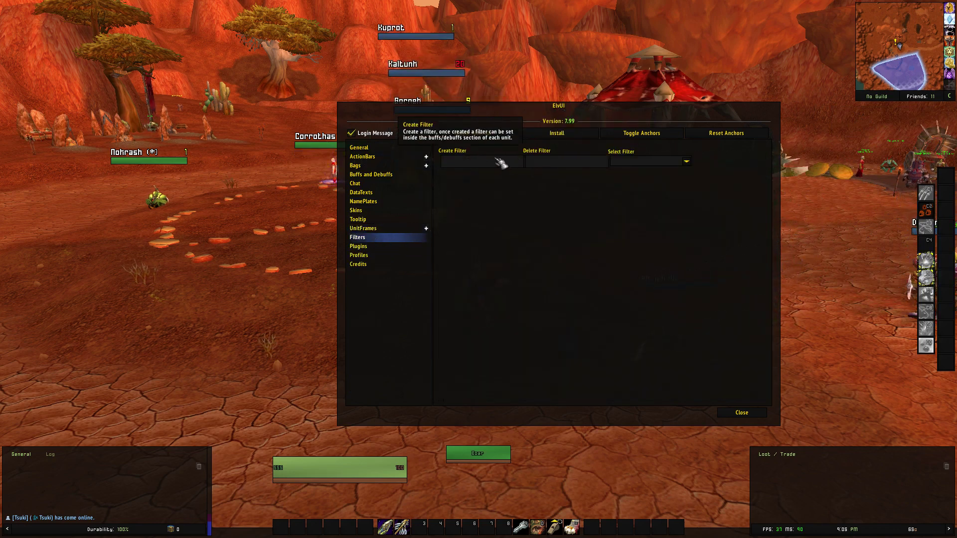
pyautogui.click(687, 162)
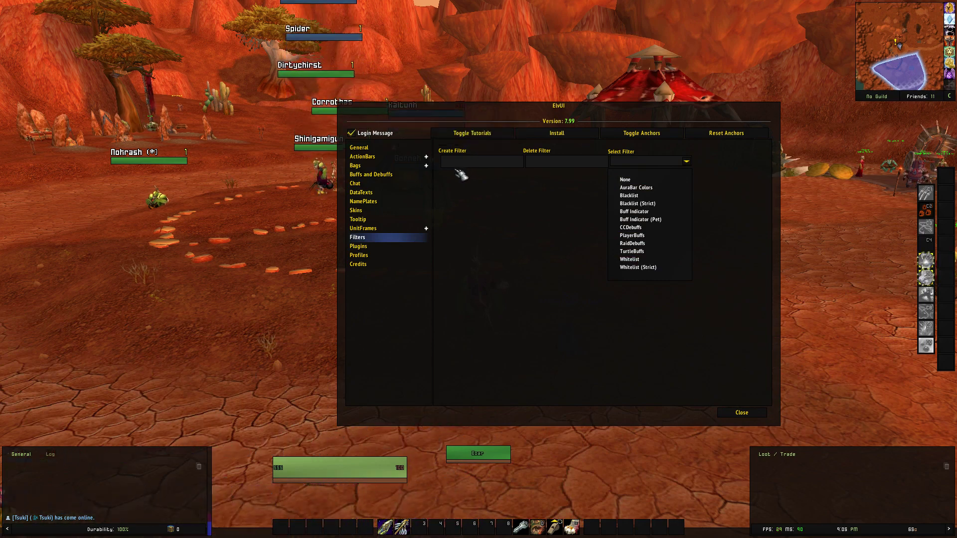
pyautogui.click(401, 247)
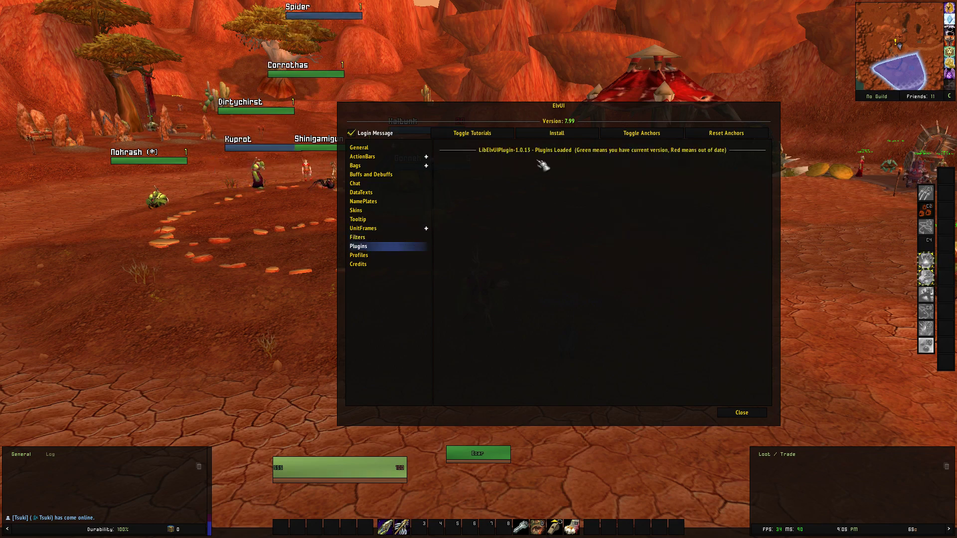
pyautogui.click(404, 256)
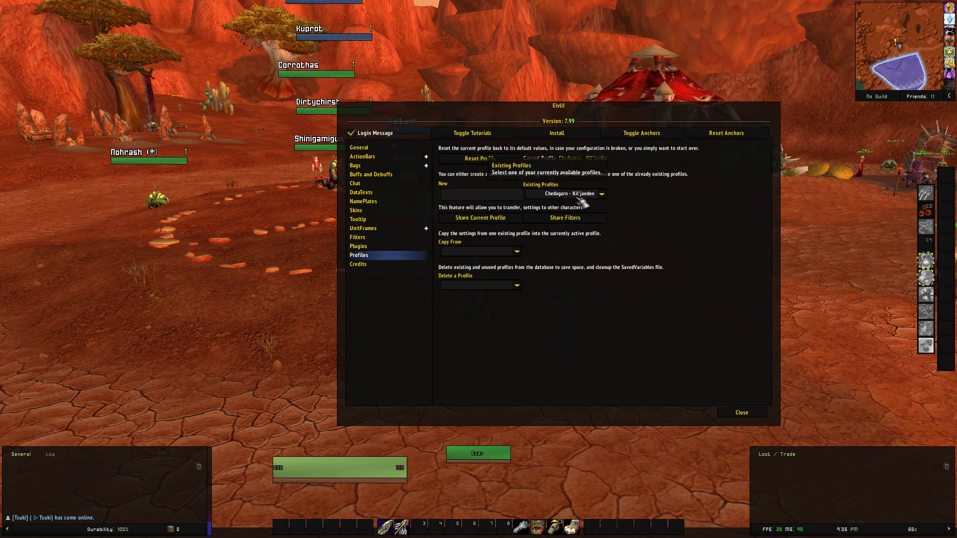
pyautogui.click(602, 194)
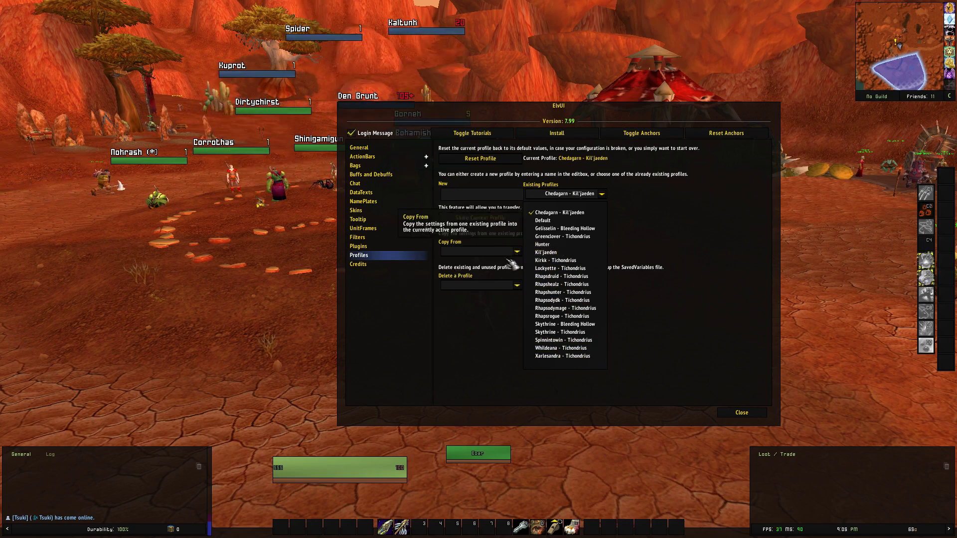
pyautogui.click(639, 248)
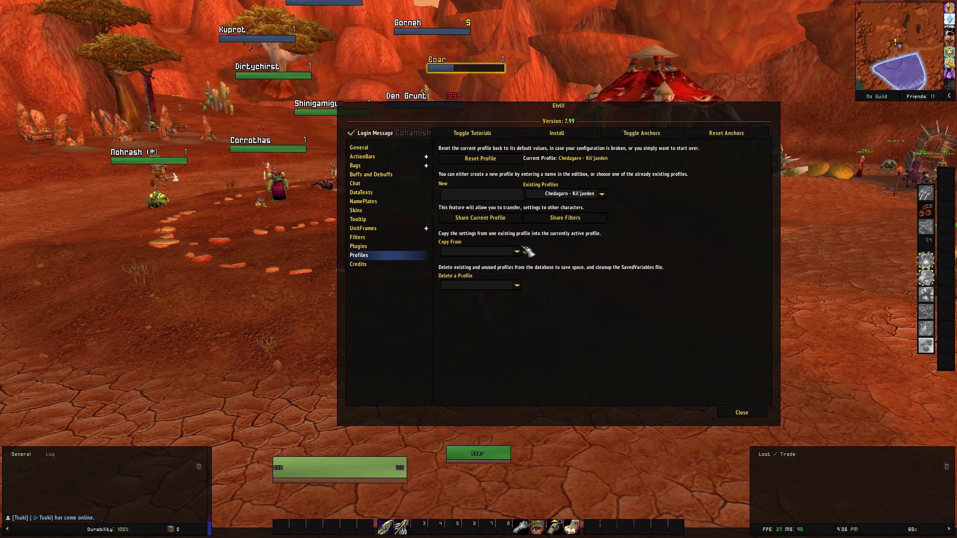
# - Check the profiles available to copy from, view the Credits and General pages, and close the ElvUI configuration window
pyautogui.click(517, 251)
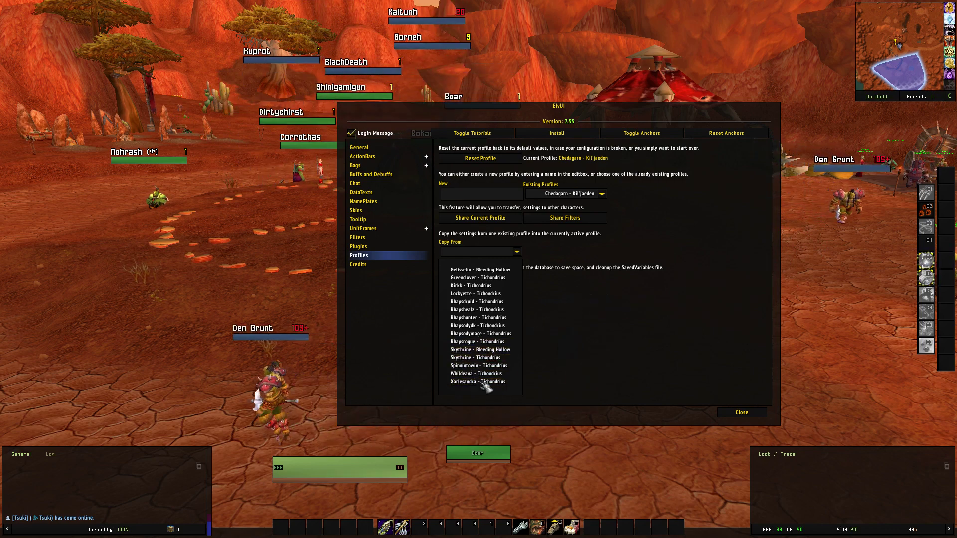
pyautogui.click(368, 269)
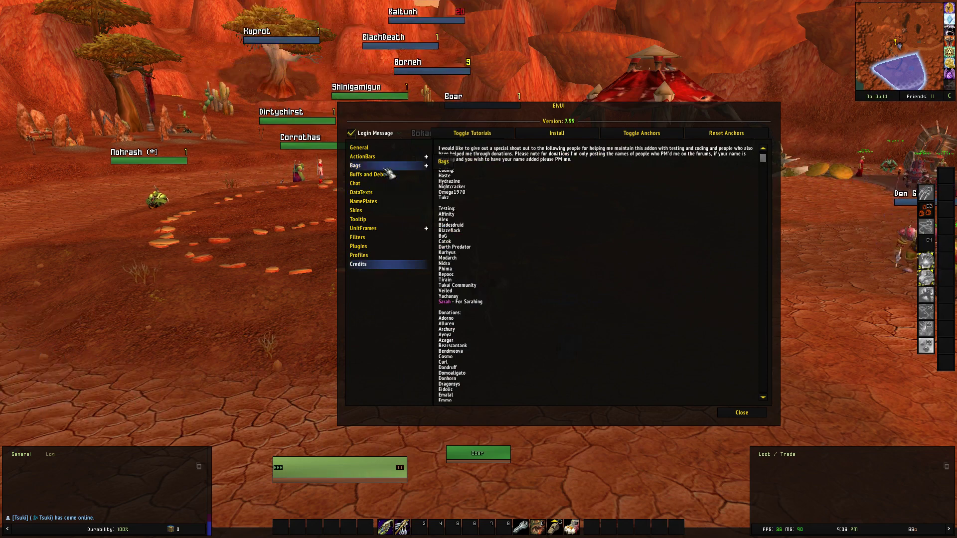
pyautogui.click(392, 147)
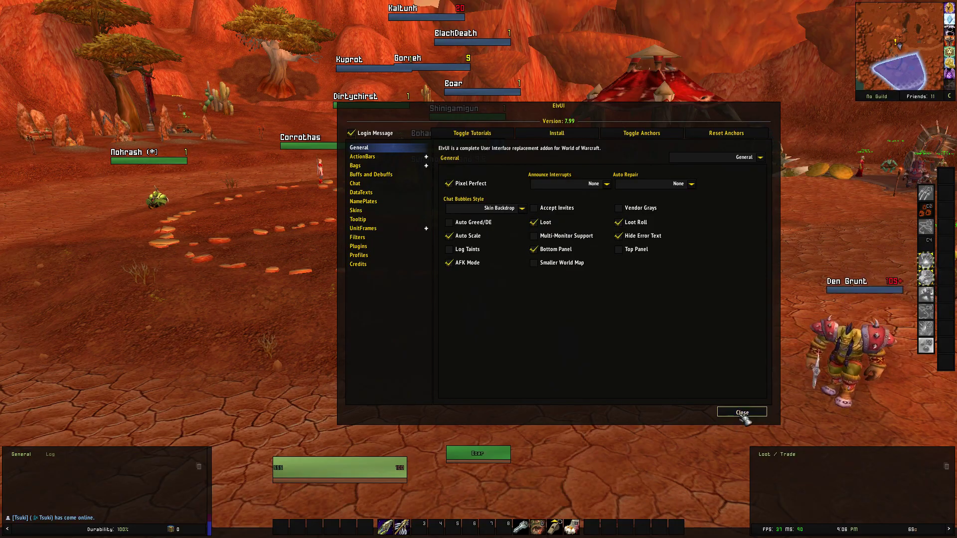
pyautogui.click(742, 414)
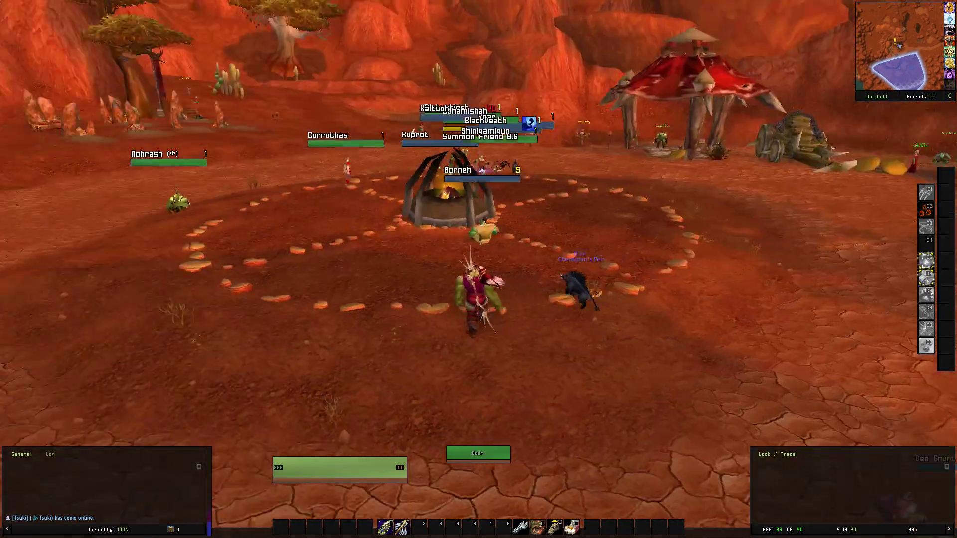
pyautogui.moveTo(741, 414); pyautogui.dragTo(798, 414)
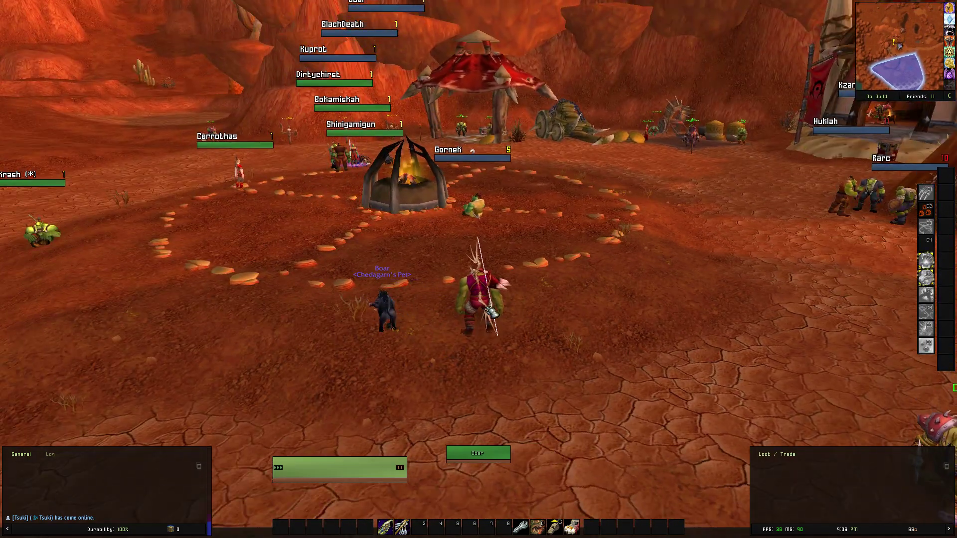
# - Reopen the ElvUI configuration with the /ec chat command and unlock the UI element anchors for repositioning
pyautogui.write('/ec')
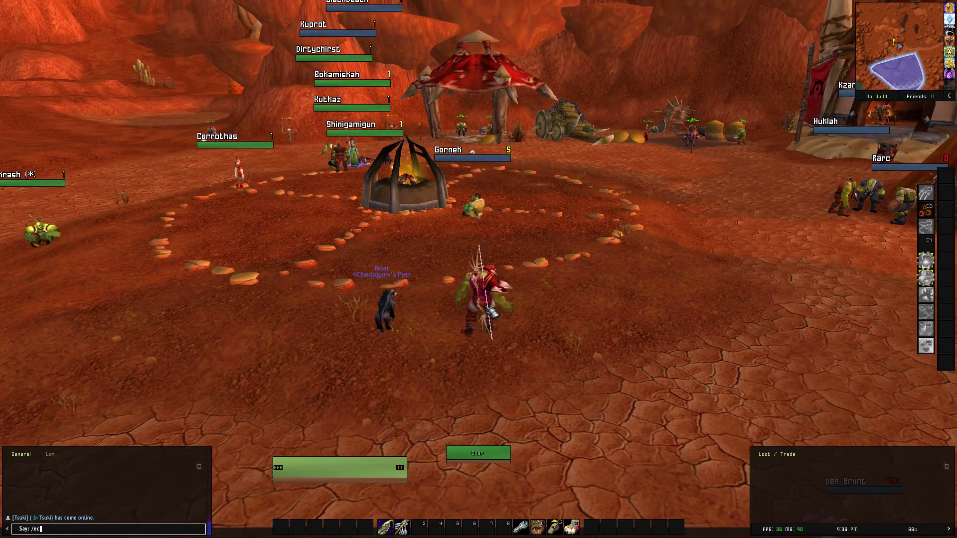
pyautogui.press('Return')
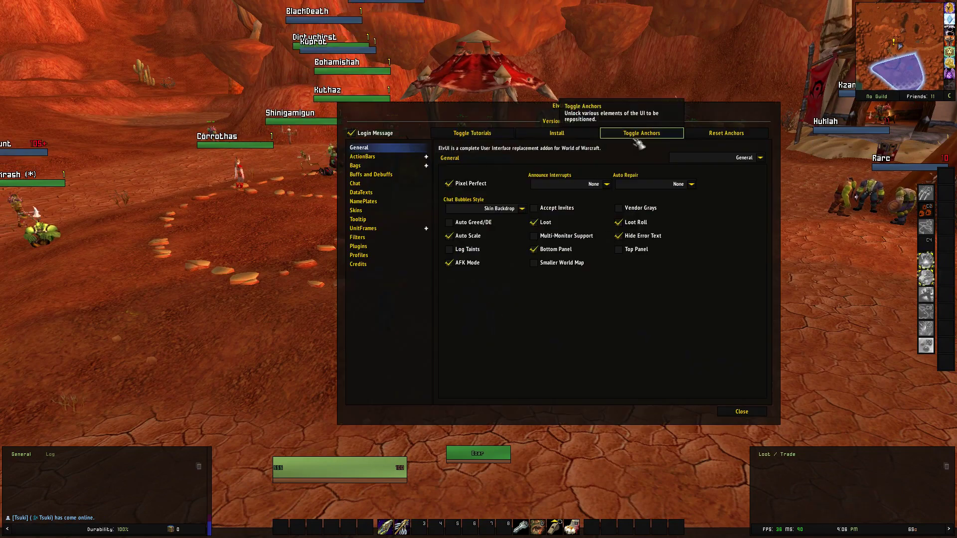
pyautogui.click(640, 133)
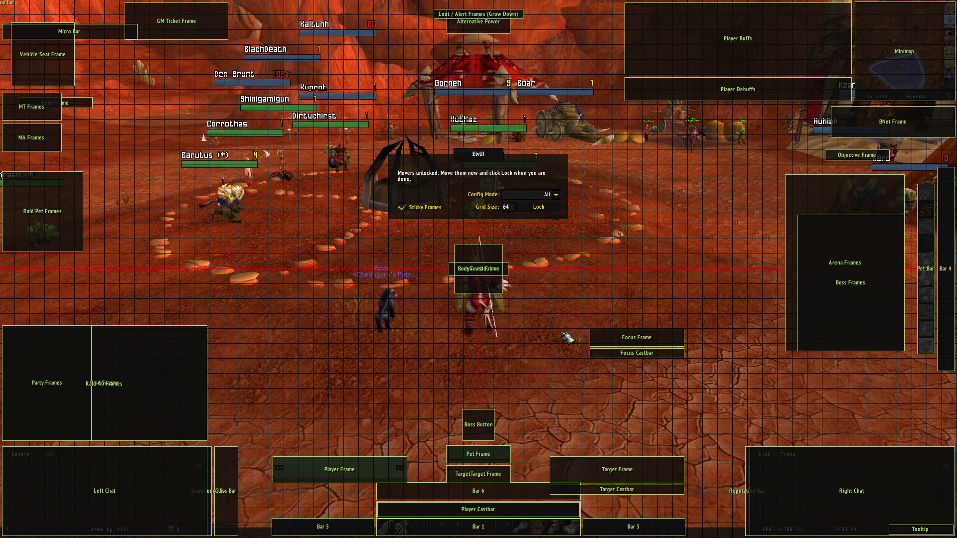
# - Clear the area over the character by moving the Loss Control Icon beside the Raid Pet Frames and the BodyGuard Frame below the Focus Castbar
pyautogui.moveTo(633, 345)
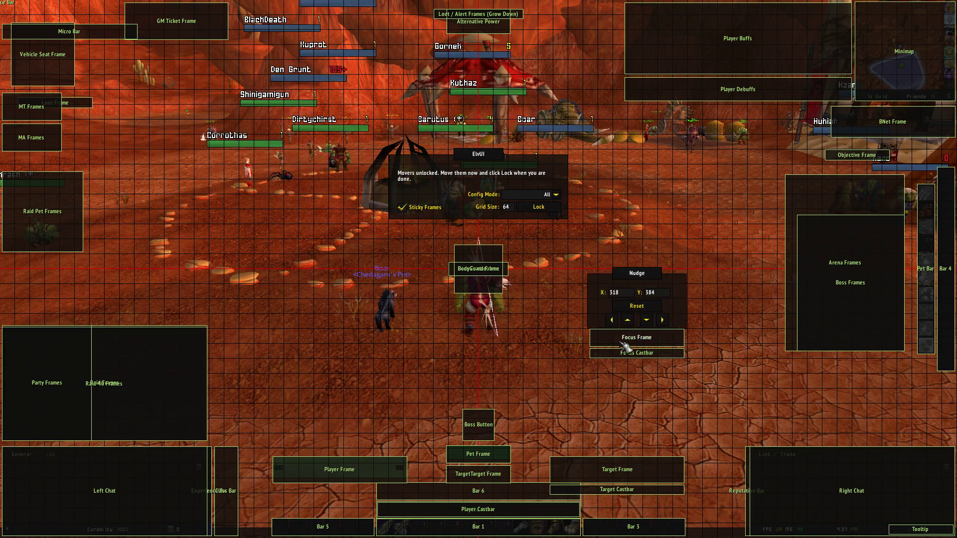
pyautogui.moveTo(478, 284)
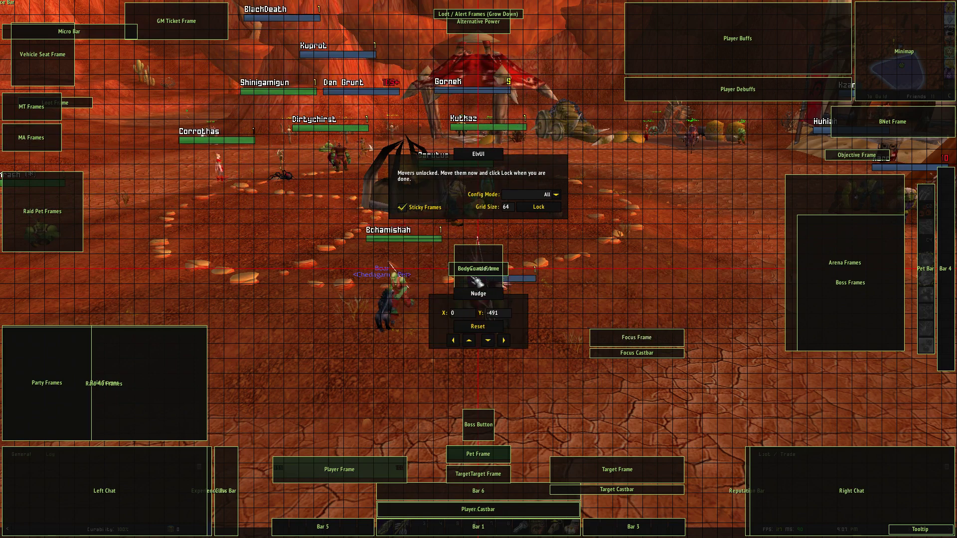
pyautogui.moveTo(479, 338)
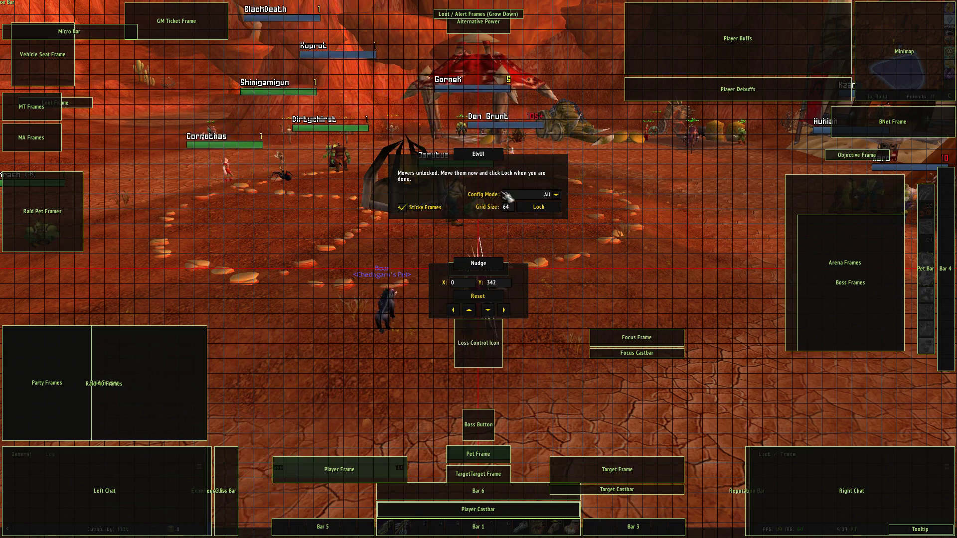
pyautogui.moveTo(483, 32)
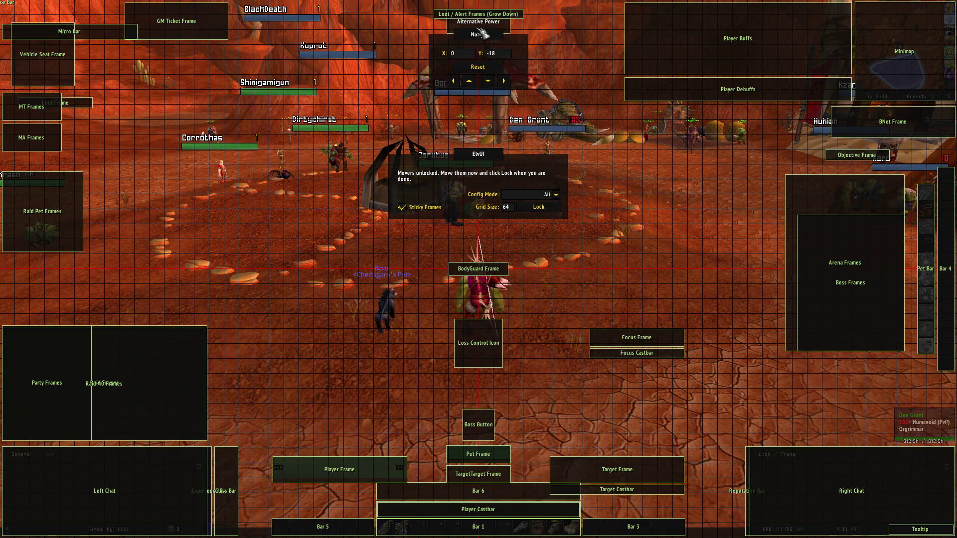
pyautogui.moveTo(498, 271)
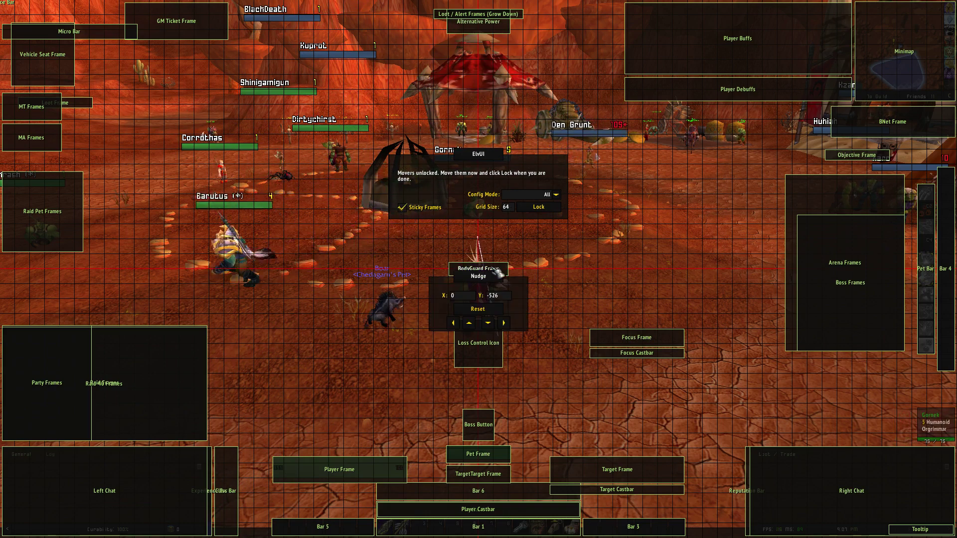
pyautogui.moveTo(508, 274); pyautogui.dragTo(665, 274)
pyautogui.moveTo(479, 344); pyautogui.dragTo(239, 206)
pyautogui.moveTo(648, 271)
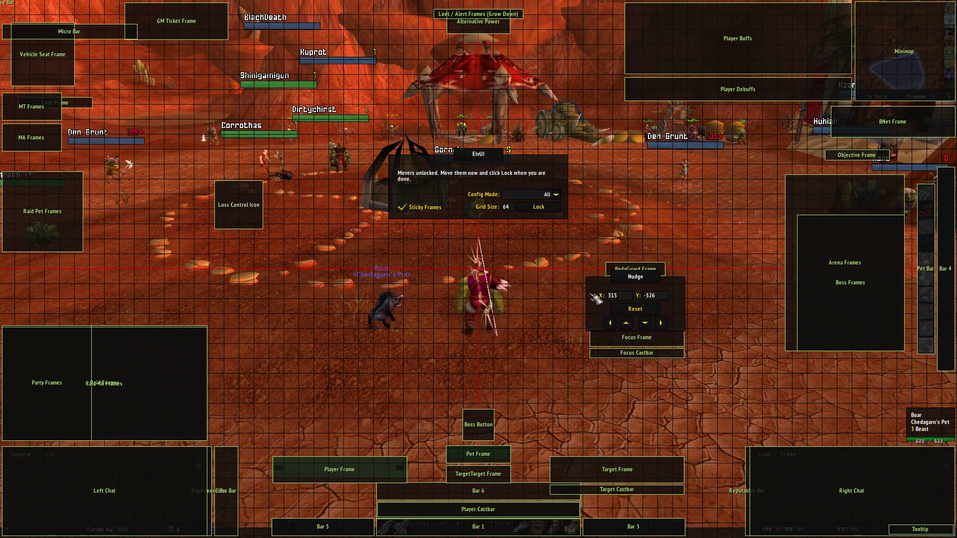
pyautogui.moveTo(648, 270); pyautogui.dragTo(634, 409)
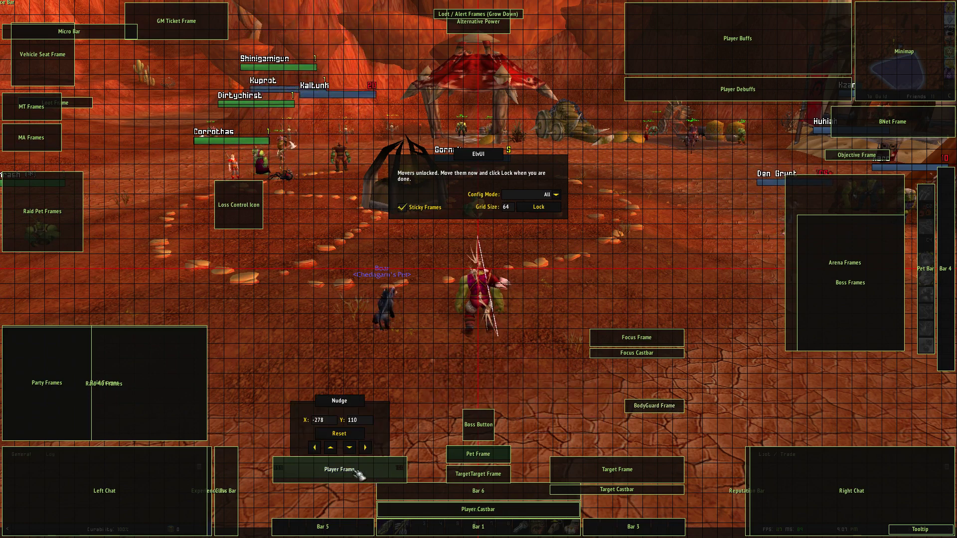
# - Move the Player Frame to about X -236, Y 386, the Target Frame opposite it across the character, and the Focus Frame above the Target Frame
pyautogui.moveTo(364, 470); pyautogui.dragTo(368, 305)
pyautogui.moveTo(377, 352)
pyautogui.mouseDown()
pyautogui.moveTo(378, 340)
pyautogui.moveTo(392, 344)
pyautogui.mouseUp()
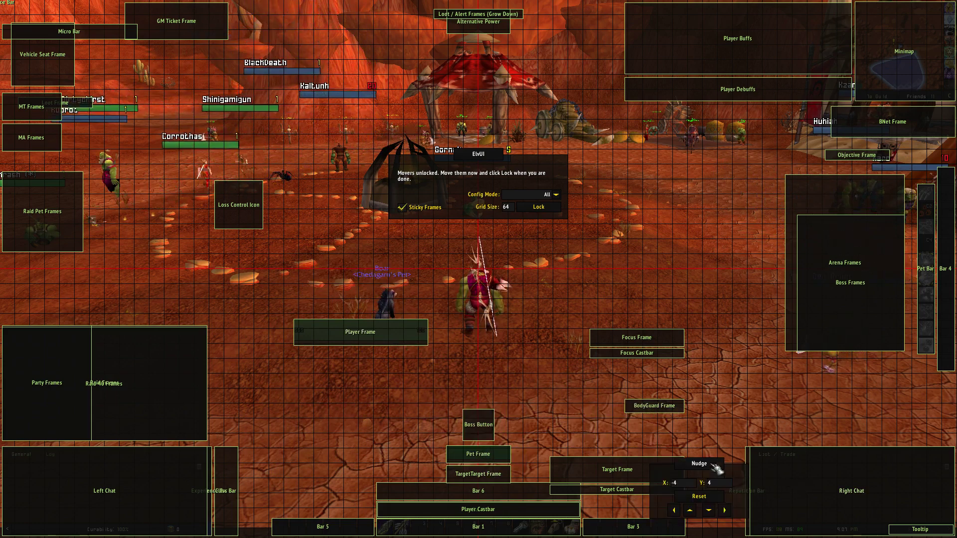
pyautogui.moveTo(617, 469); pyautogui.dragTo(698, 225)
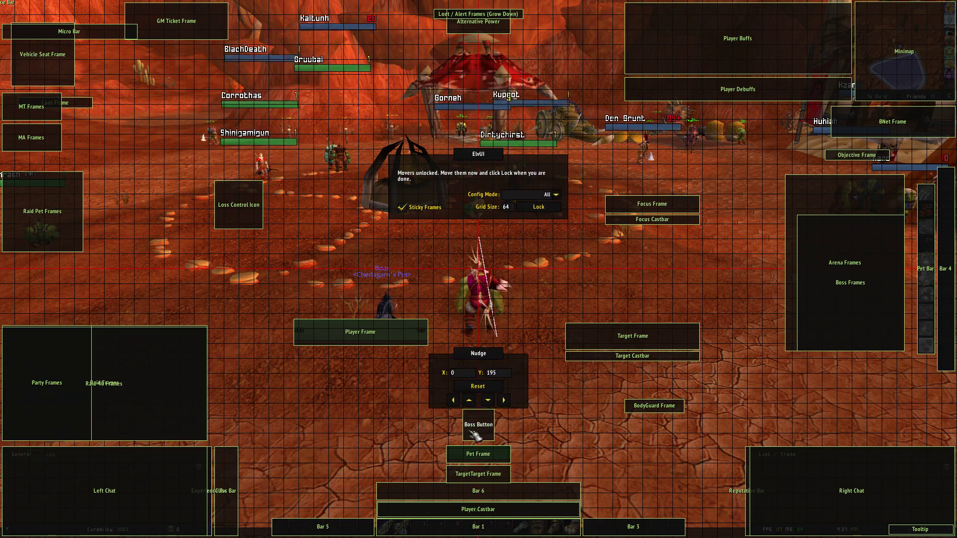
# - Place the Boss Button between the Player and Target Frames, the TargetTarget Frame above the Target Frame, and the Player Castbar above the Pet Frame
pyautogui.moveTo(497, 419); pyautogui.dragTo(491, 347)
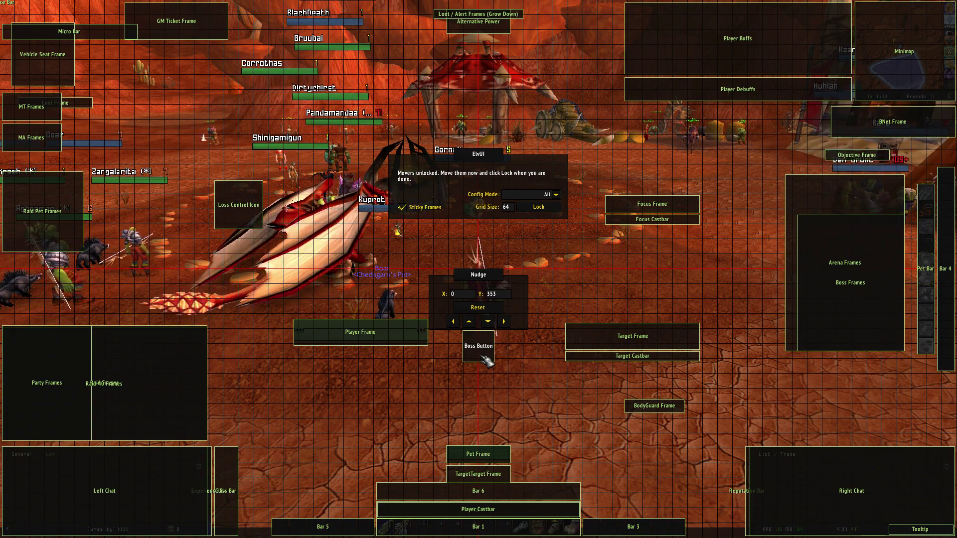
pyautogui.moveTo(491, 474); pyautogui.dragTo(497, 360)
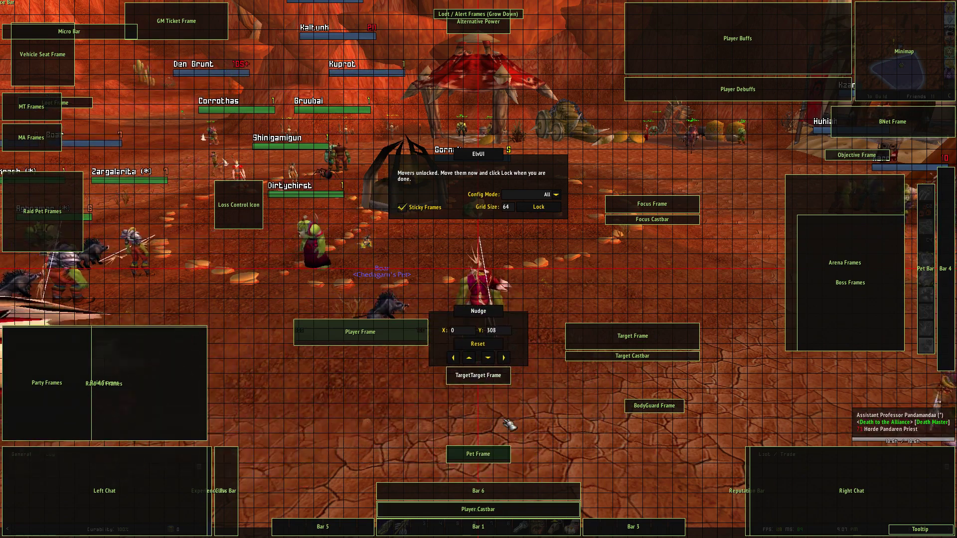
pyautogui.moveTo(491, 378); pyautogui.dragTo(668, 300)
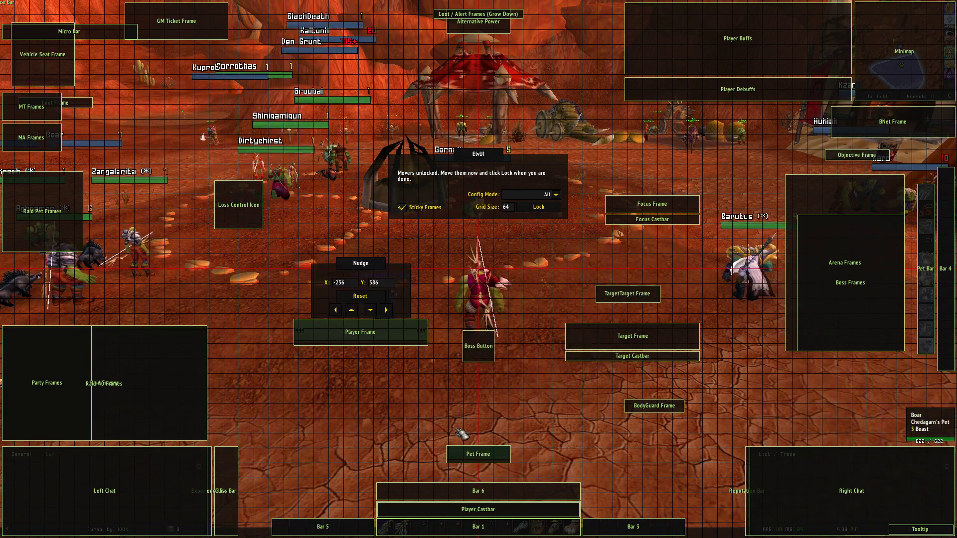
pyautogui.moveTo(496, 509); pyautogui.dragTo(520, 424)
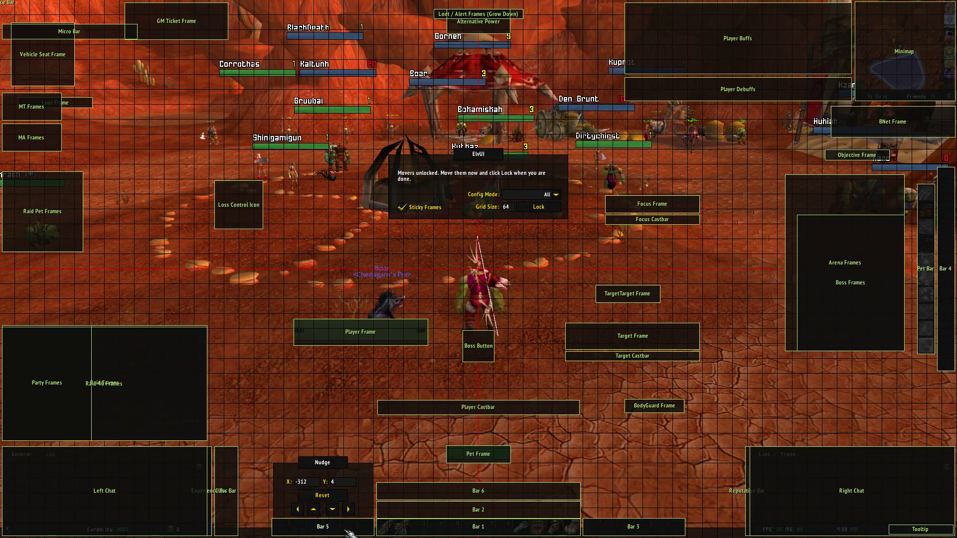
# - Separate the stacked group frames, placing Party Frames beside Left Chat, Raid-40 Frames above Left Chat, and Raid Frames offset over the Raid-40 Frames
pyautogui.moveTo(103, 381); pyautogui.dragTo(175, 236)
pyautogui.moveTo(94, 368); pyautogui.dragTo(413, 252)
pyautogui.moveTo(47, 383); pyautogui.dragTo(446, 244)
pyautogui.click(527, 415)
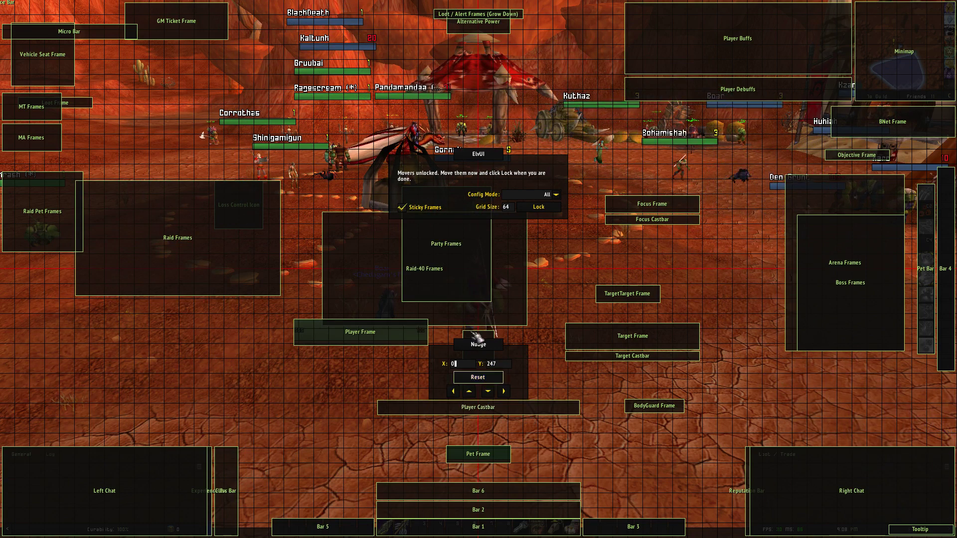
pyautogui.moveTo(408, 280); pyautogui.dragTo(327, 457)
pyautogui.moveTo(435, 291); pyautogui.dragTo(116, 404)
pyautogui.moveTo(160, 242); pyautogui.dragTo(86, 411)
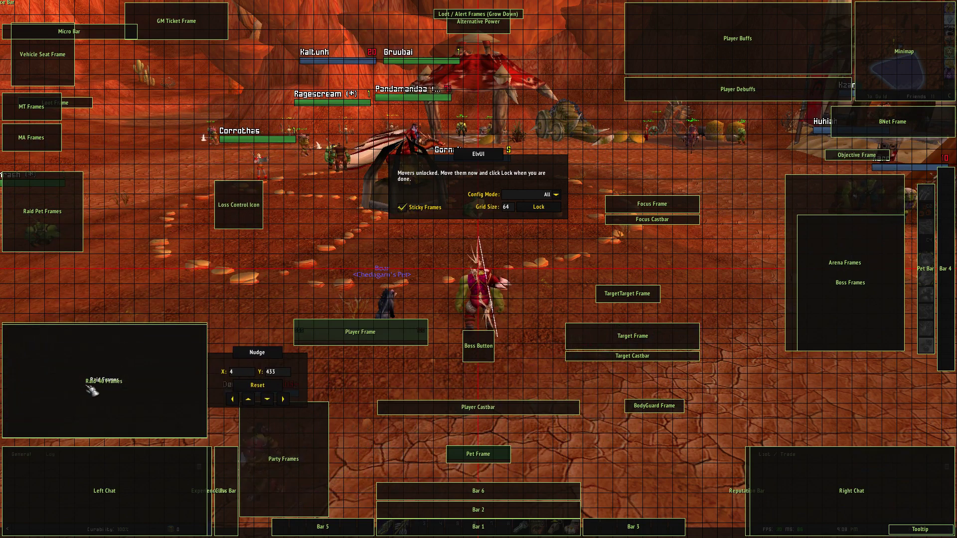
pyautogui.moveTo(95, 383); pyautogui.dragTo(157, 327)
# - Try the Raid Pet Frames next to the Arena Frames and return them to their place above the Raid-40 Frames
pyautogui.click(82, 220)
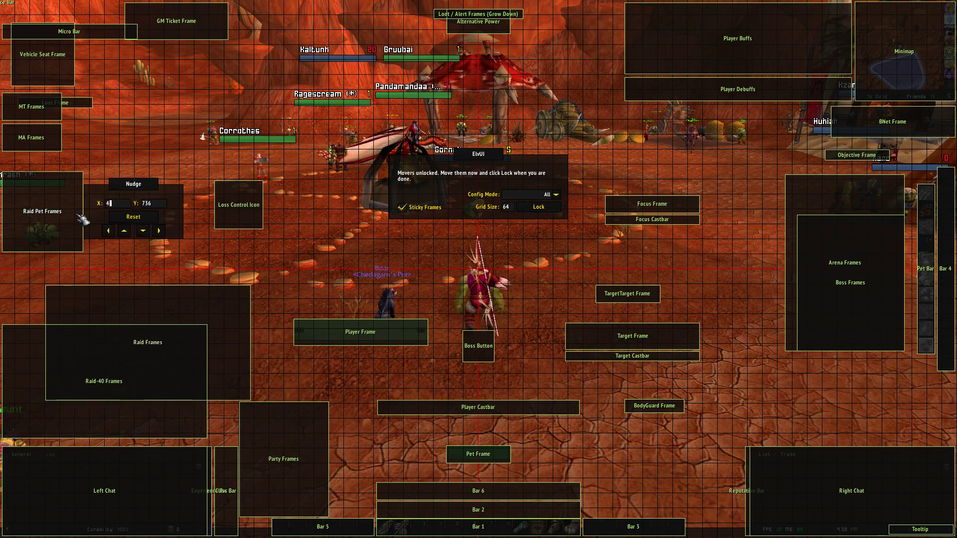
pyautogui.moveTo(85, 219); pyautogui.dragTo(733, 285)
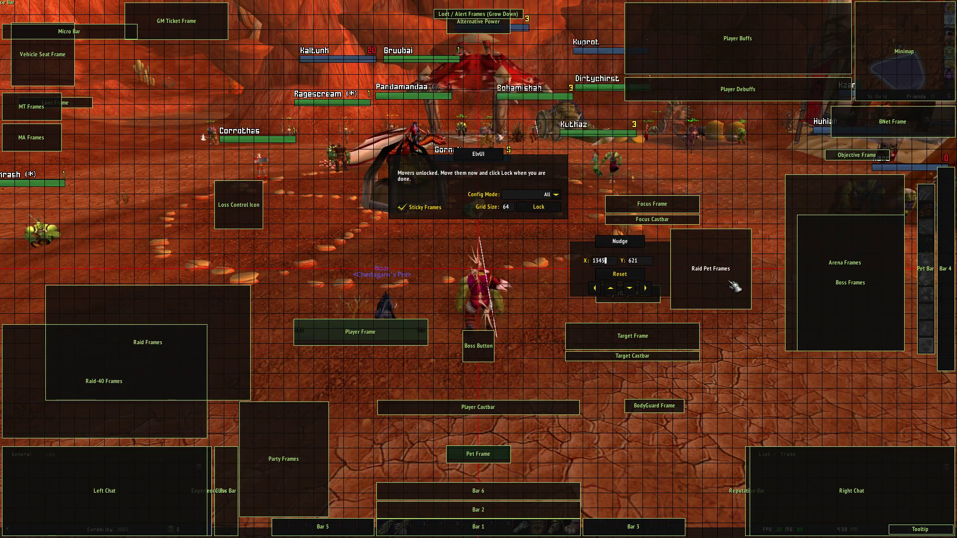
pyautogui.moveTo(736, 286); pyautogui.dragTo(200, 132)
# - Move the MA Frames beside the Loss Control Icon, the MT Frames above the MA Frames, and the Loot Frame just above the MT Frames
pyautogui.moveTo(32, 138); pyautogui.dragTo(150, 195)
pyautogui.moveTo(166, 130)
pyautogui.moveTo(130, 141); pyautogui.dragTo(88, 142)
pyautogui.moveTo(68, 111); pyautogui.dragTo(155, 122)
pyautogui.click(85, 39)
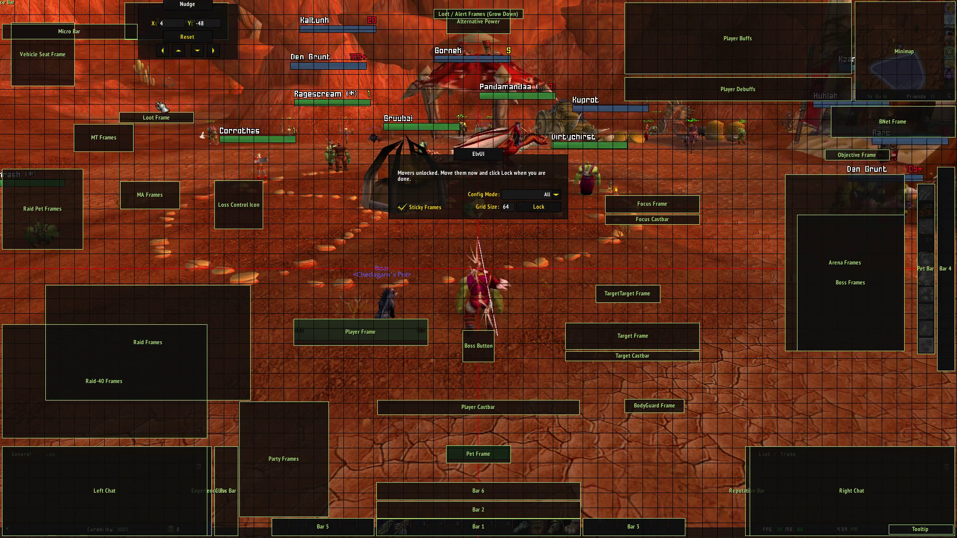
# - Place the Vehicle Seat Frame above the Loss Control Icon, the Micro Bar above the Focus Frame, and the GM Ticket Frame in the vacated corner
pyautogui.moveTo(70, 84); pyautogui.dragTo(254, 117)
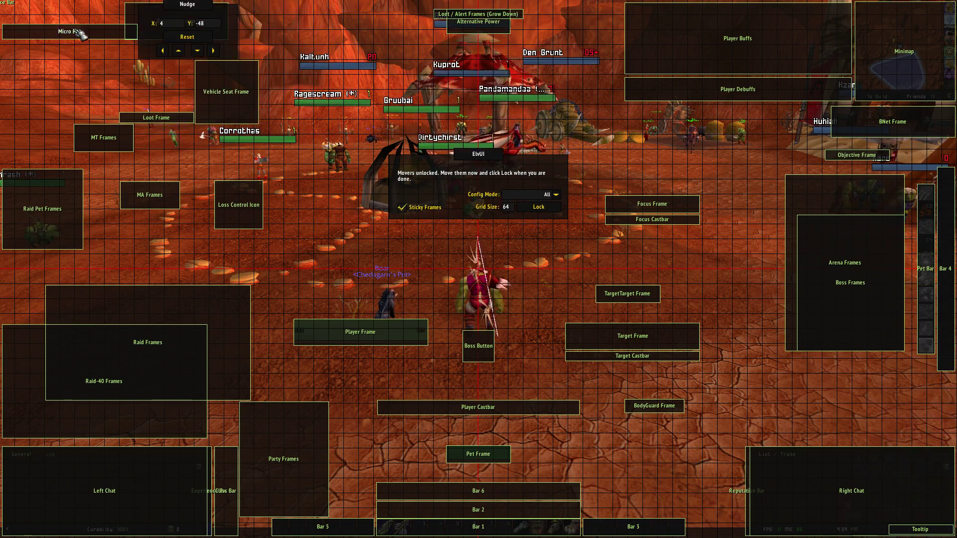
pyautogui.moveTo(80, 35); pyautogui.dragTo(643, 133)
pyautogui.moveTo(187, 30); pyautogui.dragTo(116, 29)
# - Move the Player Debuffs below the Target Castbar, the Player Buffs above the Micro Bar, and the BNet Frame over the character
pyautogui.moveTo(738, 88); pyautogui.dragTo(770, 388)
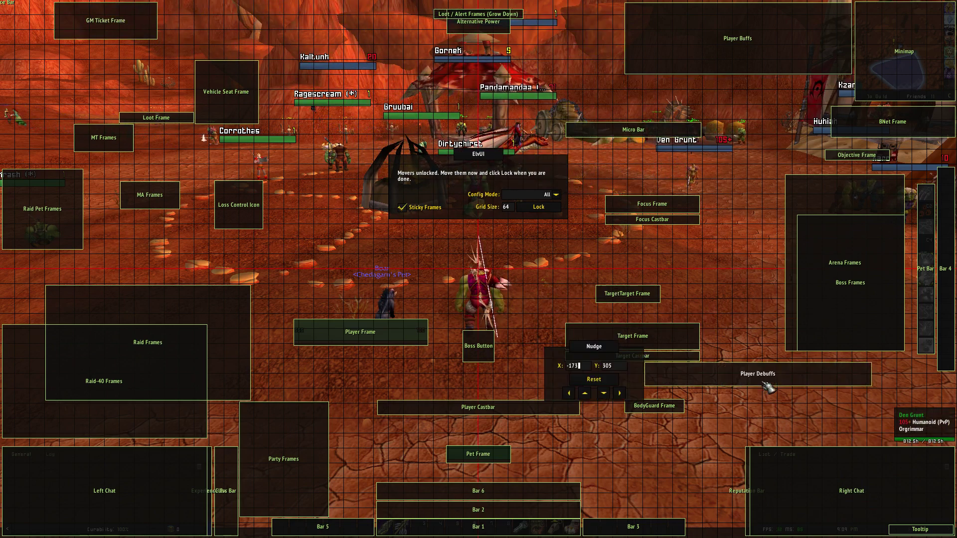
pyautogui.moveTo(770, 80); pyautogui.dragTo(637, 68)
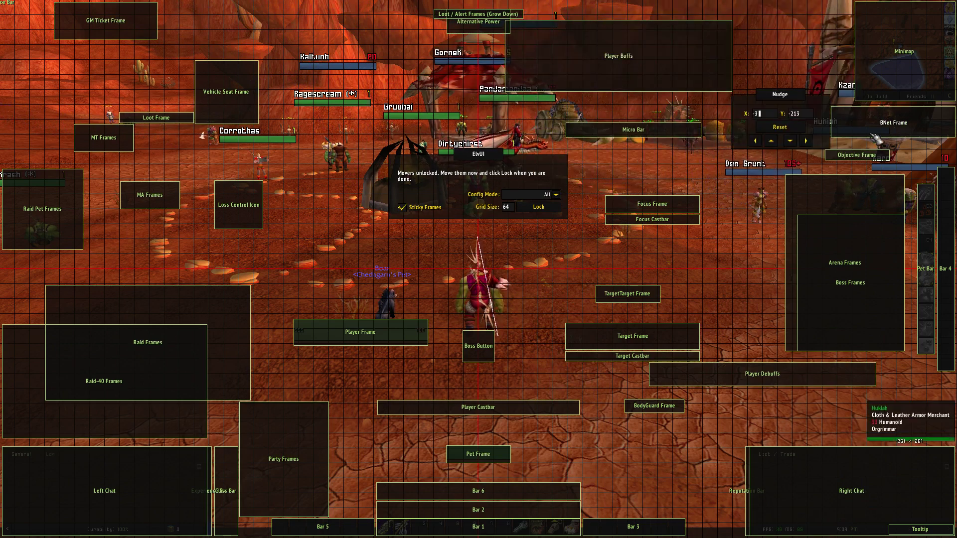
pyautogui.moveTo(874, 137); pyautogui.dragTo(439, 256)
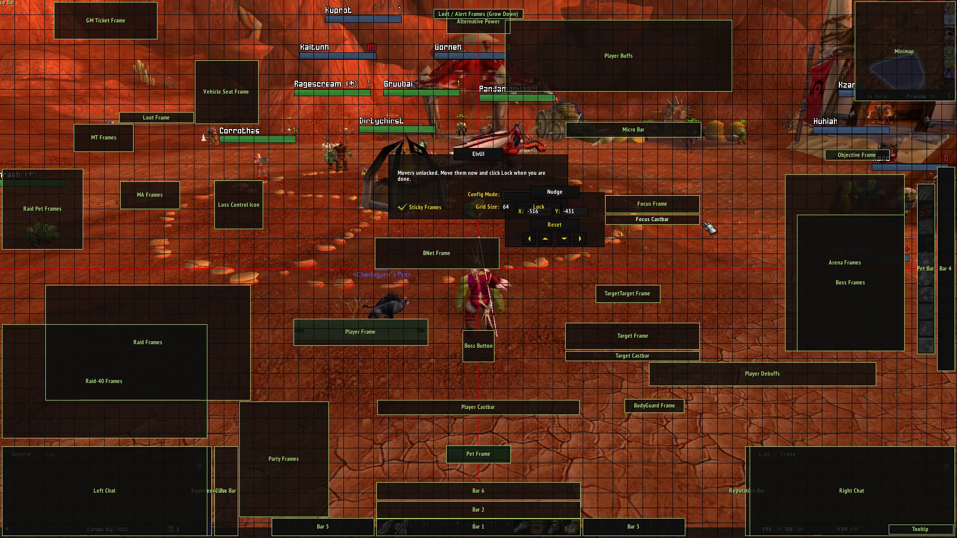
# - Separate the Arena and Boss Frames, placing the Boss Frames at about X -105, Y -361 and the Arena Frames at about X -231, Y -320
pyautogui.moveTo(839, 283); pyautogui.dragTo(731, 272)
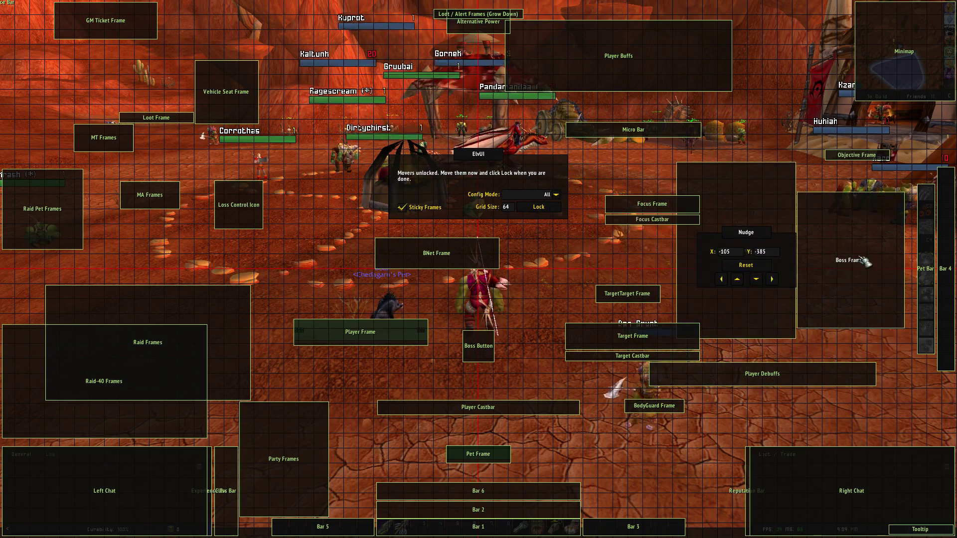
pyautogui.moveTo(865, 262); pyautogui.dragTo(865, 250)
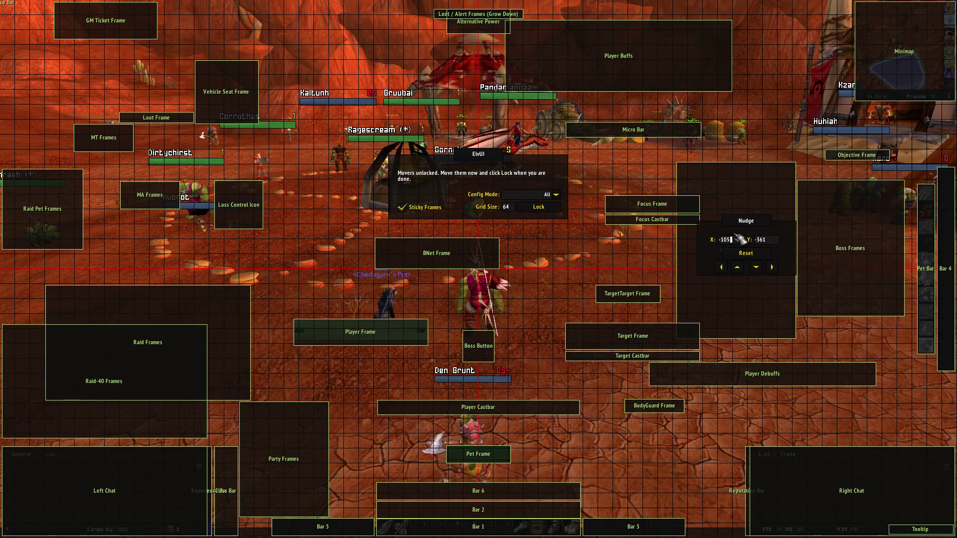
pyautogui.moveTo(745, 215); pyautogui.dragTo(789, 214)
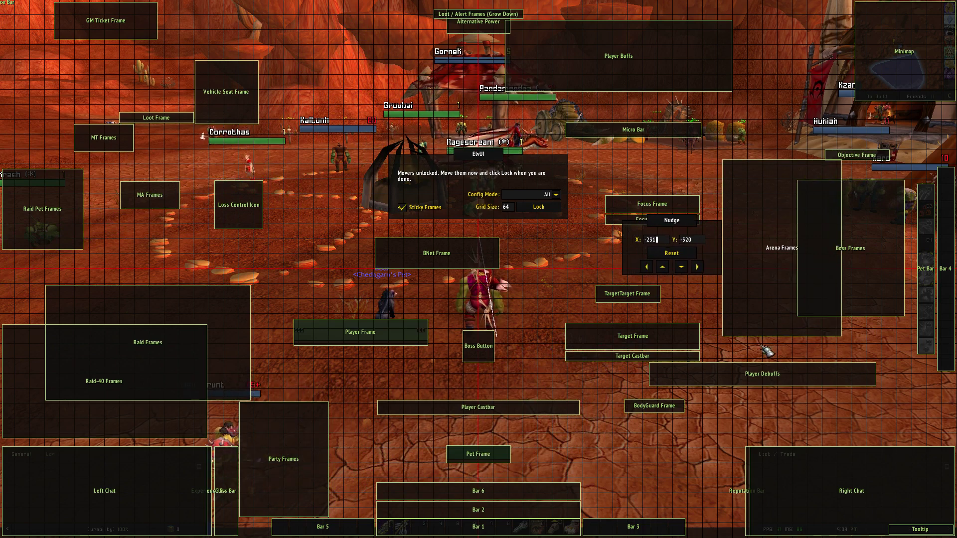
# - Return the Player Buffs to about X -207, Y -4 beside the Minimap and place the Player Debuffs directly beneath them
pyautogui.moveTo(796, 382); pyautogui.dragTo(760, 134)
pyautogui.moveTo(787, 49); pyautogui.dragTo(783, 46)
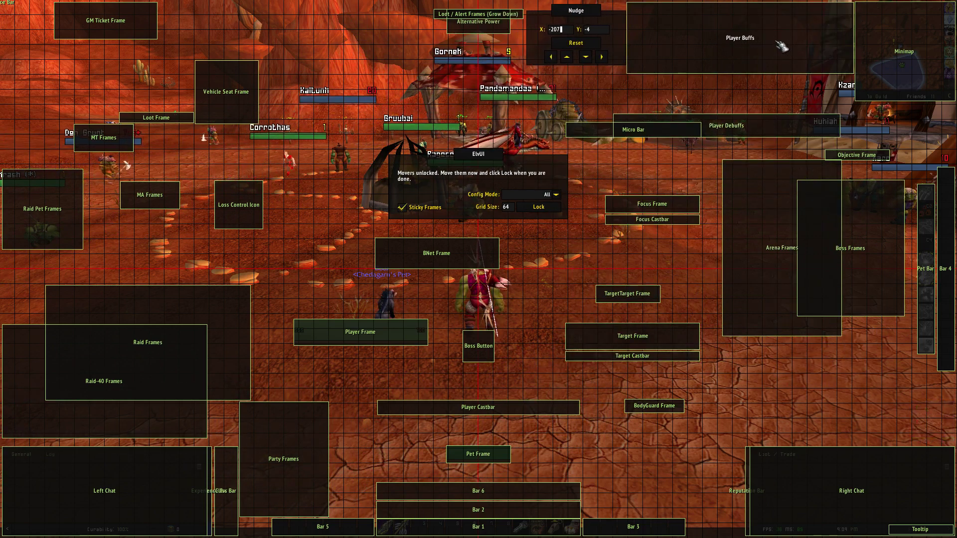
pyautogui.moveTo(792, 107); pyautogui.dragTo(793, 84)
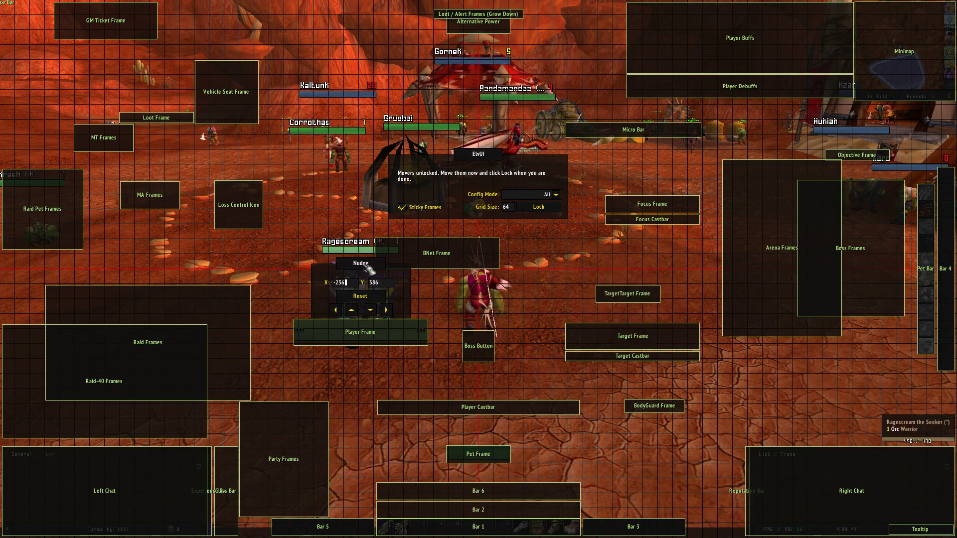
# - Stack the Raid Frames exactly over the Raid-40 Frames above the Left Chat and align the Party Frames with their outer edge
pyautogui.moveTo(142, 324); pyautogui.dragTo(100, 363)
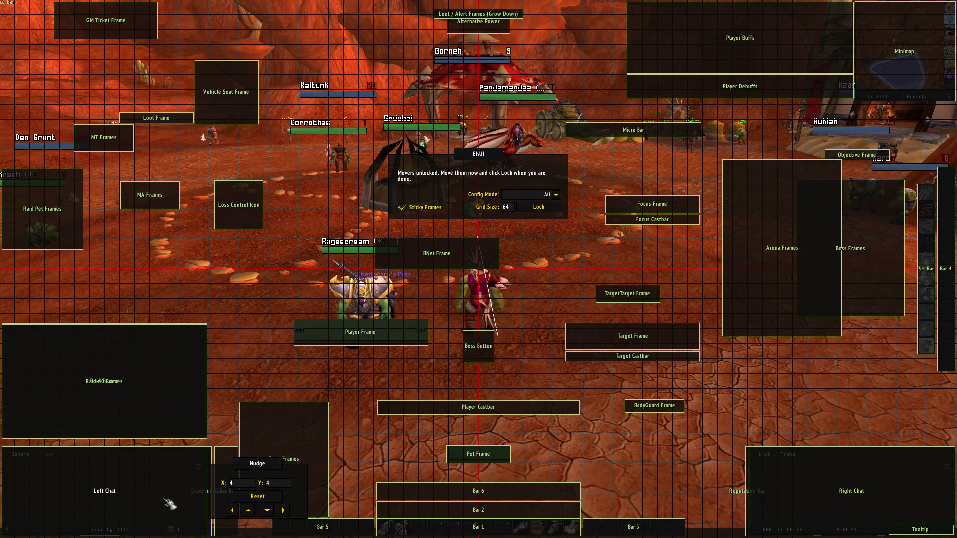
pyautogui.moveTo(226, 491); pyautogui.dragTo(368, 286)
pyautogui.moveTo(312, 277); pyautogui.dragTo(61, 380)
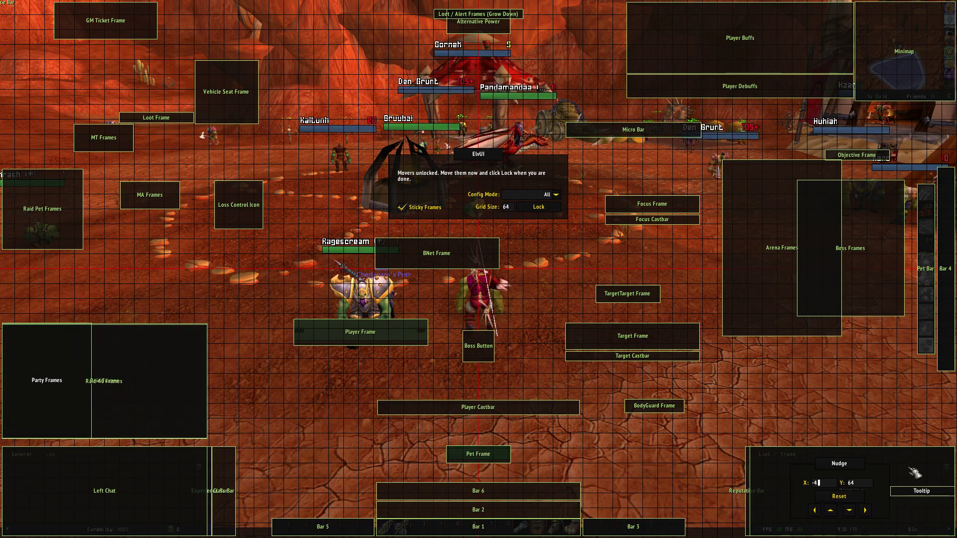
# - Try the Tooltip anchor below the Raid Pet Frames and above the Party Frames, and return it to the Right Chat's lower corner
pyautogui.moveTo(913, 491); pyautogui.dragTo(128, 254)
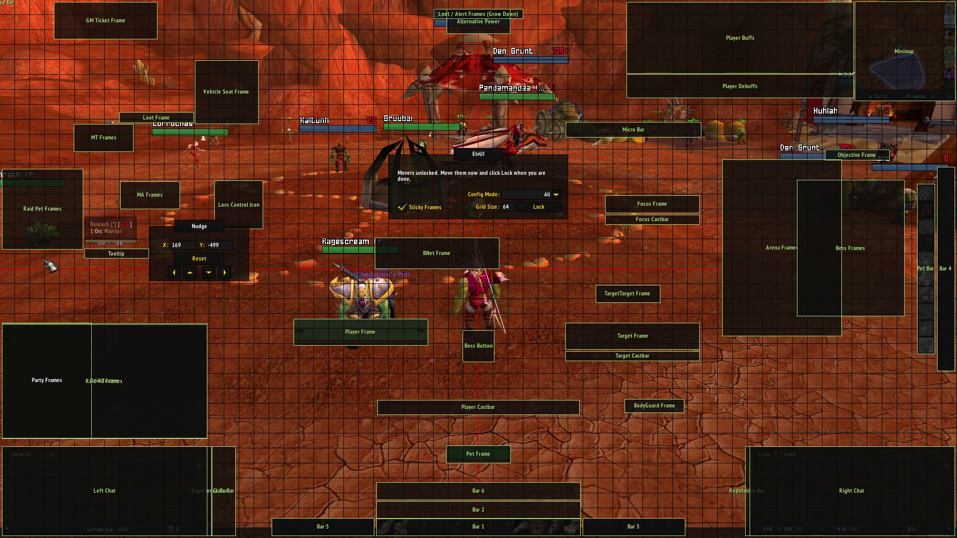
pyautogui.moveTo(168, 228); pyautogui.dragTo(243, 292)
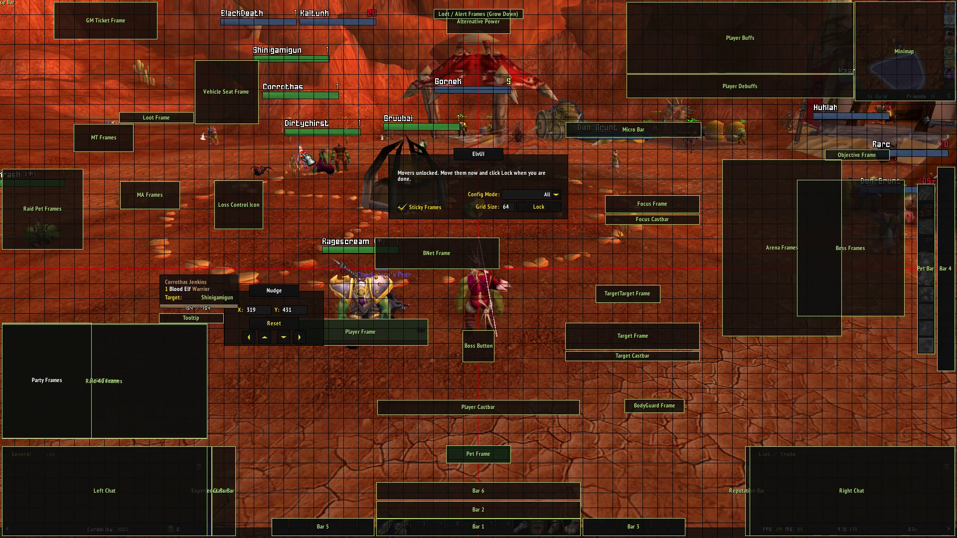
pyautogui.moveTo(191, 319); pyautogui.dragTo(879, 433)
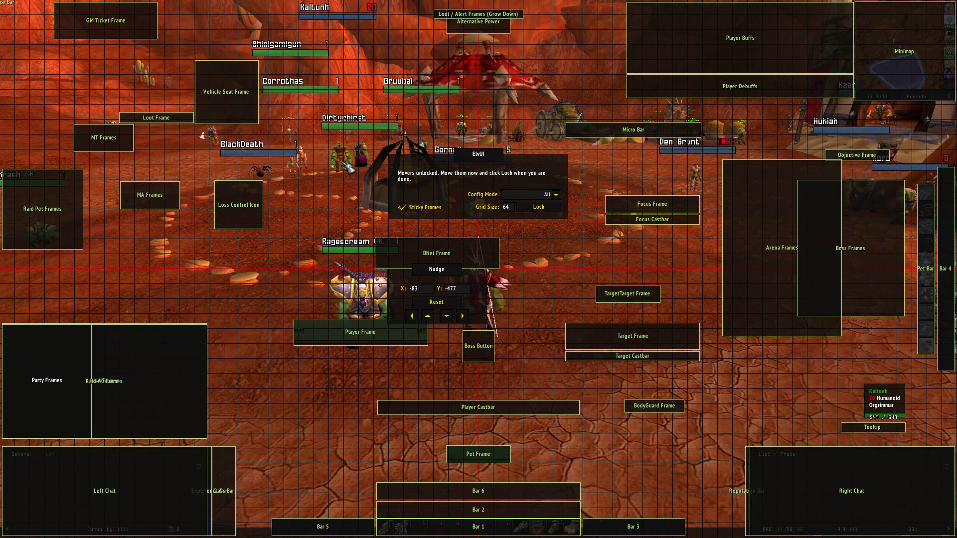
pyautogui.moveTo(885, 438); pyautogui.dragTo(935, 537)
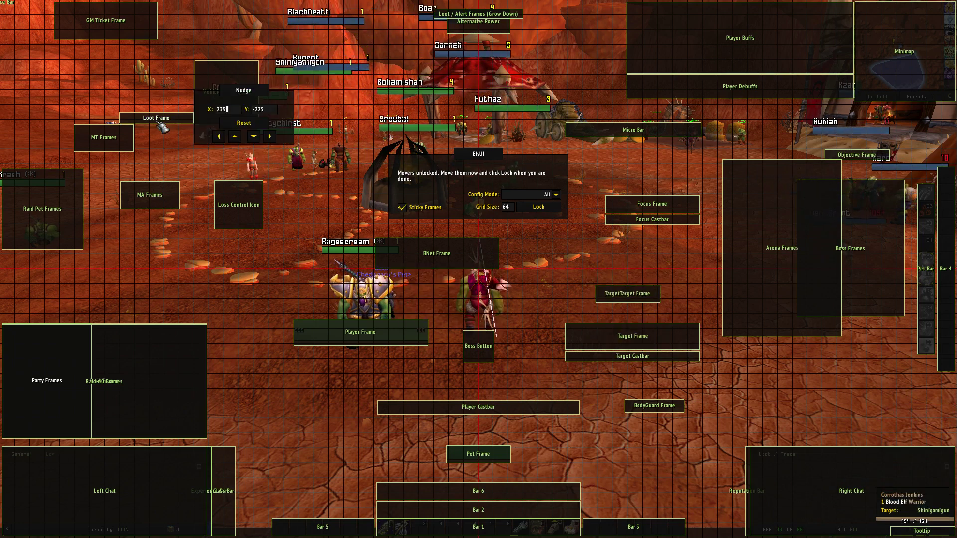
# - Stack the MT and MA Frames above the Raid Pet Frames and align the Arena Frames over the Boss Frames
pyautogui.moveTo(107, 137); pyautogui.dragTo(35, 94)
pyautogui.moveTo(144, 192); pyautogui.dragTo(26, 121)
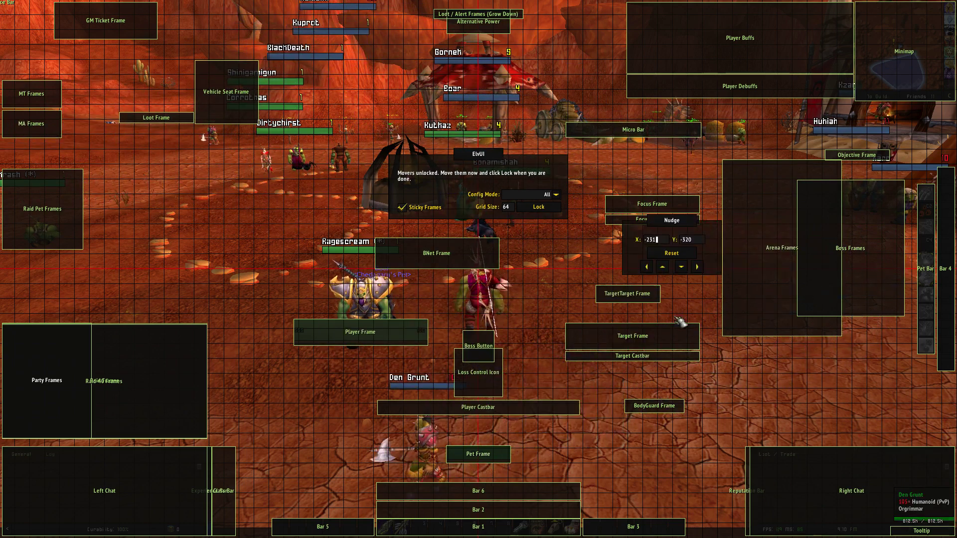
pyautogui.moveTo(741, 215); pyautogui.dragTo(837, 269)
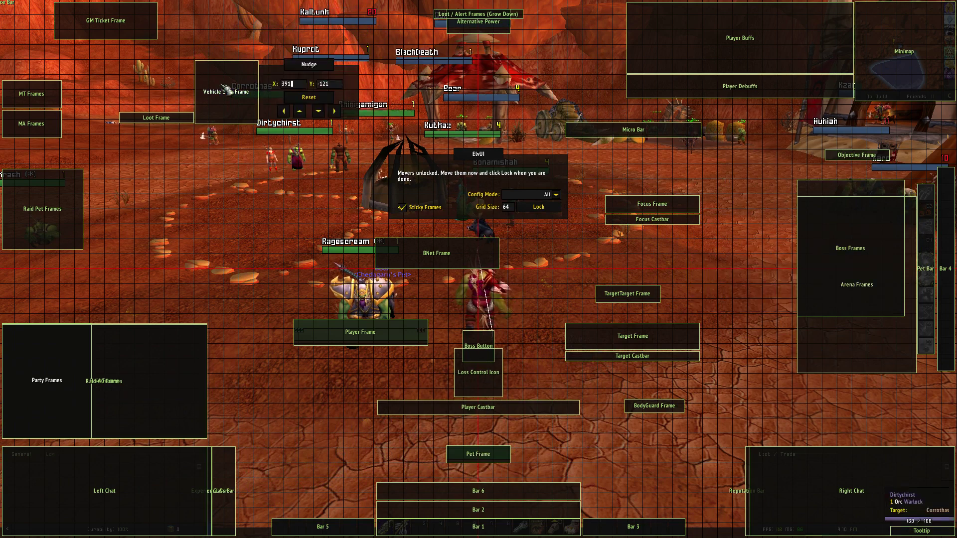
# - Place the Vehicle Seat Frame beside the MT Frames at about X 106, Y -125 and the BNet Frame below the Minimap at X -4, Y -207
pyautogui.moveTo(207, 91); pyautogui.dragTo(58, 95)
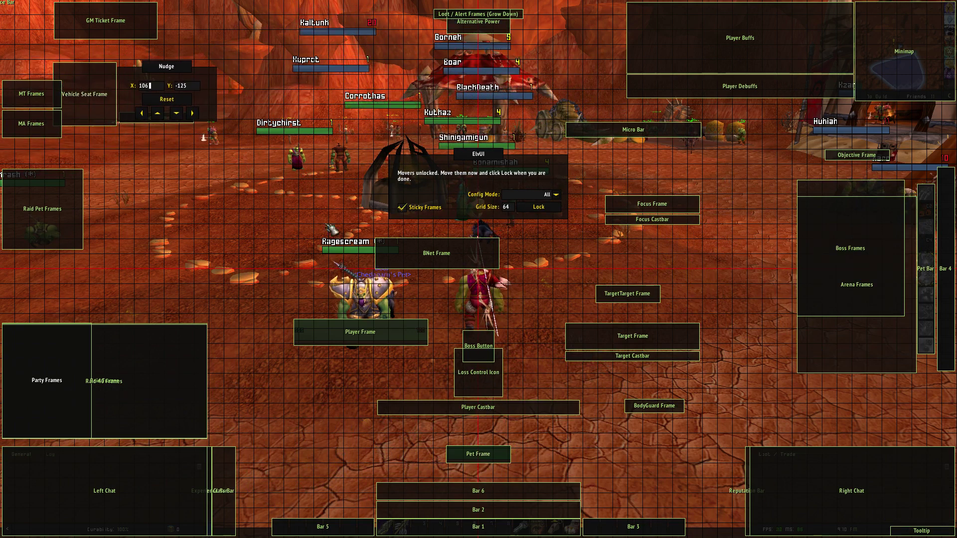
pyautogui.moveTo(437, 253); pyautogui.dragTo(893, 118)
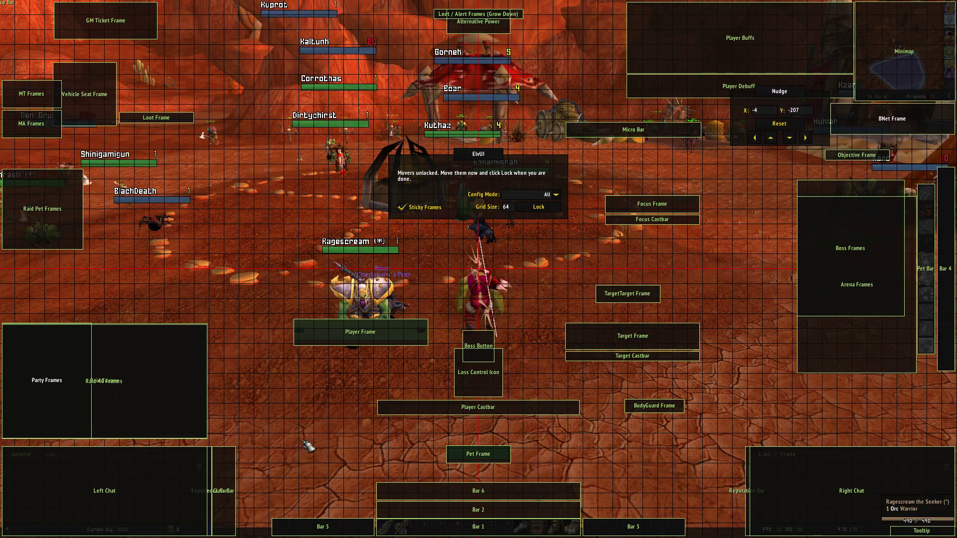
# - Lower the Player and Target Frames, place the Boss Button between the Player Castbar and Pet Frame, and the BodyGuard Frame above Bar 3
pyautogui.moveTo(361, 332)
pyautogui.moveTo(353, 373); pyautogui.dragTo(346, 375)
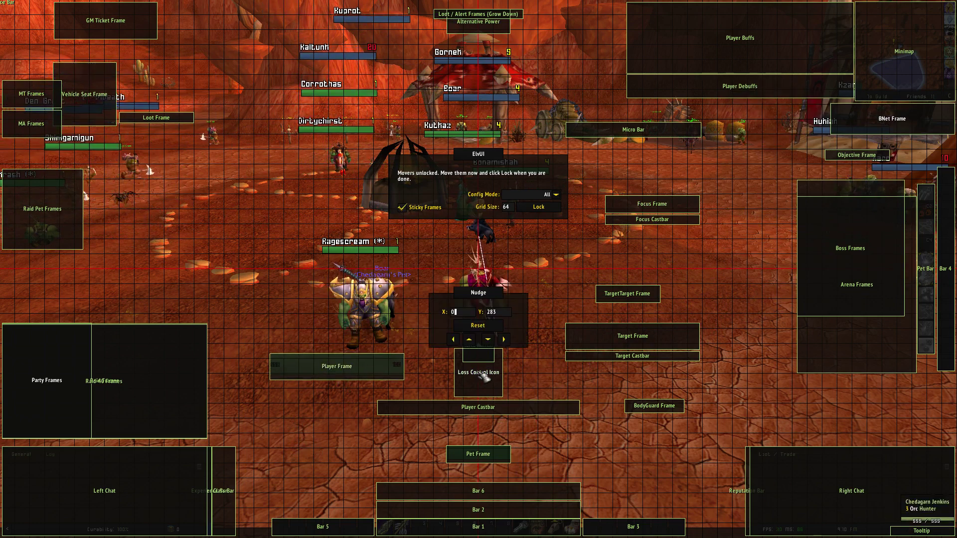
pyautogui.moveTo(494, 382); pyautogui.dragTo(494, 450)
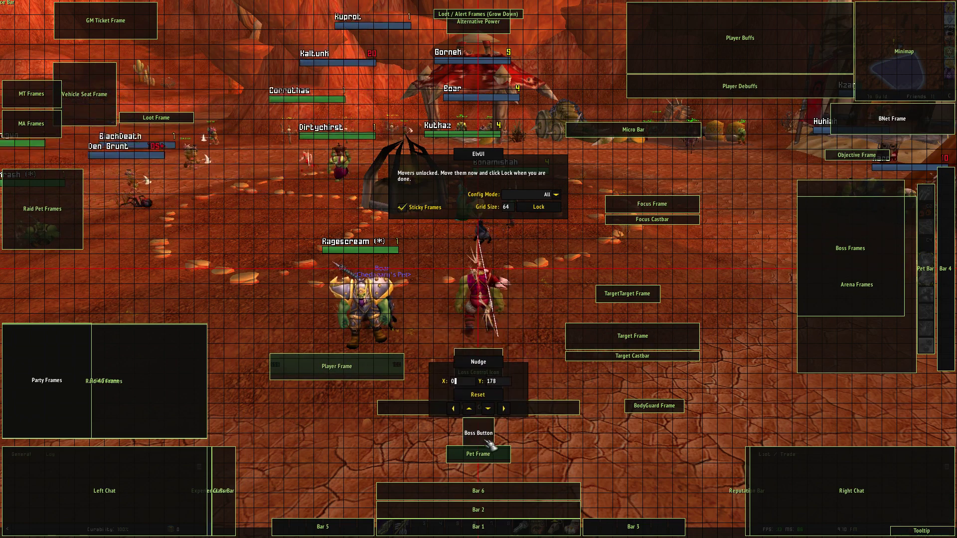
pyautogui.moveTo(645, 340)
pyautogui.moveTo(645, 341); pyautogui.dragTo(733, 519)
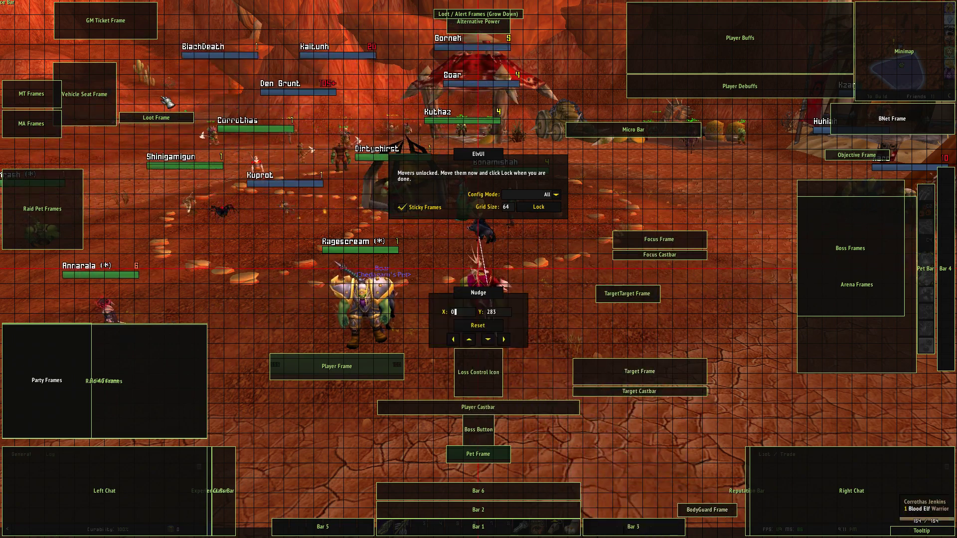
# - Place the Loot Frame directly below the MA Frames at X 4, Y -280 and lock the anchors
pyautogui.moveTo(162, 120); pyautogui.dragTo(48, 149)
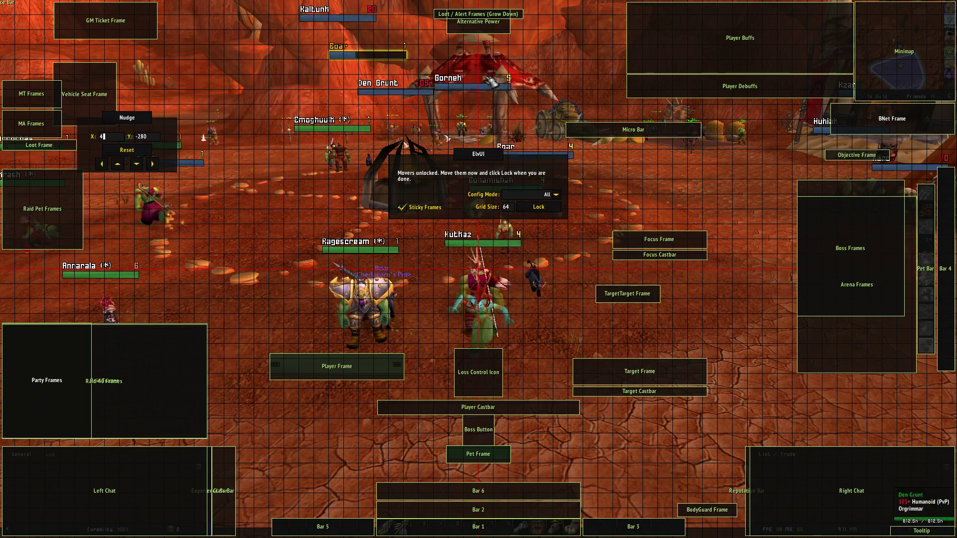
pyautogui.click(544, 212)
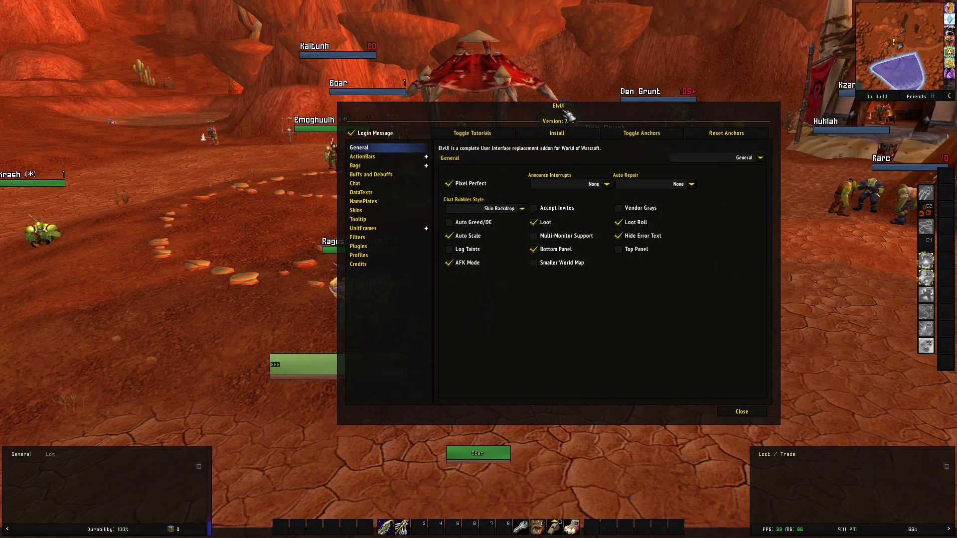
# - Move the settings window clear of the unit frames and target the own character to preview the Player and Target Frames
pyautogui.moveTo(568, 115); pyautogui.dragTo(698, 133)
pyautogui.press('d')
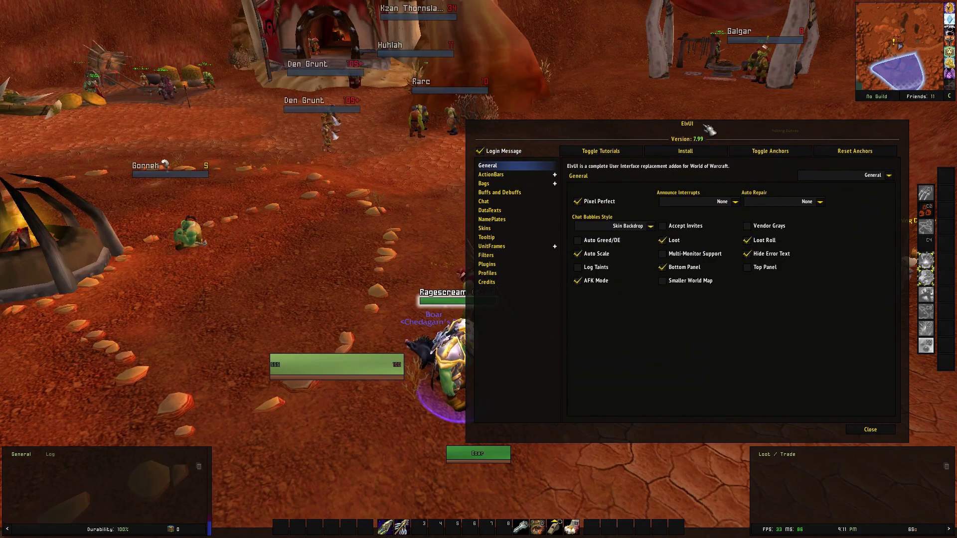
pyautogui.moveTo(687, 124); pyautogui.dragTo(477, 2)
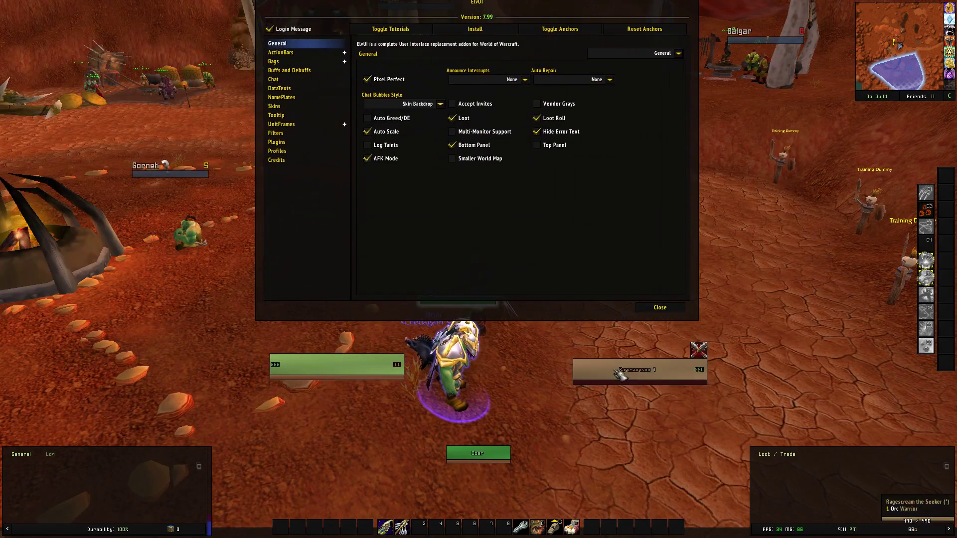
pyautogui.press('d')
pyautogui.press('d')
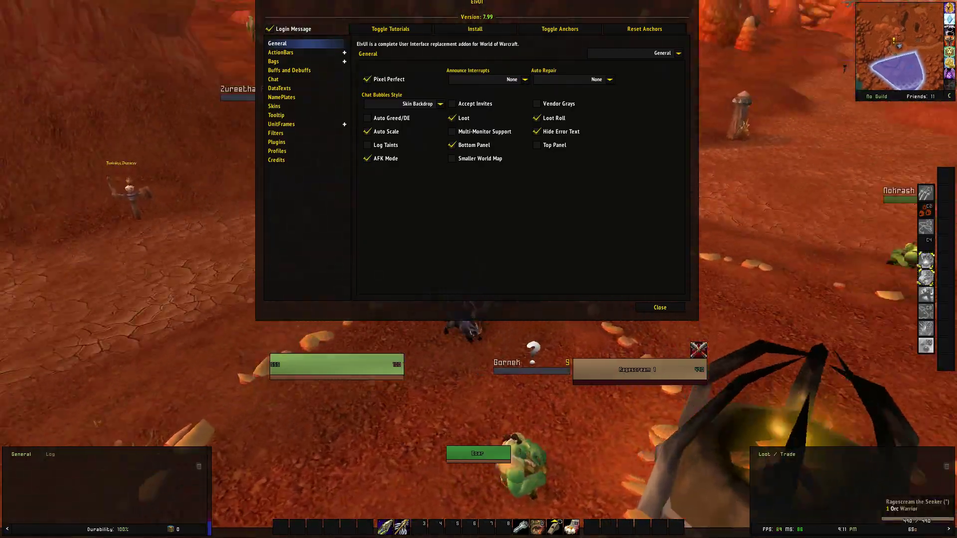
pyautogui.press('d')
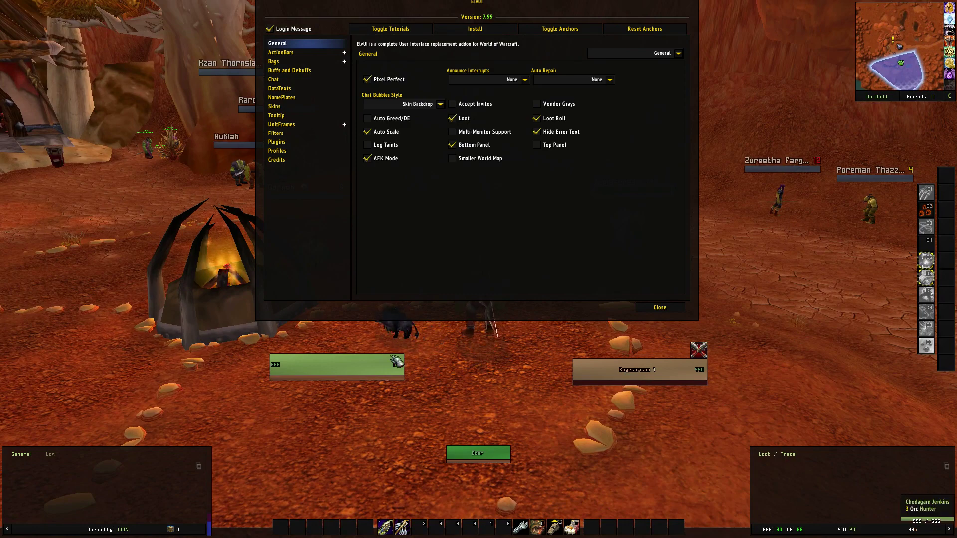
pyautogui.click(394, 358)
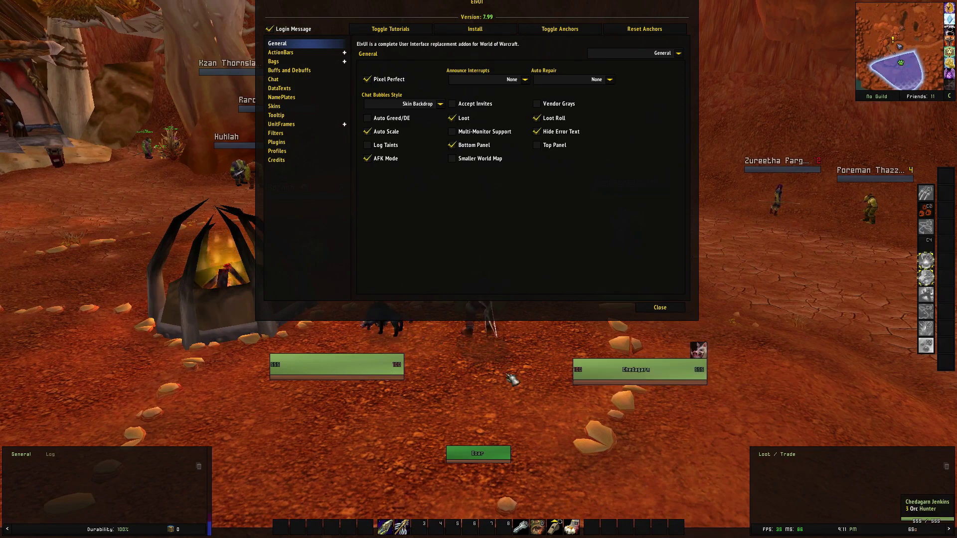
# - Unlock the anchors, lower the Target and Player Frames to flank the Pet Frame on either side, and lock them again
pyautogui.click(572, 31)
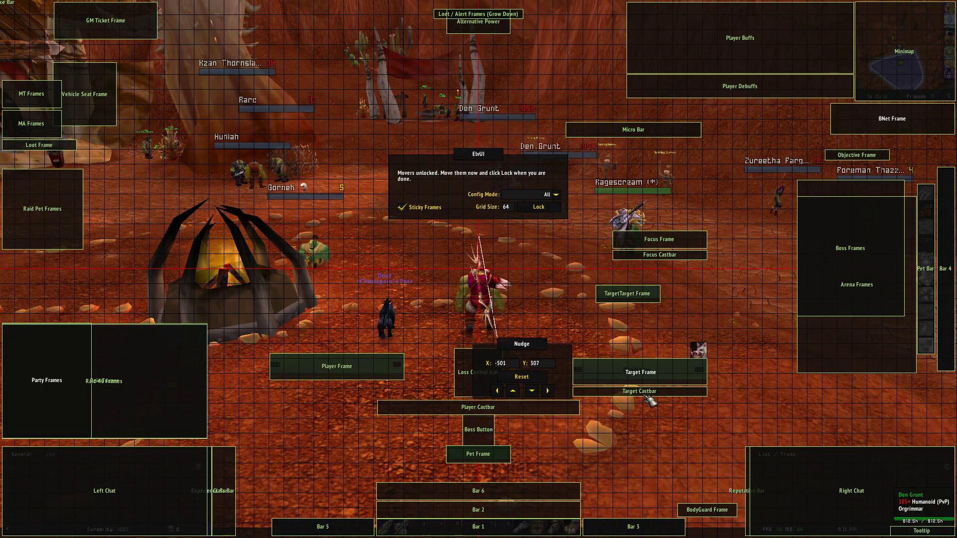
pyautogui.moveTo(648, 395); pyautogui.dragTo(659, 469)
pyautogui.moveTo(367, 375); pyautogui.dragTo(354, 469)
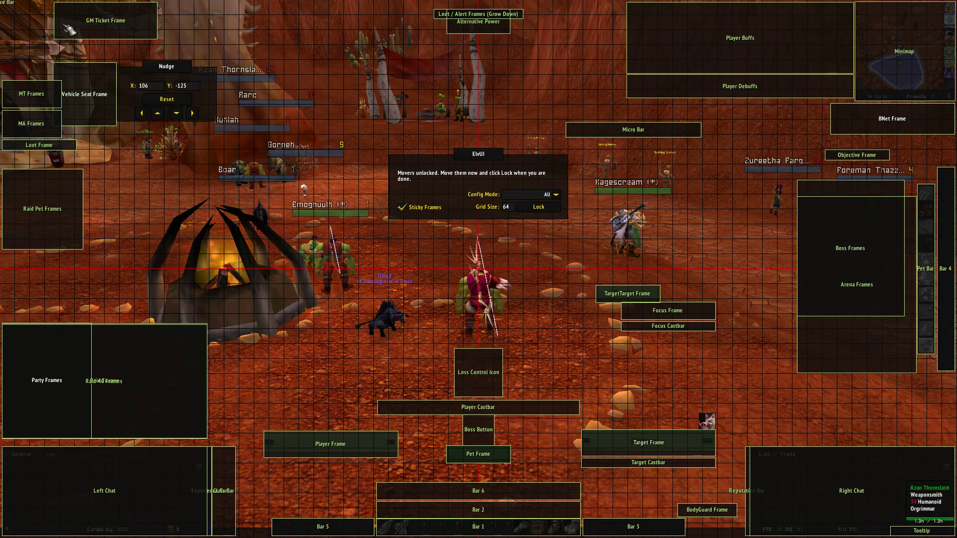
pyautogui.click(539, 207)
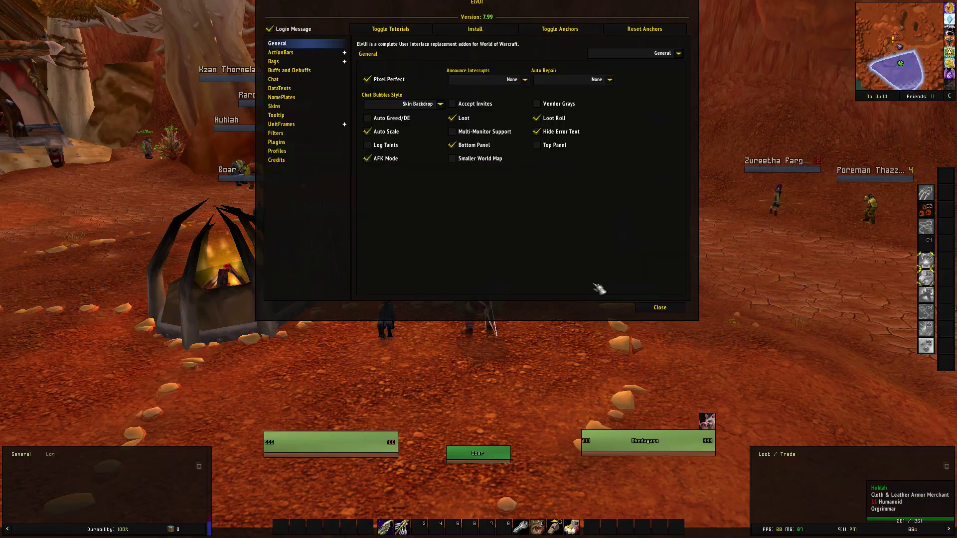
# - Open the Player Frame's Portrait settings under UnitFrames and enable the portrait
pyautogui.moveTo(623, 387); pyautogui.dragTo(548, 219)
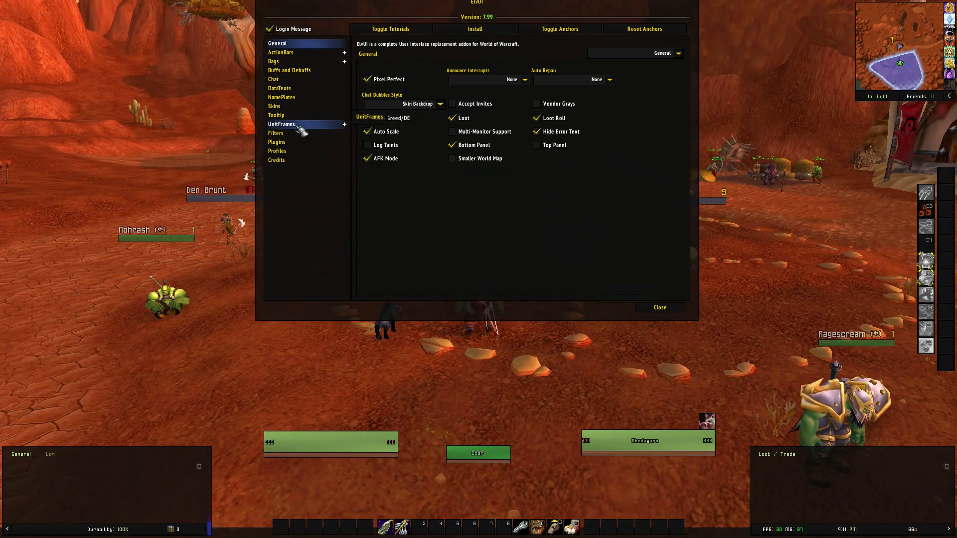
pyautogui.click(344, 125)
pyautogui.click(294, 135)
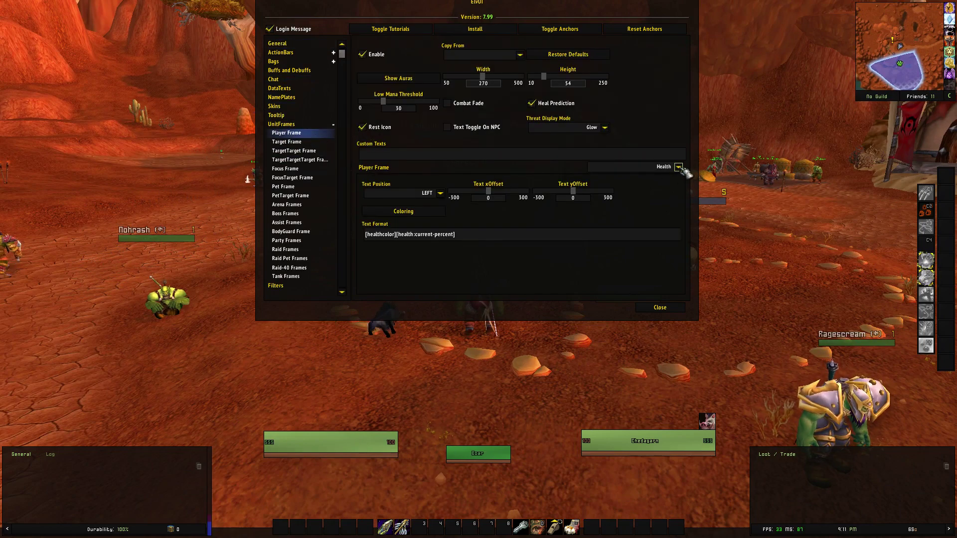
pyautogui.click(680, 167)
pyautogui.click(680, 167)
pyautogui.click(680, 167)
pyautogui.click(680, 168)
pyautogui.click(680, 168)
pyautogui.click(680, 168)
pyautogui.click(680, 168)
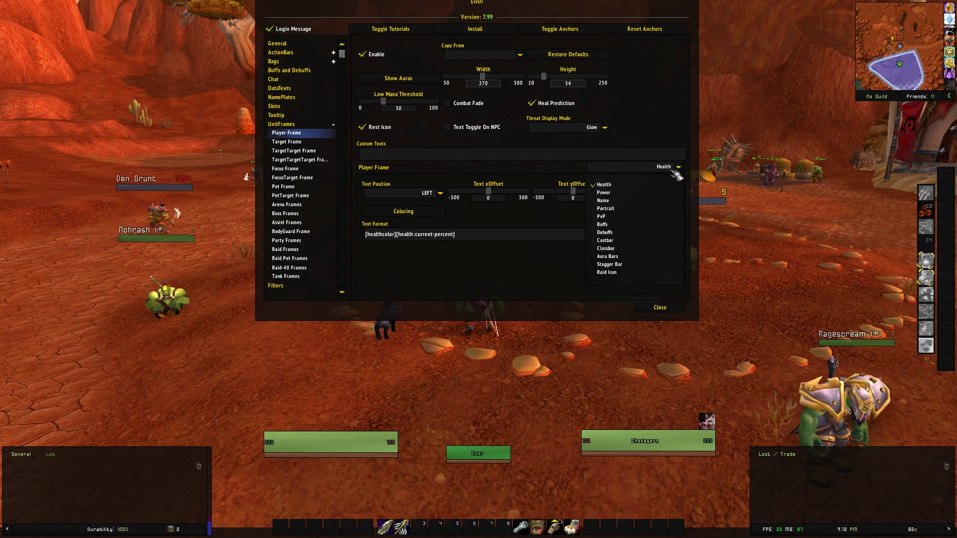
pyautogui.click(611, 215)
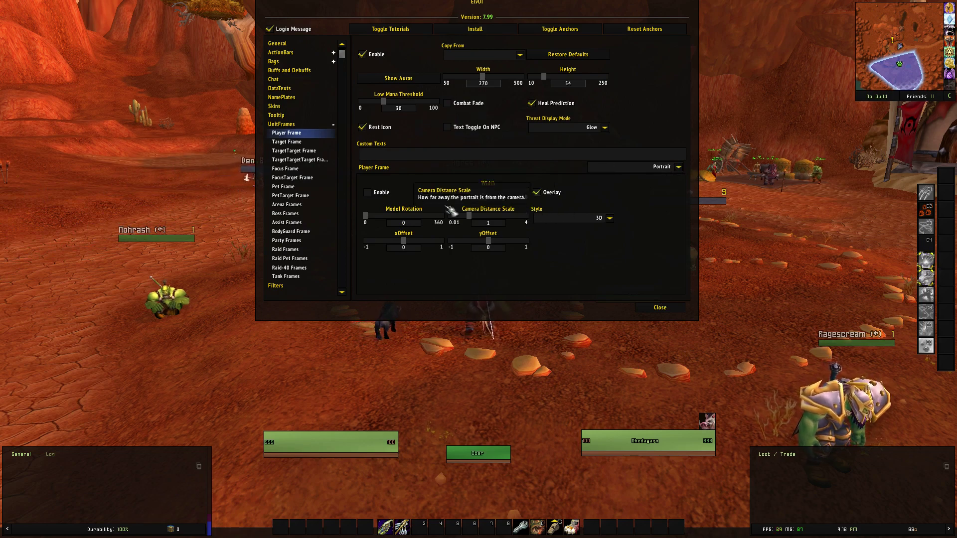
pyautogui.click(371, 193)
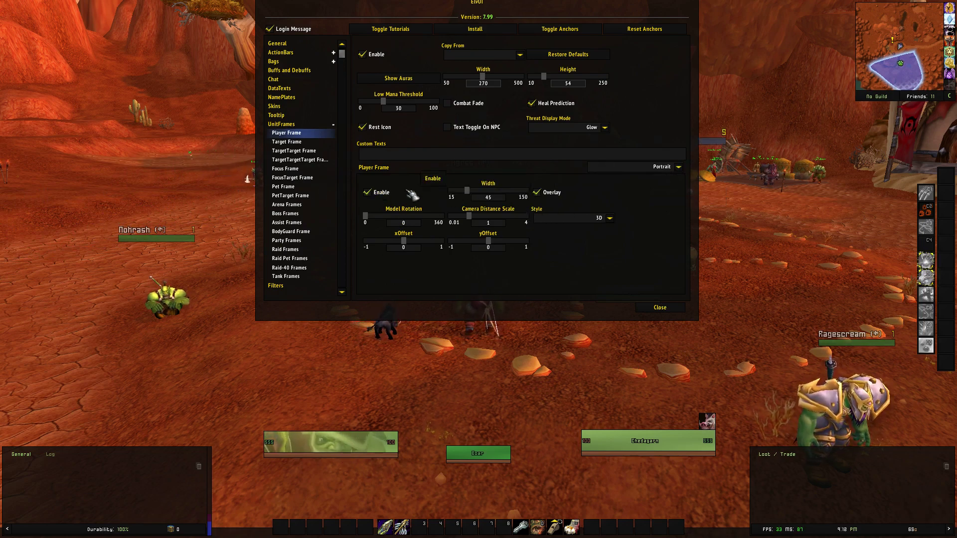
pyautogui.click(541, 207)
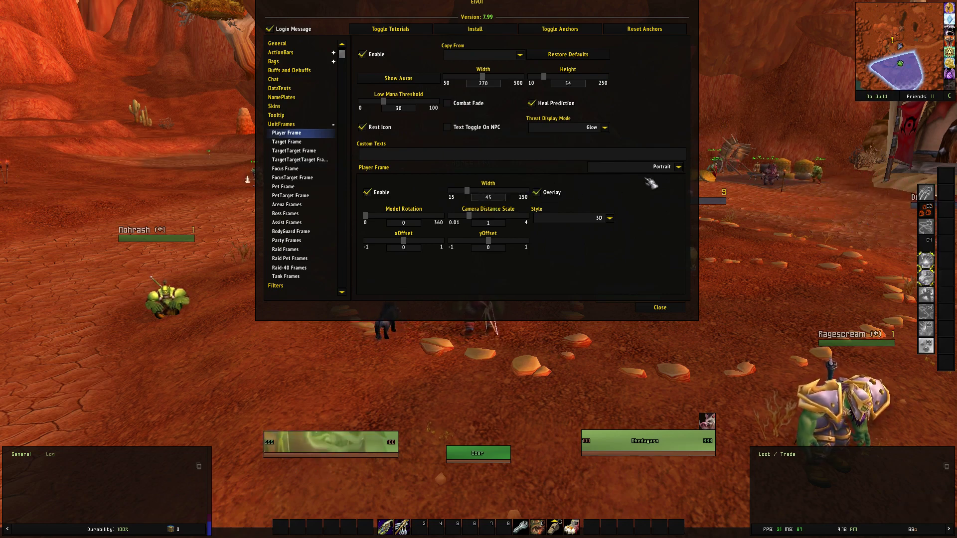
# - Enable the portrait for the Target Frame and preview it on a targeted character
pyautogui.click(309, 142)
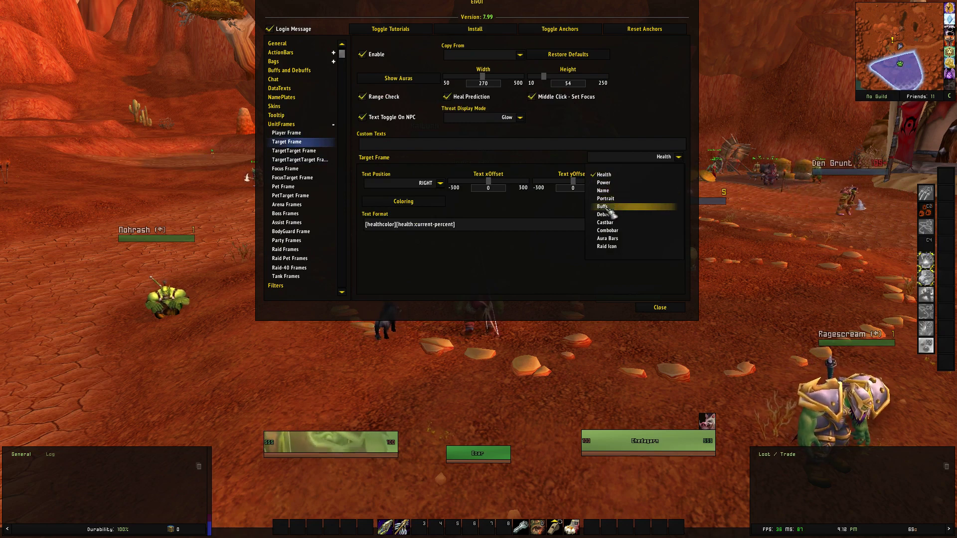
pyautogui.click(607, 199)
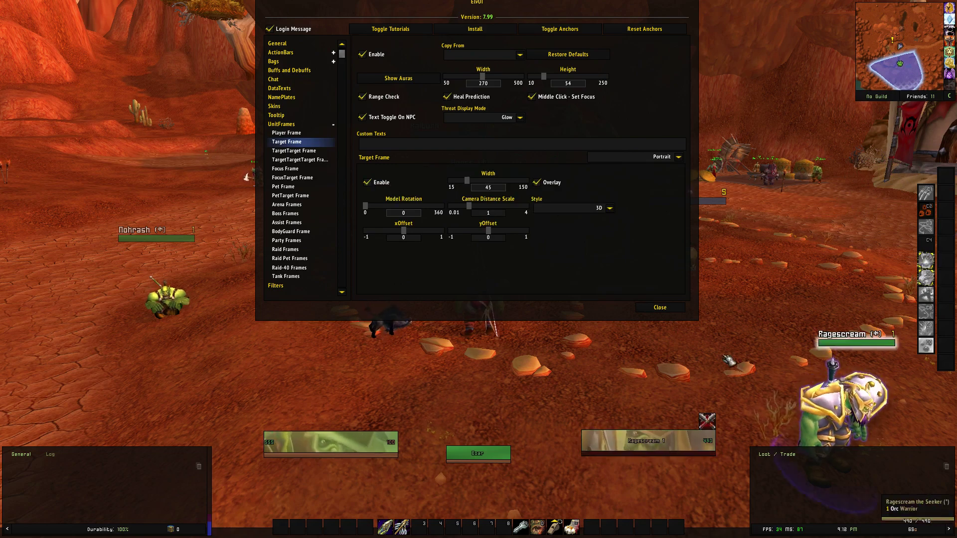
pyautogui.press('d')
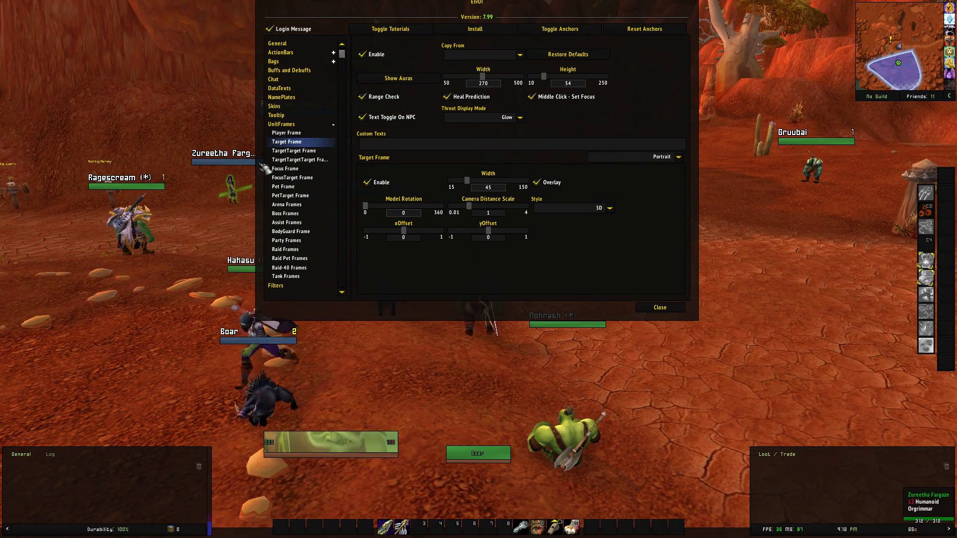
# - Check which sections the TargetTarget Frame and Focus Frame settings offer, and target the own character
pyautogui.click(294, 151)
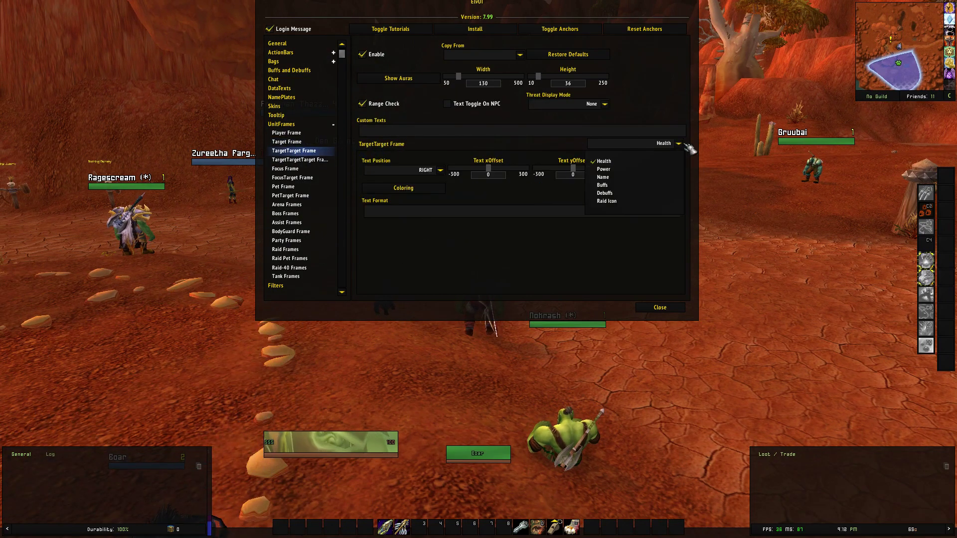
pyautogui.click(285, 169)
pyautogui.click(678, 155)
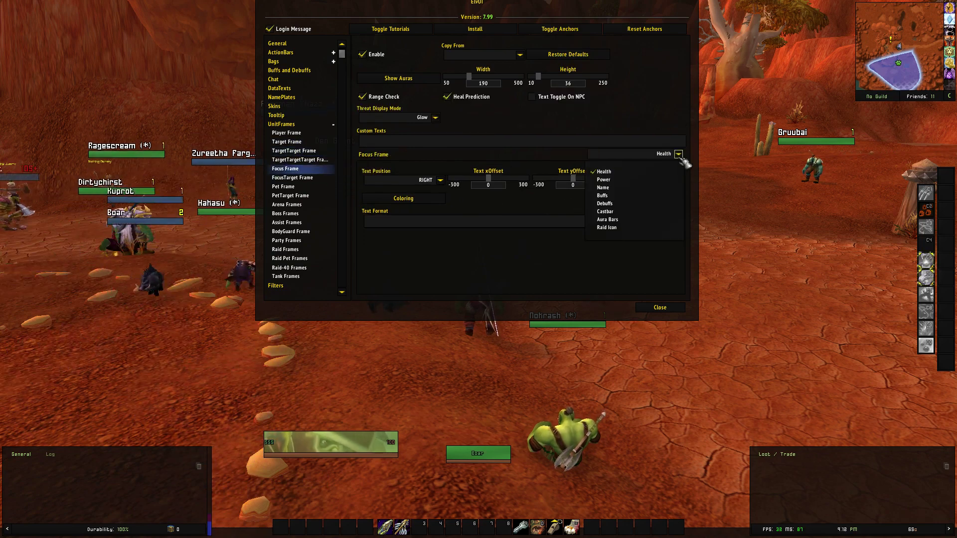
pyautogui.click(334, 452)
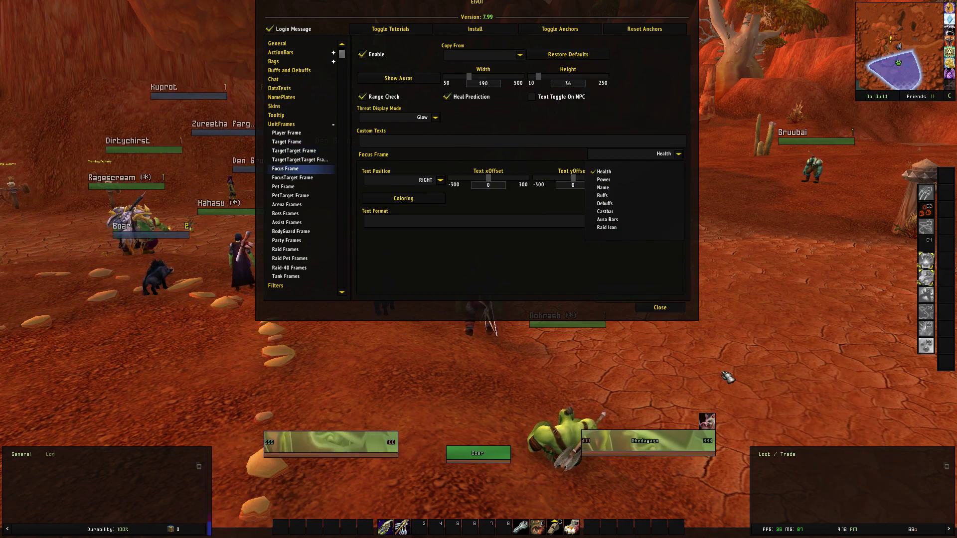
# - Expand the ActionBars settings, check the Bar 1 options, and enable Bar 2
pyautogui.press('Tab')
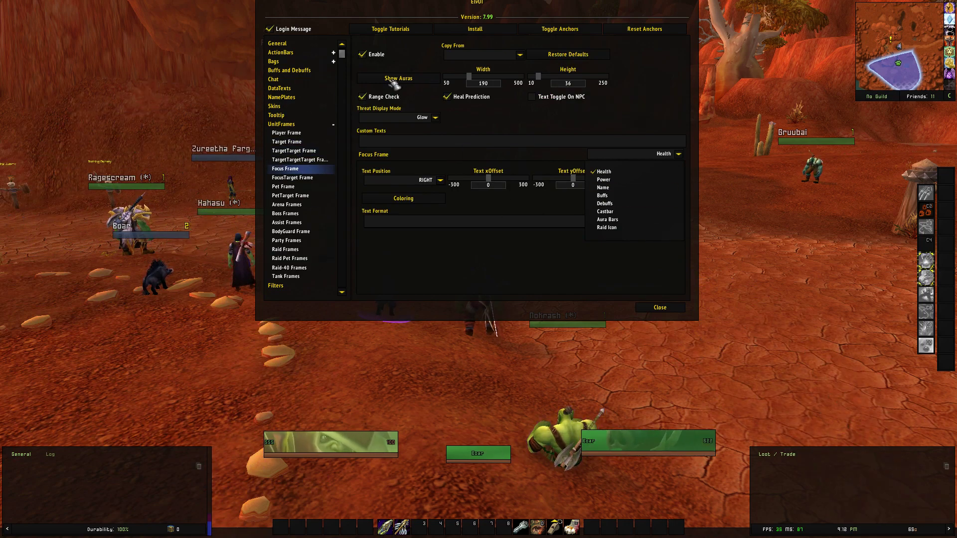
pyautogui.click(304, 54)
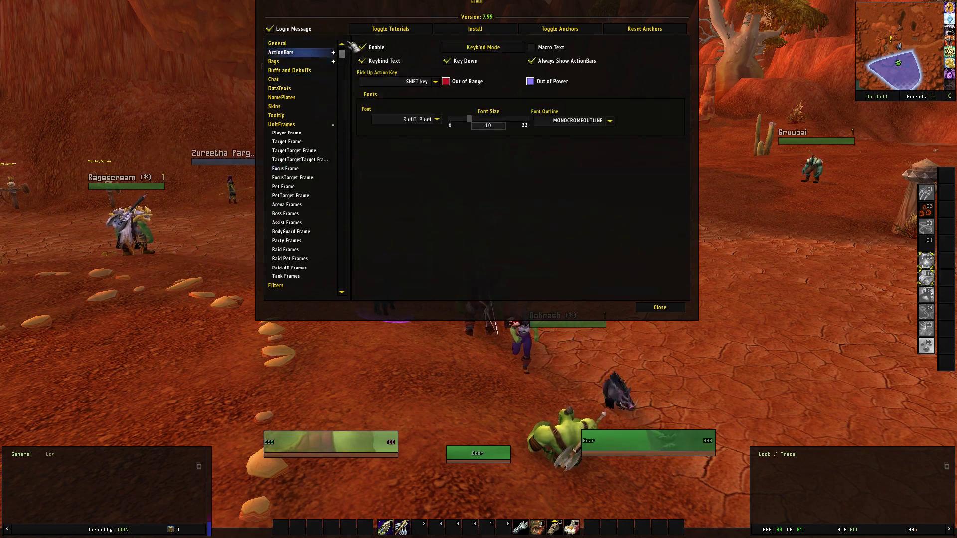
pyautogui.click(333, 52)
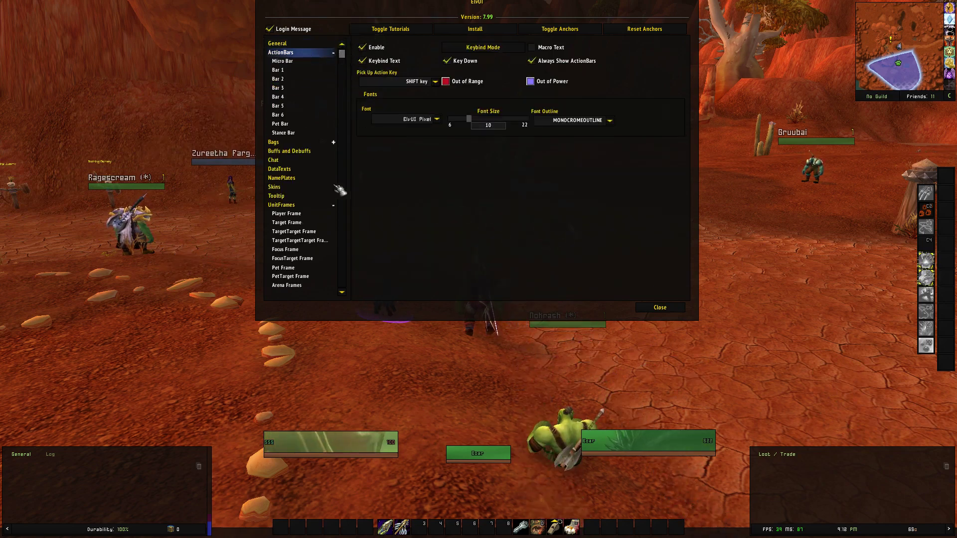
pyautogui.click(293, 72)
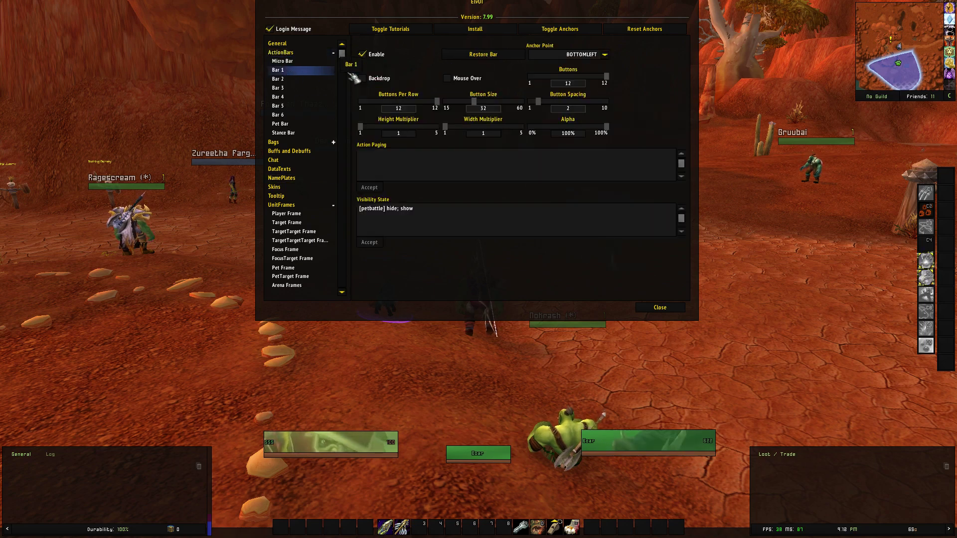
pyautogui.click(285, 81)
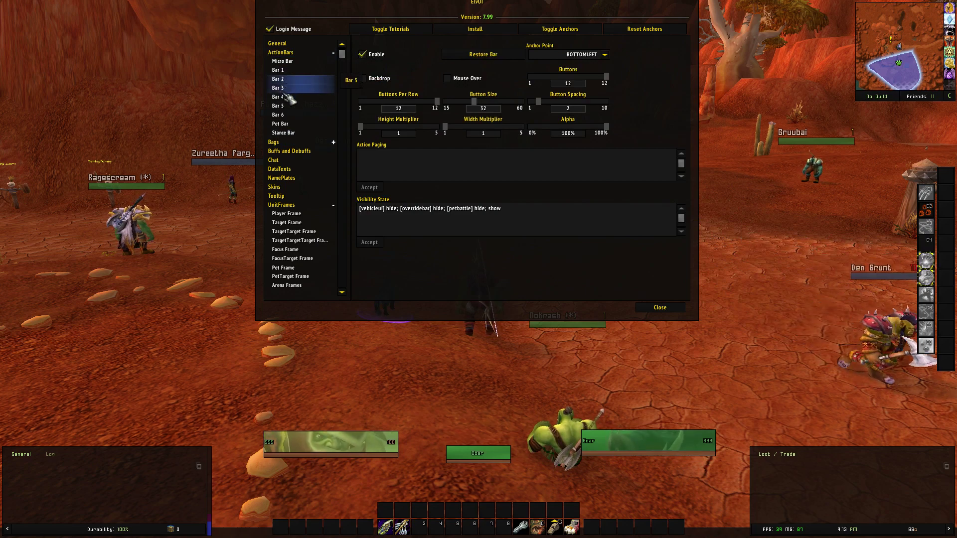
# - Enable Bar 6 in the ActionBars settings and close the configuration window
pyautogui.click(305, 117)
pyautogui.click(363, 54)
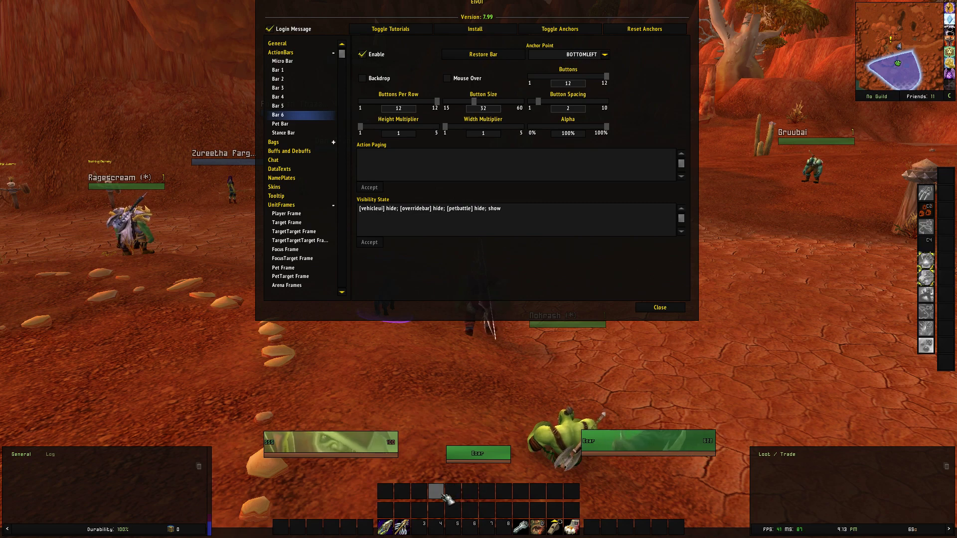
pyautogui.click(669, 311)
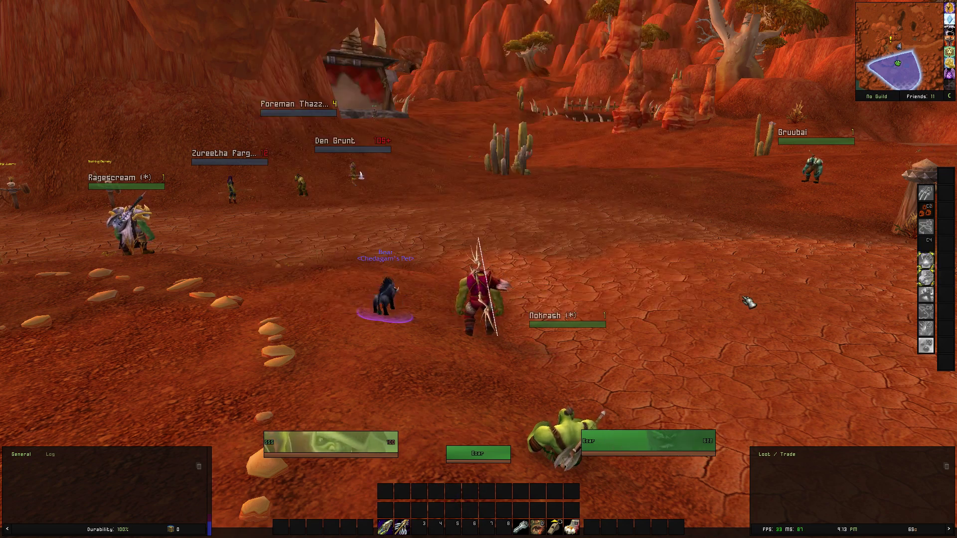
# - Start keybind mode, enable Character Specific Key Bindings, and bind A, S, D, F, G and H to Bar 6 buttons 1 to 6
pyautogui.press('Return')
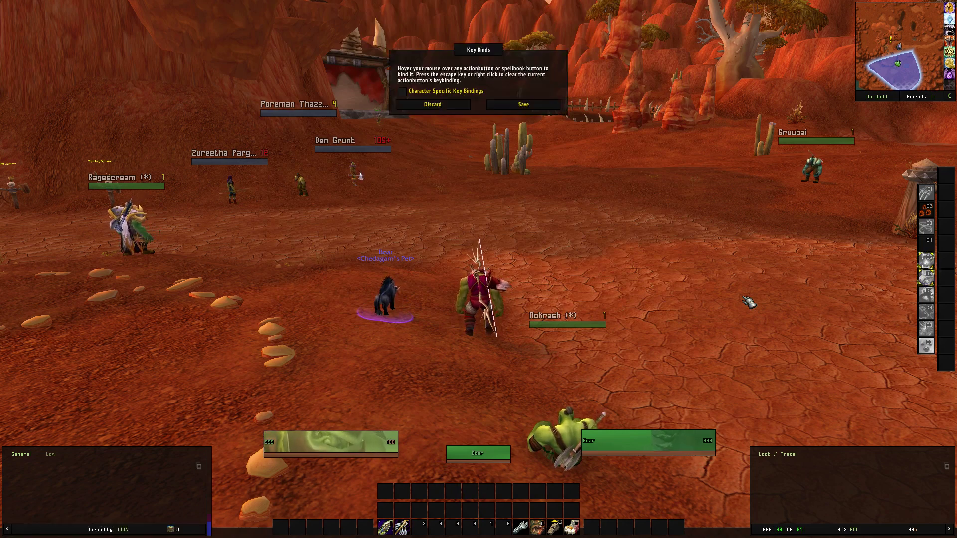
pyautogui.click(402, 91)
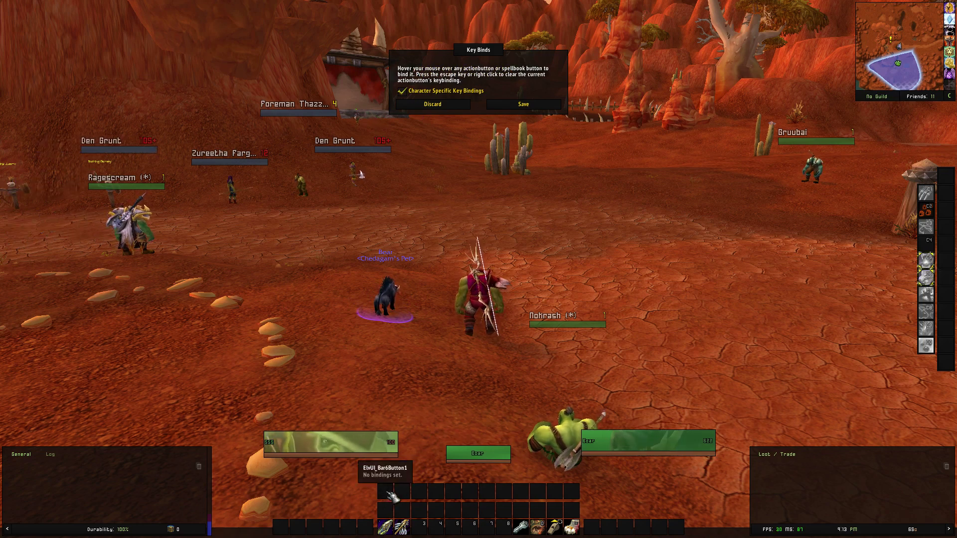
pyautogui.press('a')
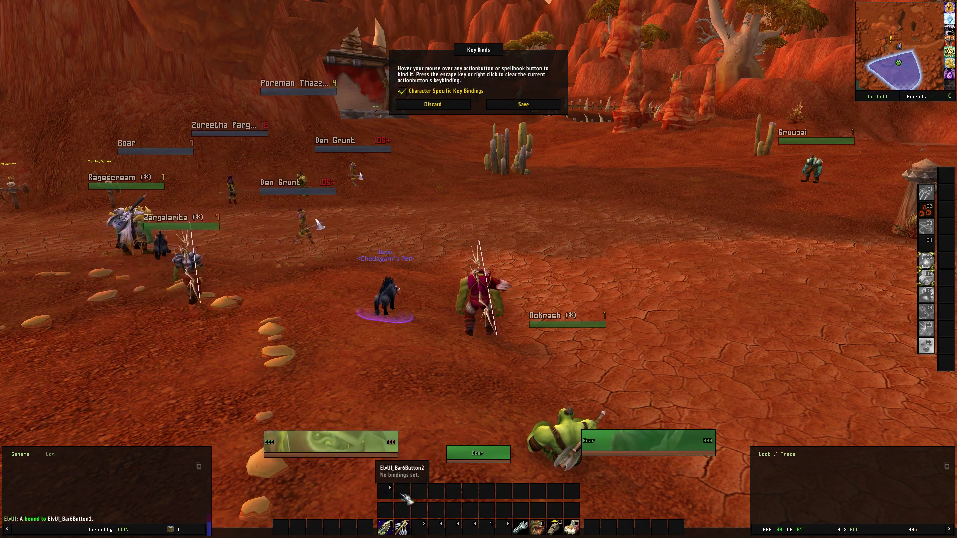
pyautogui.press('s')
pyautogui.press('d')
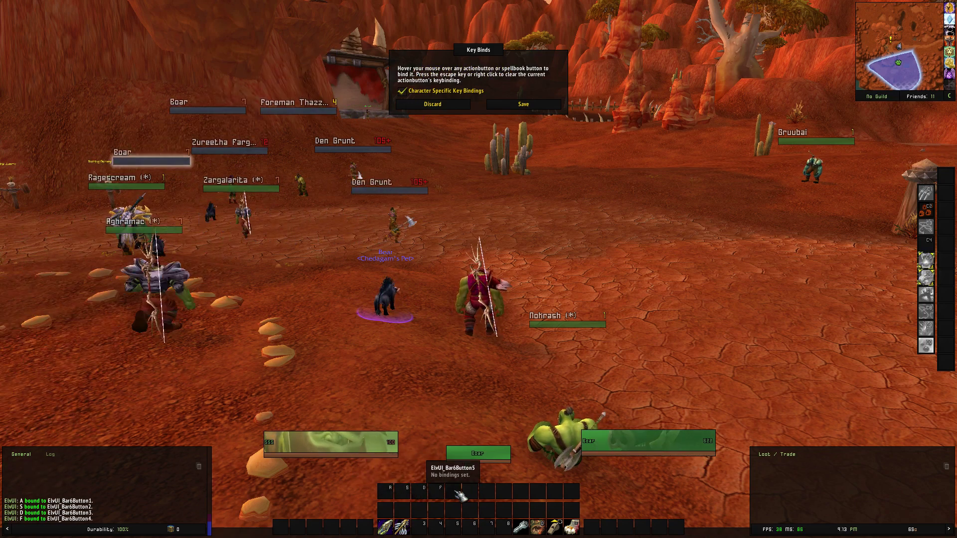
pyautogui.press('f')
pyautogui.press('g')
pyautogui.press('h')
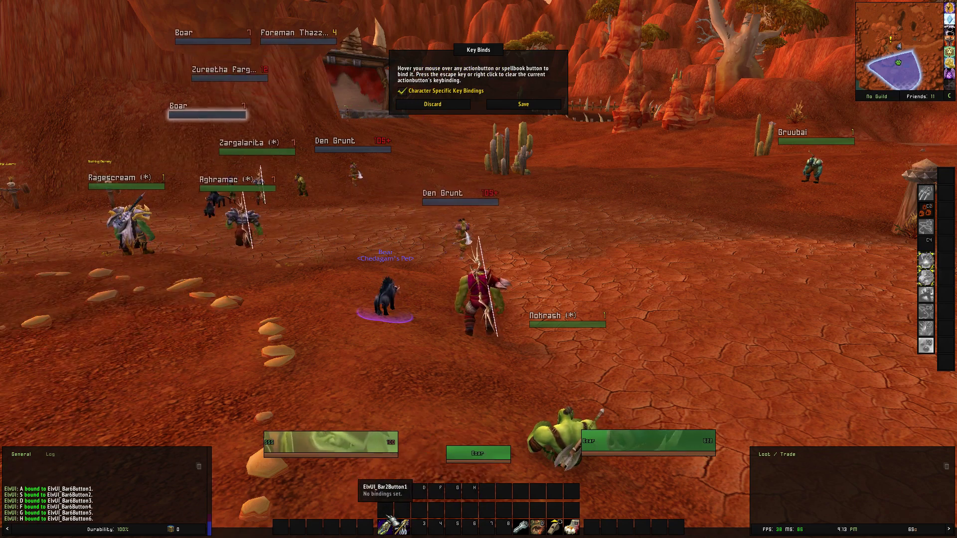
# - Bind Q, W, E, R and T to Bar 2 buttons 1 to 5
pyautogui.press('q')
pyautogui.press('w')
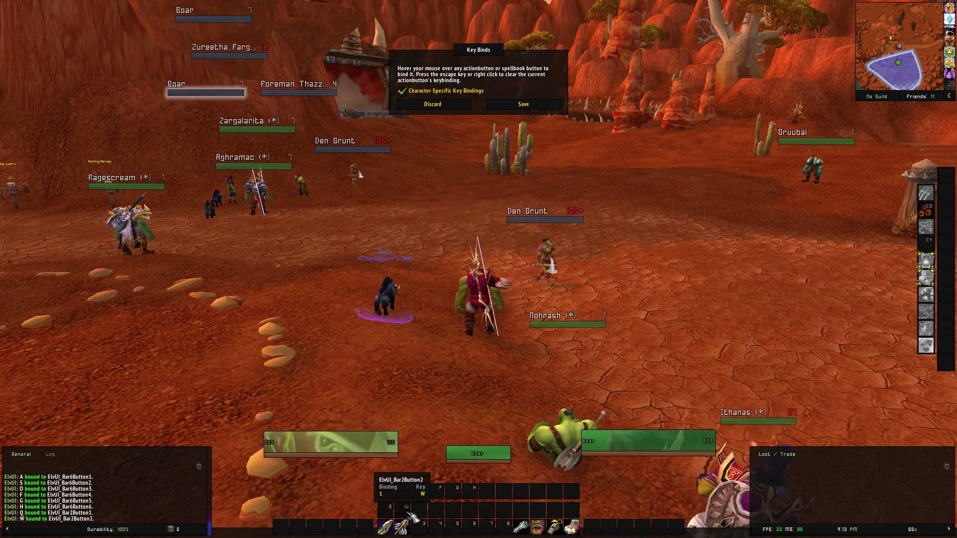
pyautogui.press('e')
pyautogui.press('r')
pyautogui.press('t')
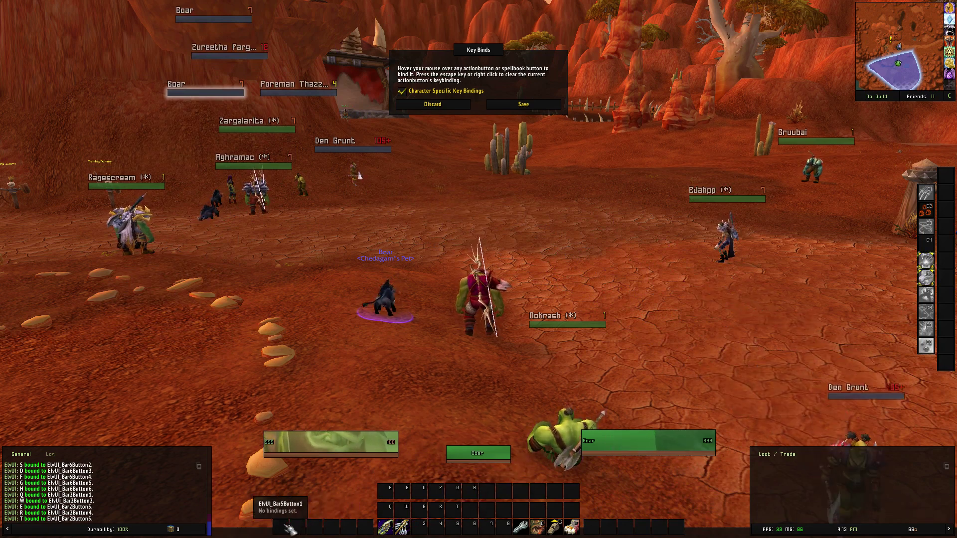
# - Bind Z, X, C, V and B to Bar 5 buttons 1 to 5 and Y to Bar 2 button 6, then save the bindings
pyautogui.press('z')
pyautogui.press('x')
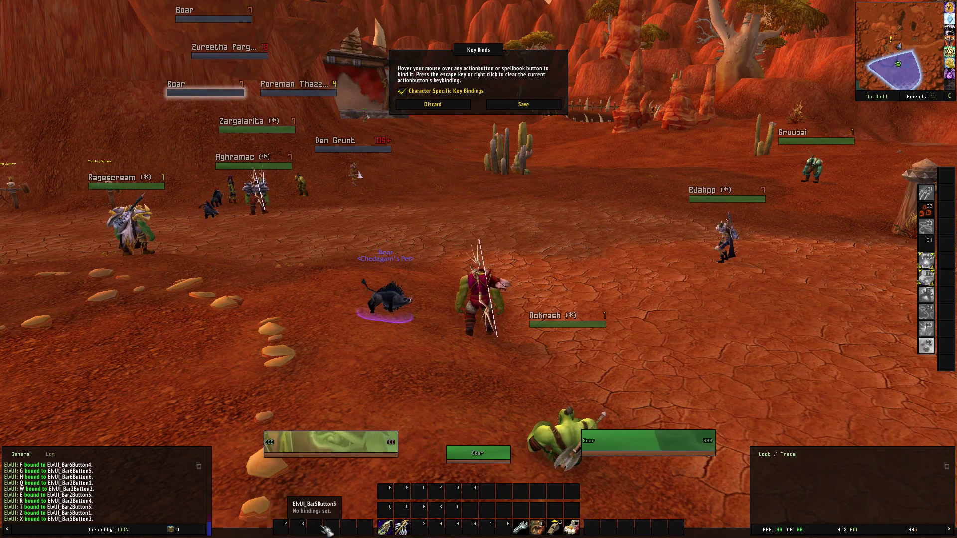
pyautogui.press('c')
pyautogui.press('v')
pyautogui.press('b')
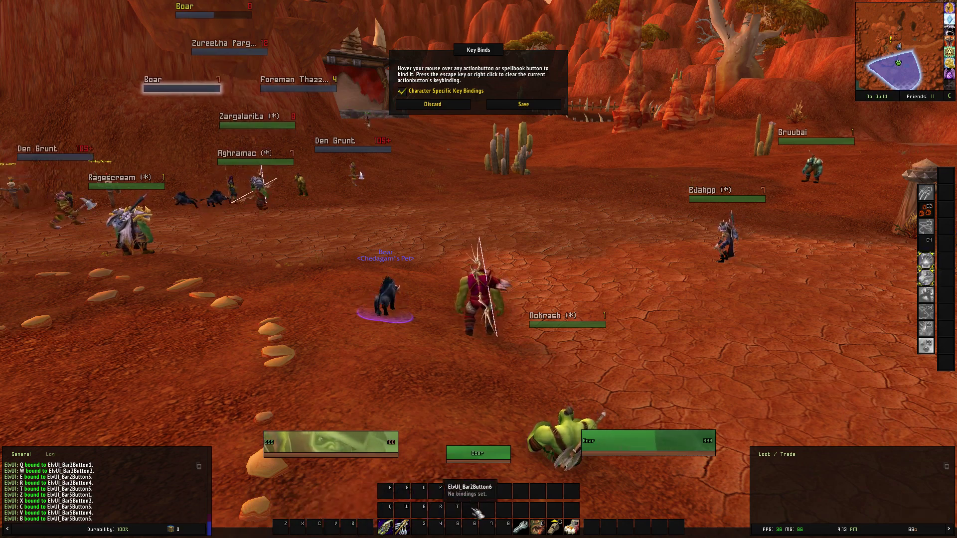
pyautogui.press('y')
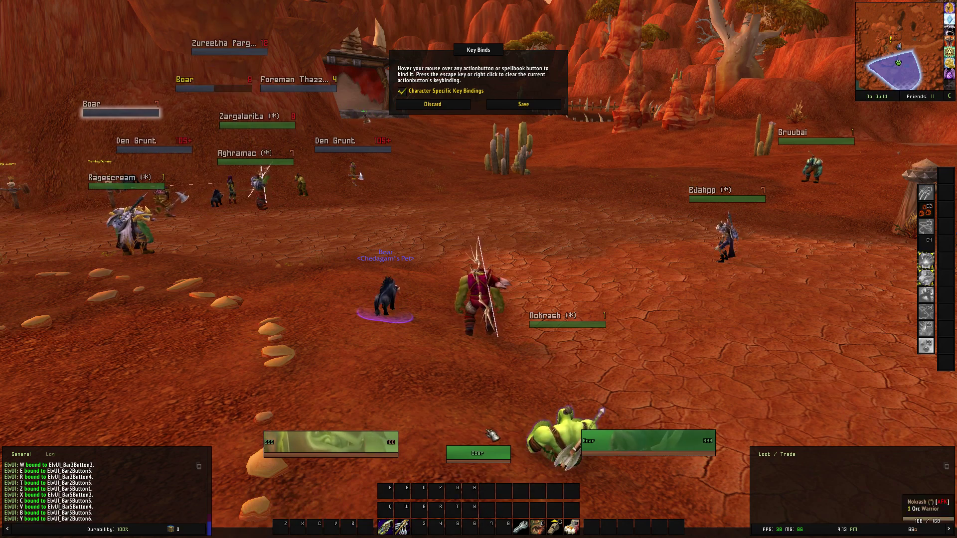
pyautogui.click(530, 106)
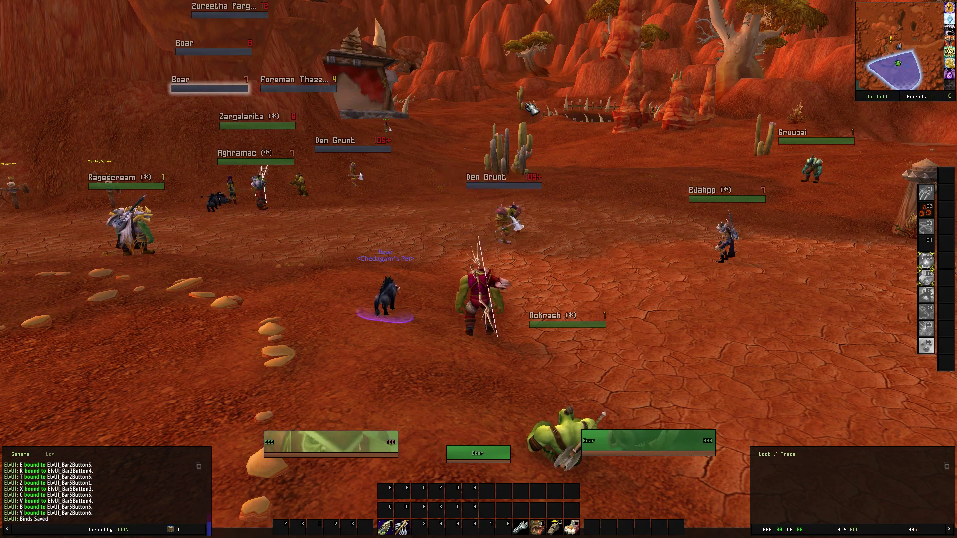
# - Restart keybind mode with /kb and clear the bindings of Bar 6 buttons 1 to 6
pyautogui.press('/')
pyautogui.write('kb')
pyautogui.press('Return')
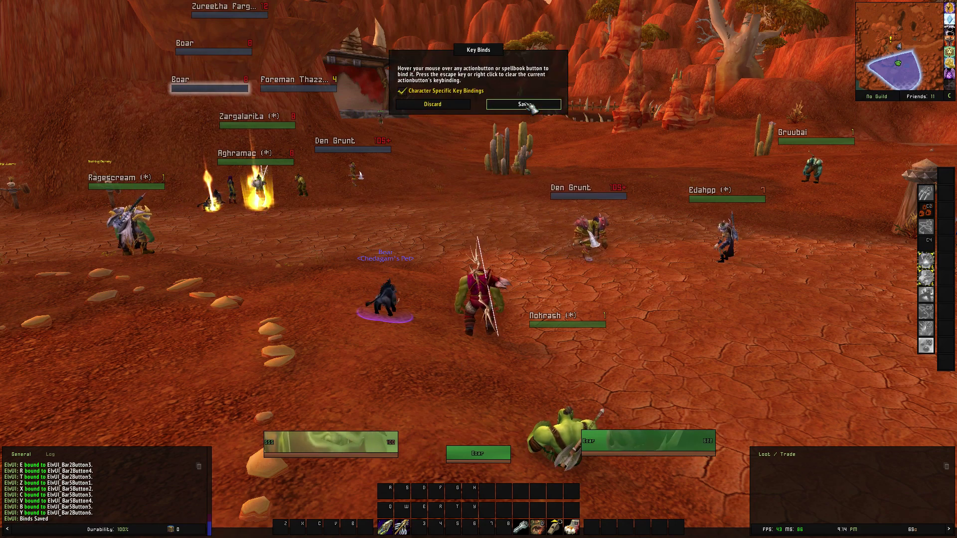
pyautogui.rightClick(388, 493)
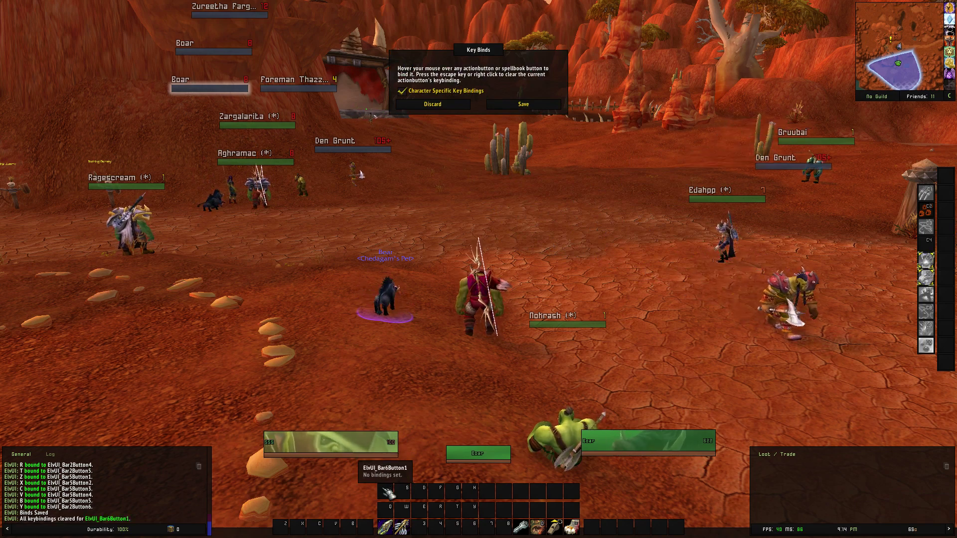
pyautogui.rightClick(404, 493)
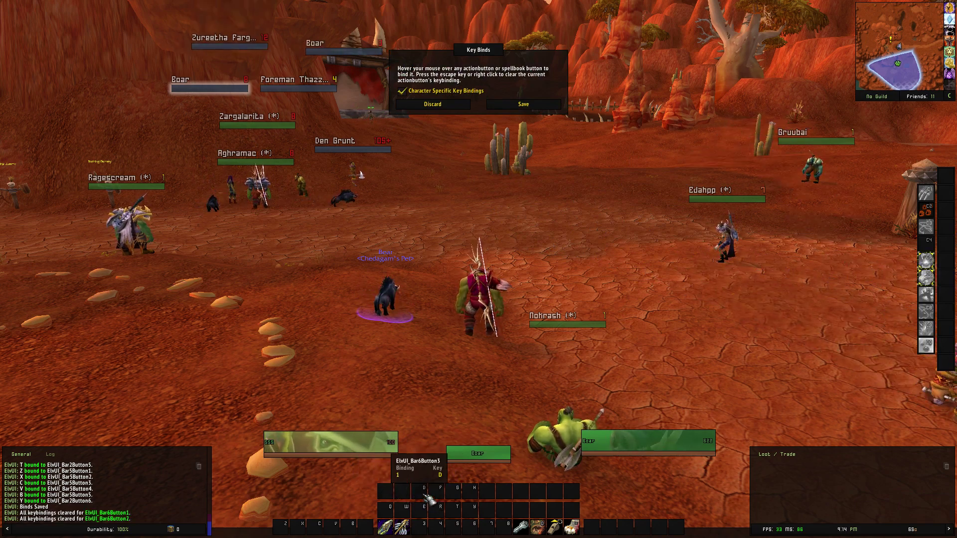
pyautogui.rightClick(420, 494)
pyautogui.rightClick(437, 493)
pyautogui.rightClick(454, 494)
pyautogui.rightClick(470, 494)
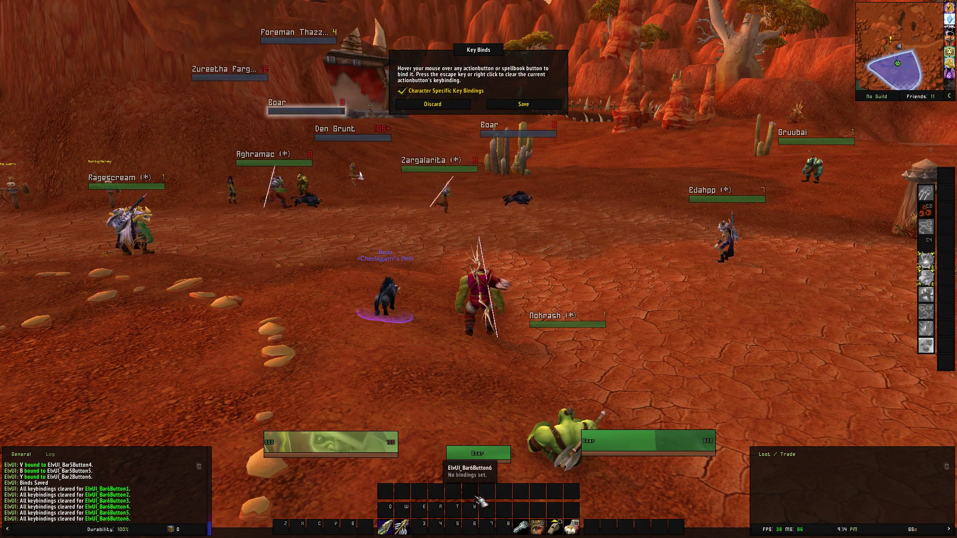
# - Clear the bindings of Bar 2 buttons 1 to 6 and Bar 5 buttons 1 to 5, and save the bindings
pyautogui.rightClick(471, 509)
pyautogui.rightClick(453, 510)
pyautogui.rightClick(437, 510)
pyautogui.rightClick(421, 509)
pyautogui.rightClick(404, 509)
pyautogui.rightClick(387, 510)
pyautogui.rightClick(355, 526)
pyautogui.rightClick(338, 526)
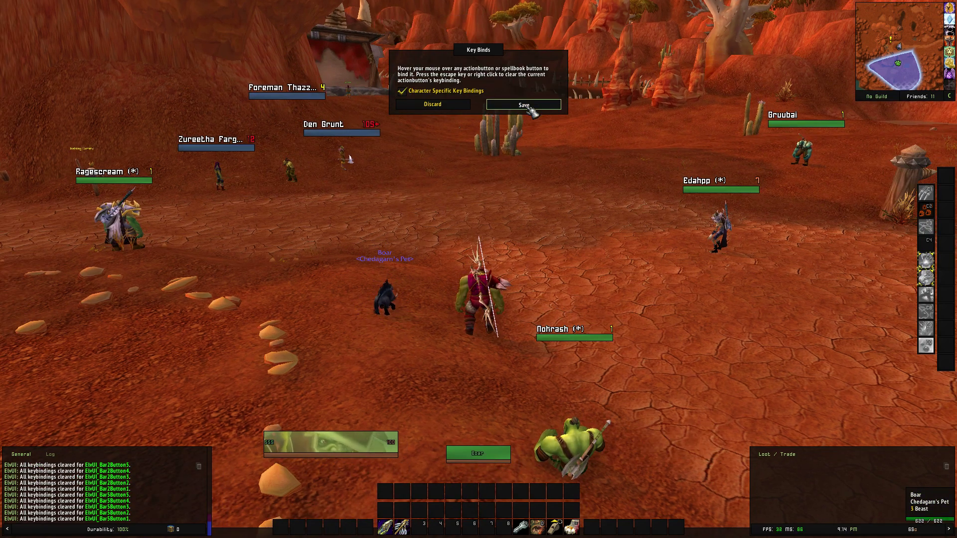
pyautogui.click(528, 104)
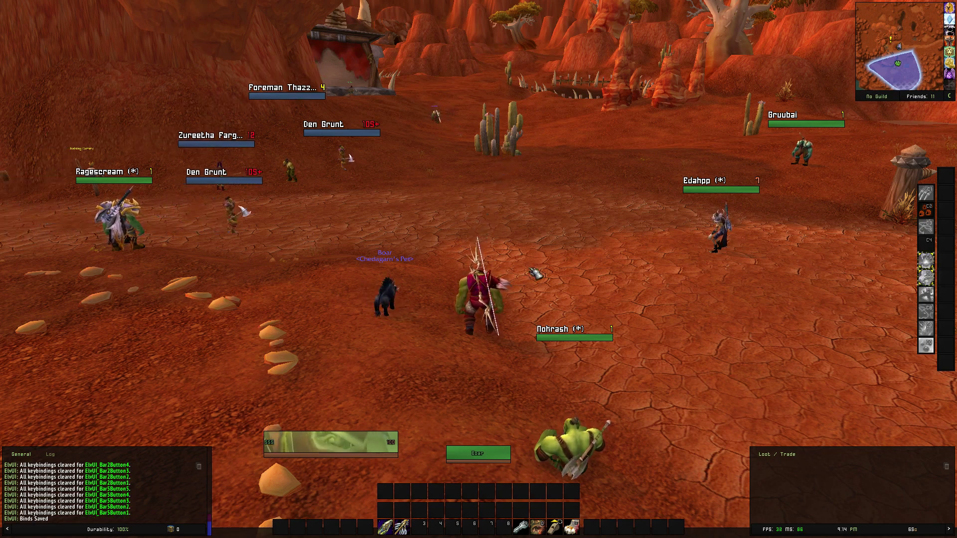
pyautogui.click(384, 297)
pyautogui.press('a')
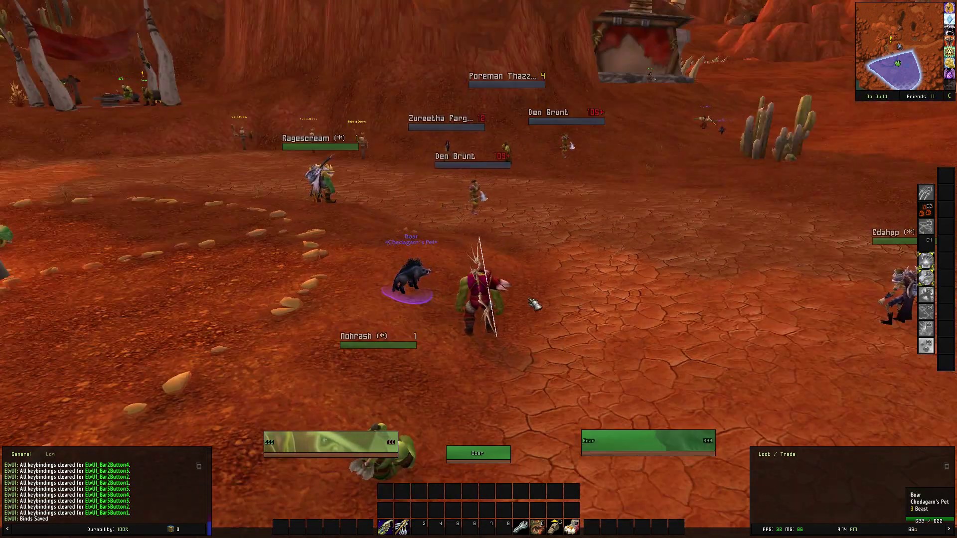
pyautogui.press('d')
pyautogui.click(546, 305)
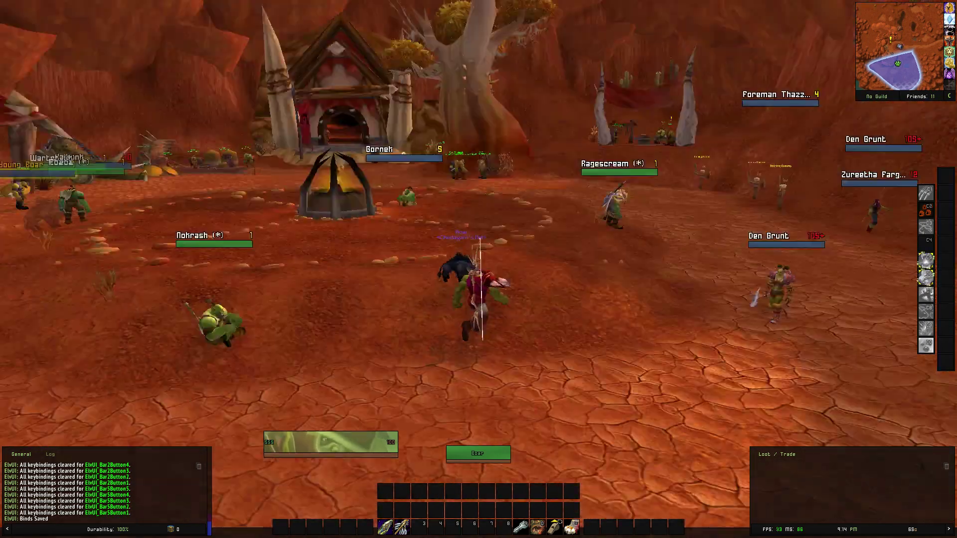
pyautogui.moveTo(546, 305); pyautogui.dragTo(299, 304)
pyautogui.moveTo(481, 384); pyautogui.dragTo(624, 384)
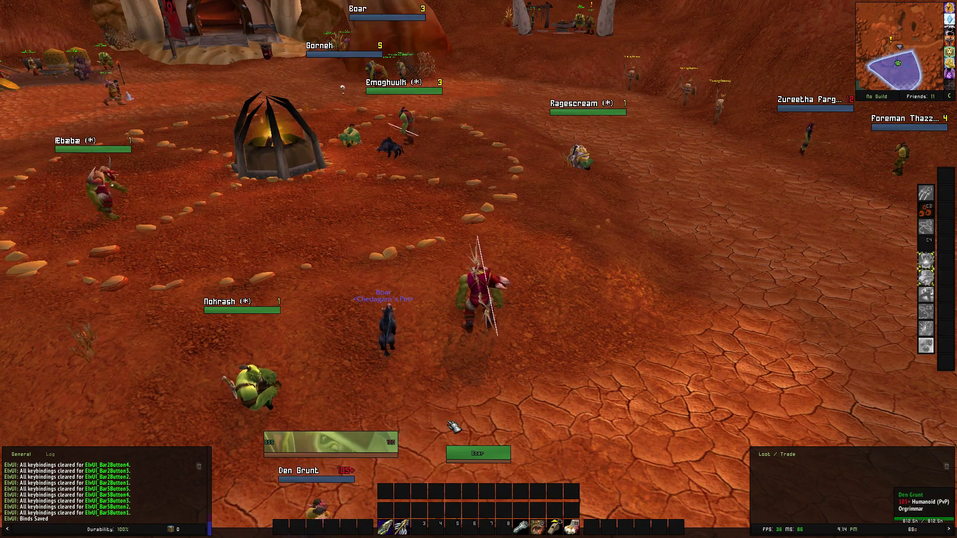
# - Reopen the configuration with /ec and bind D and SHIFT-A to Bar 6 buttons 1 and 2, SHIFT-S and S to Bar 2 buttons 1 and 2
pyautogui.press('/')
pyautogui.write('ec')
pyautogui.press('Return')
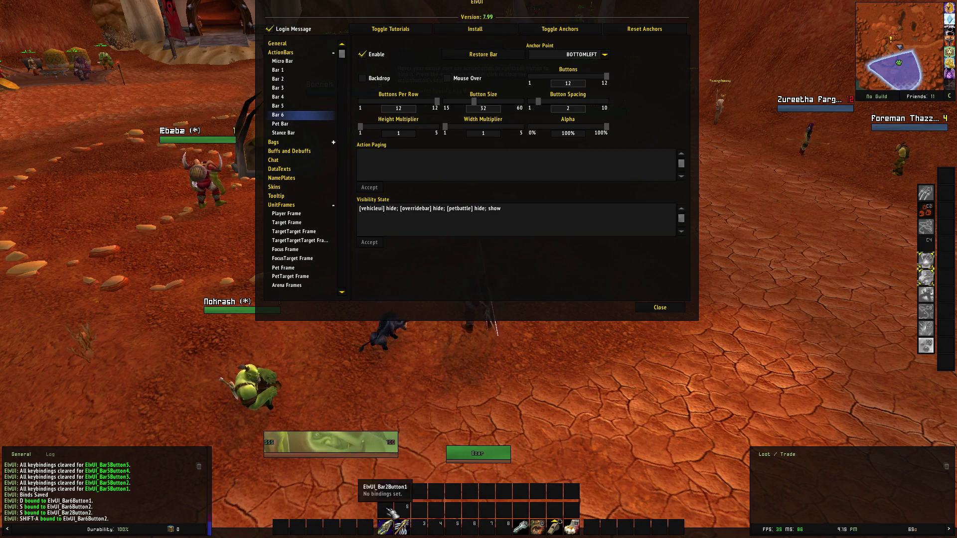
pyautogui.hotkey('shift', 's')
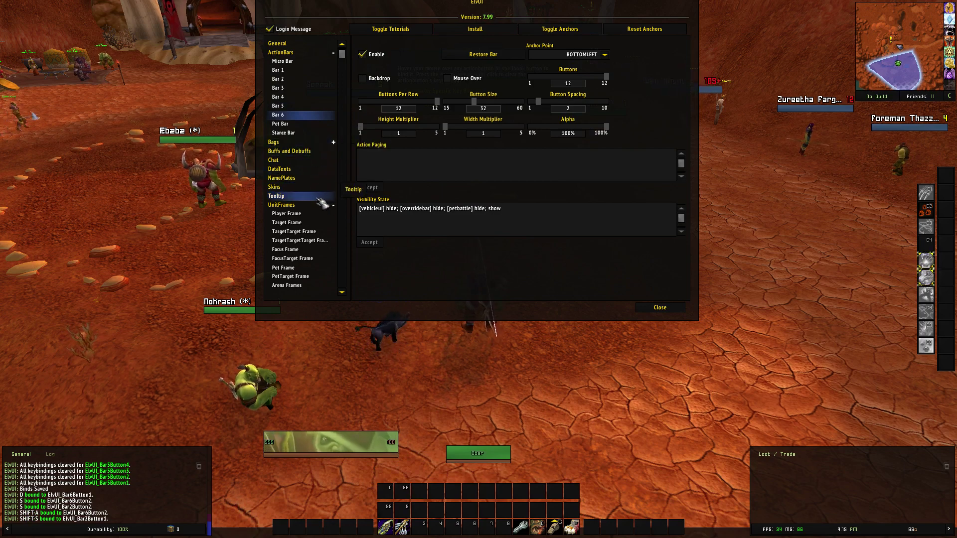
# - Set the ActionBars font to Morpheus at size 14 with the THICKOUTLINE font outline
pyautogui.click(281, 53)
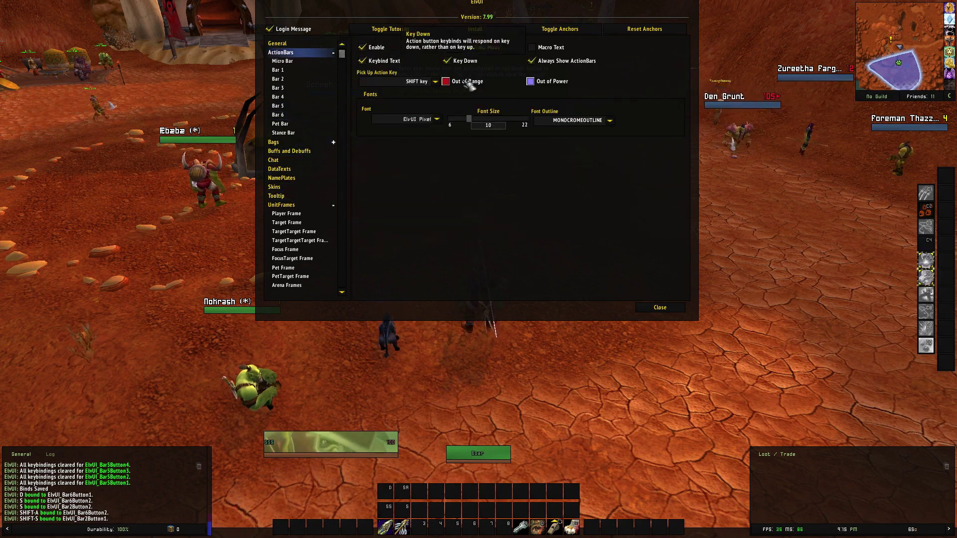
pyautogui.moveTo(469, 119); pyautogui.dragTo(488, 118)
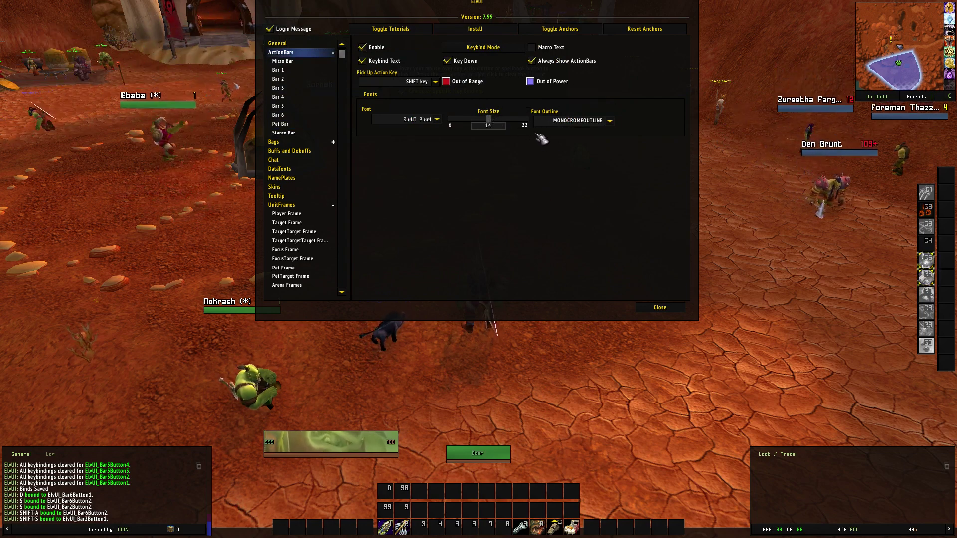
pyautogui.click(610, 120)
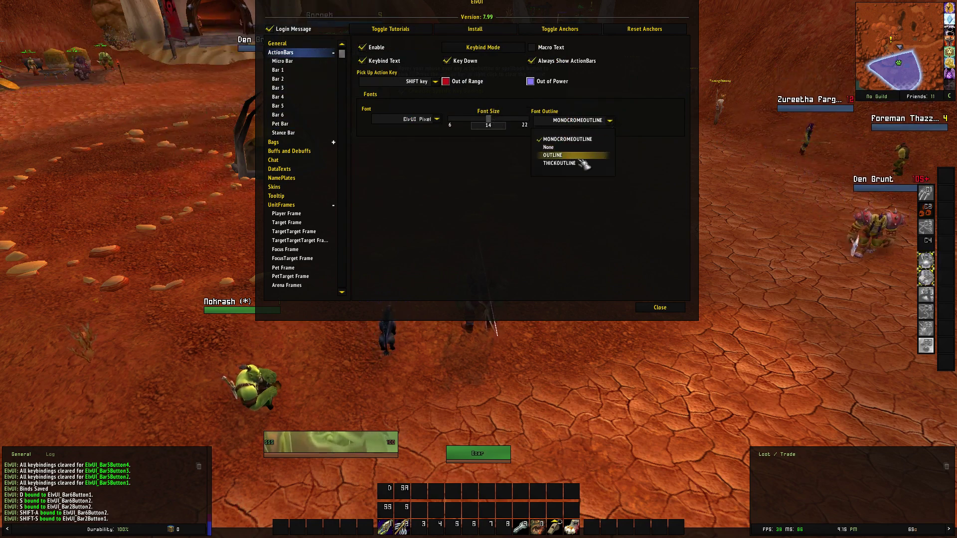
pyautogui.click(579, 164)
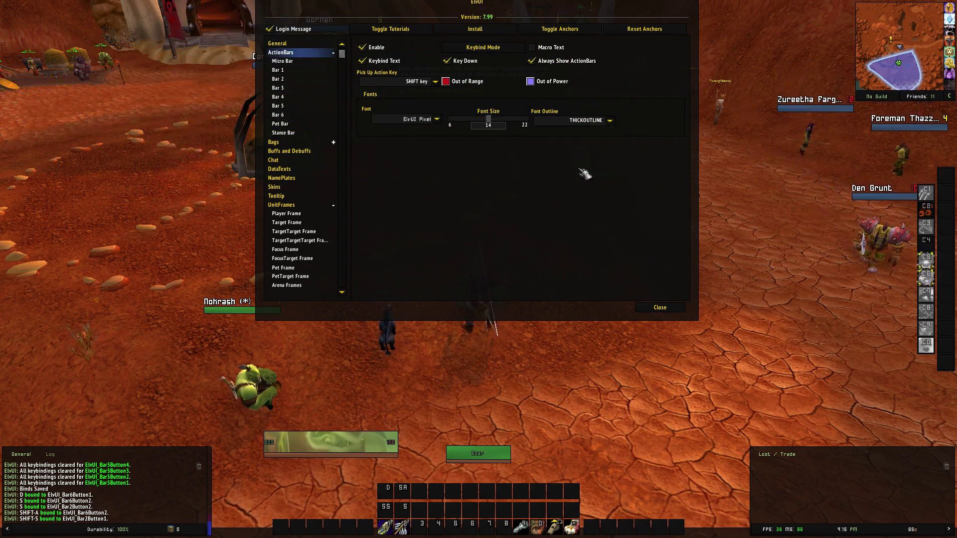
pyautogui.click(438, 120)
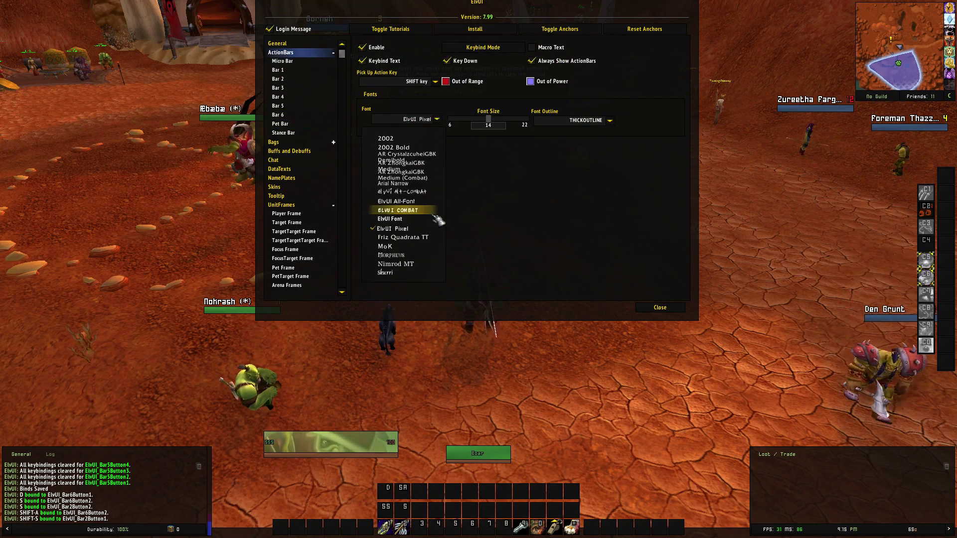
pyautogui.click(394, 256)
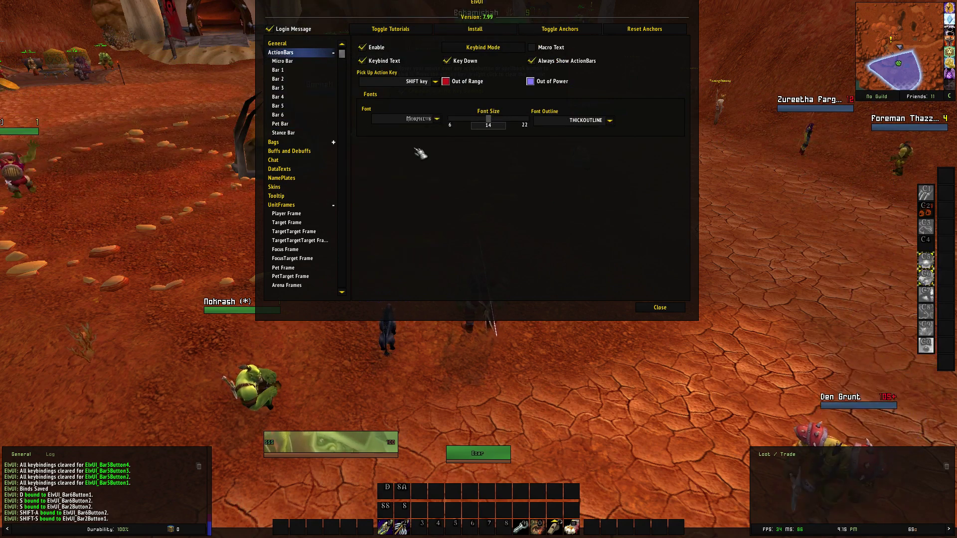
# - Set the ActionBars font to ElvUI Alt-Combat at size 16, close the configuration and save the key bindings
pyautogui.click(437, 119)
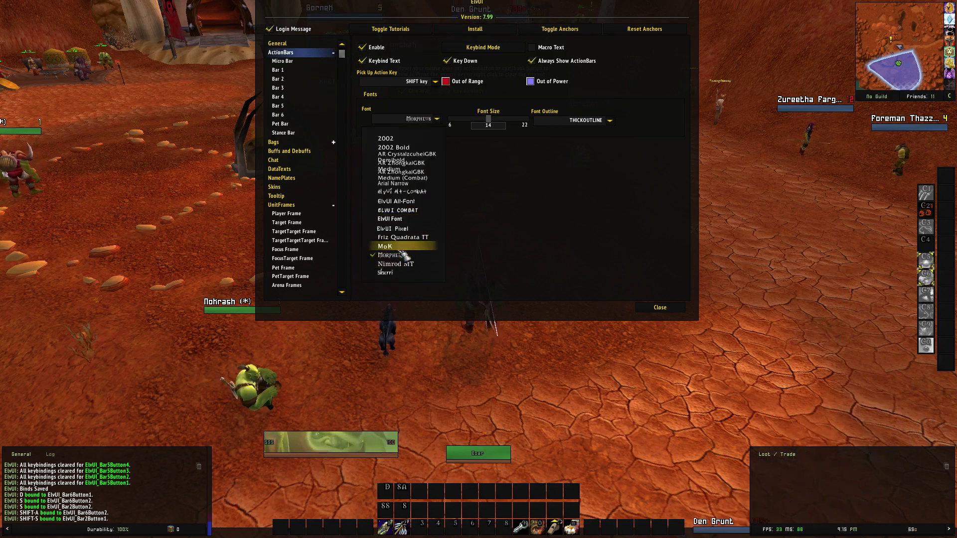
pyautogui.click(405, 193)
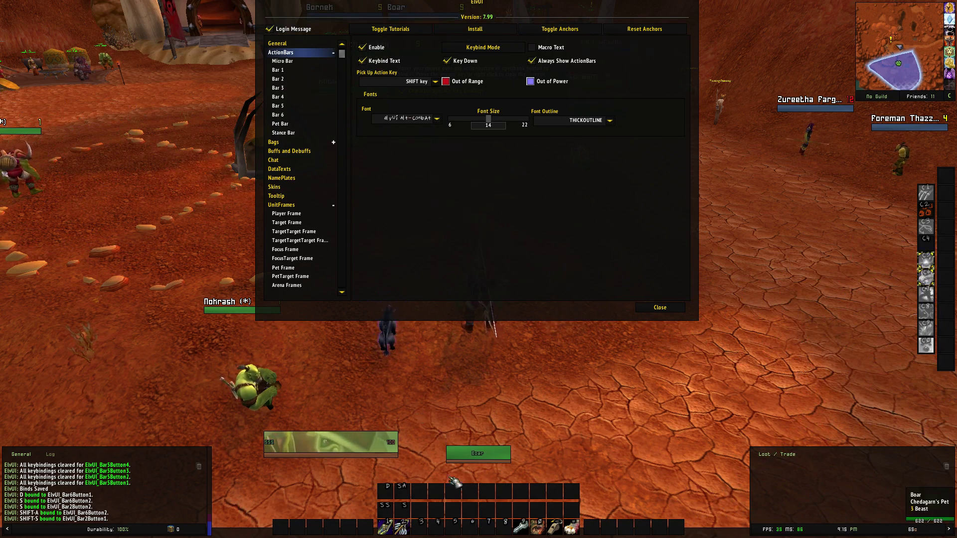
pyautogui.moveTo(488, 120)
pyautogui.mouseDown()
pyautogui.moveTo(513, 121)
pyautogui.moveTo(497, 121)
pyautogui.mouseUp()
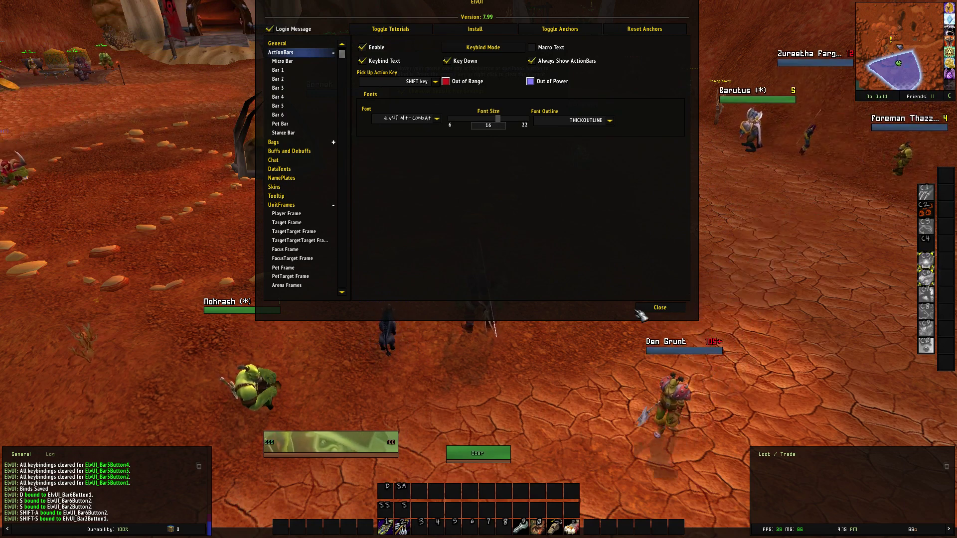
pyautogui.click(659, 308)
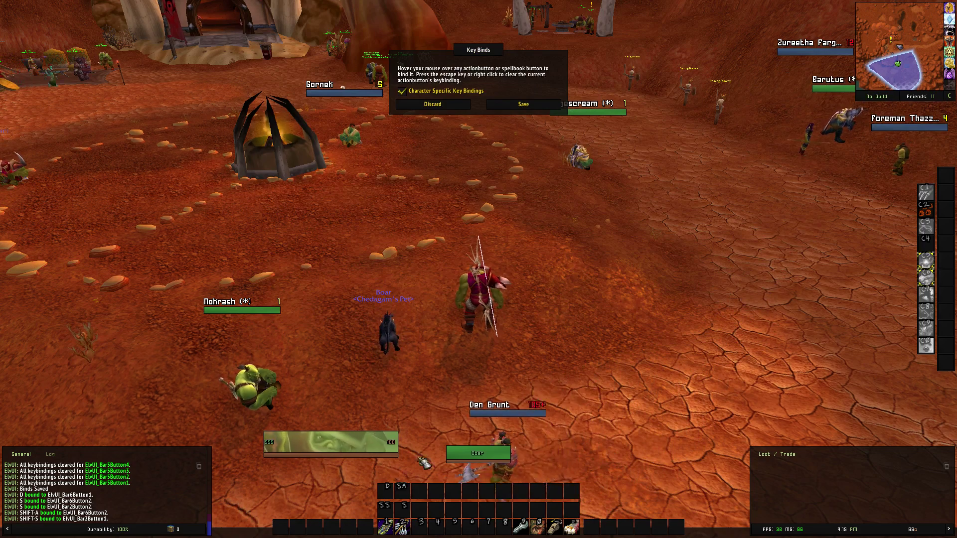
pyautogui.click(523, 104)
# - Reopen the configuration with /ec and set the Player Frame's Name text position to LEFT
pyautogui.moveTo(448, 214); pyautogui.dragTo(225, 215)
pyautogui.moveTo(481, 344); pyautogui.dragTo(698, 344)
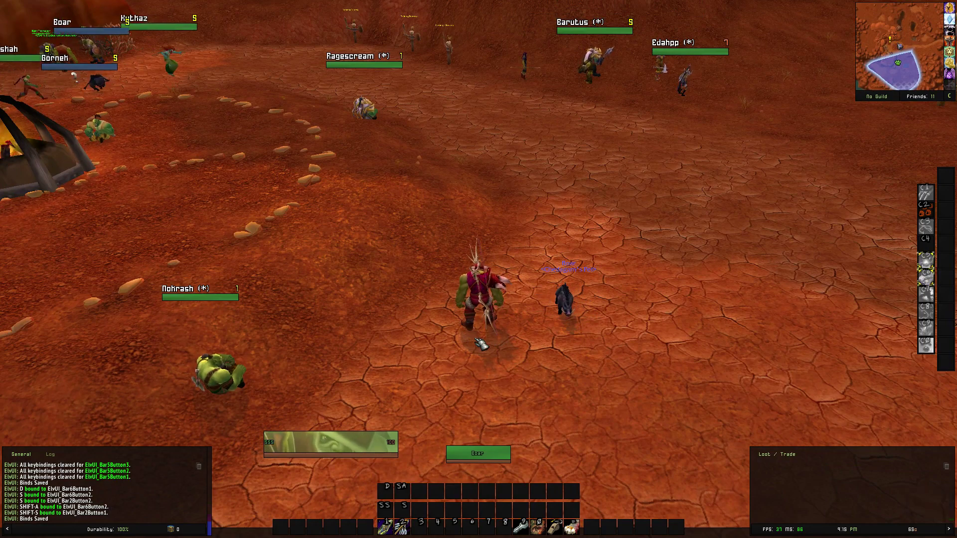
pyautogui.write('/ec')
pyautogui.press('Return')
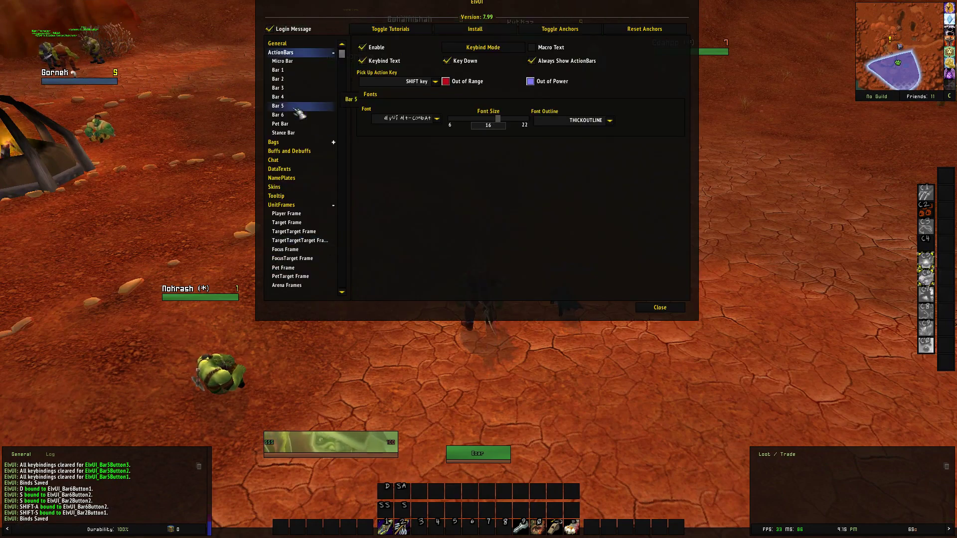
pyautogui.click(288, 206)
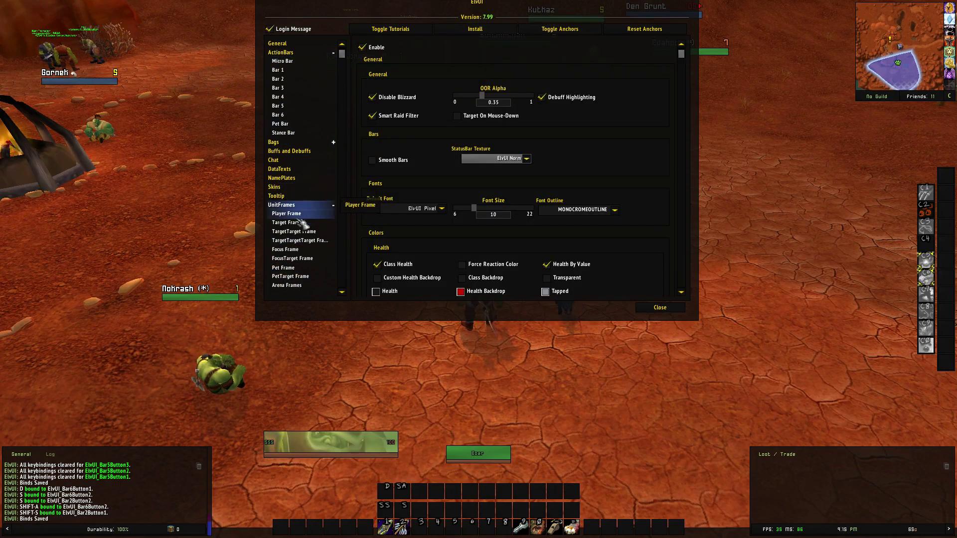
pyautogui.click(311, 214)
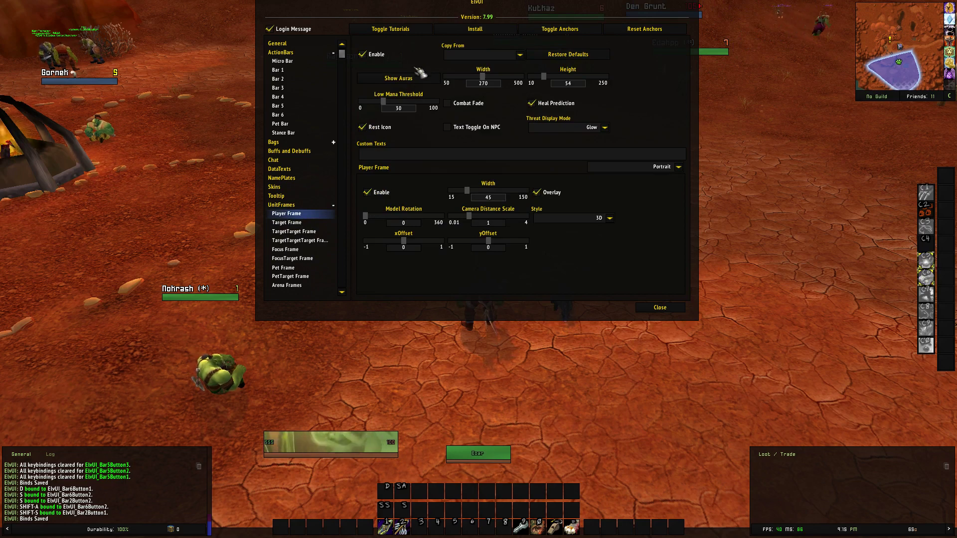
pyautogui.click(678, 168)
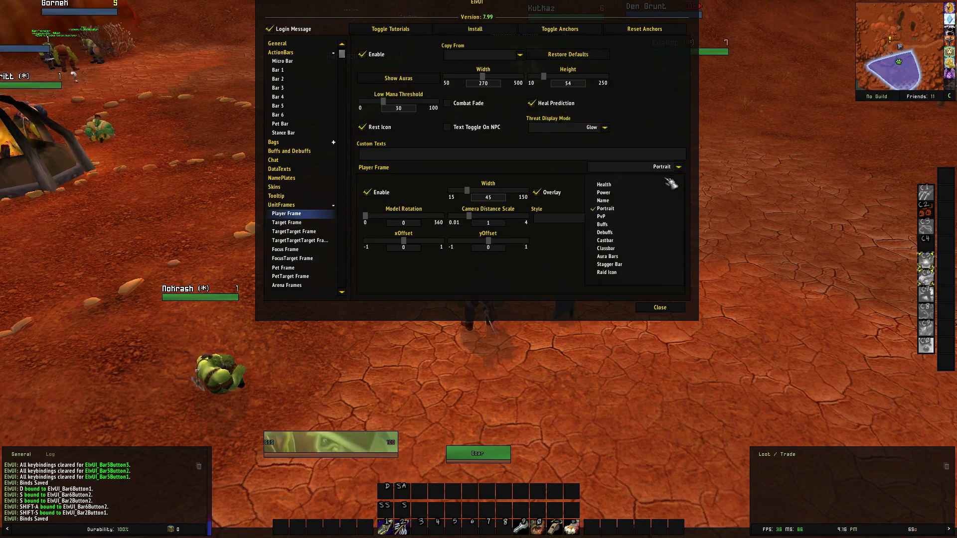
pyautogui.click(609, 201)
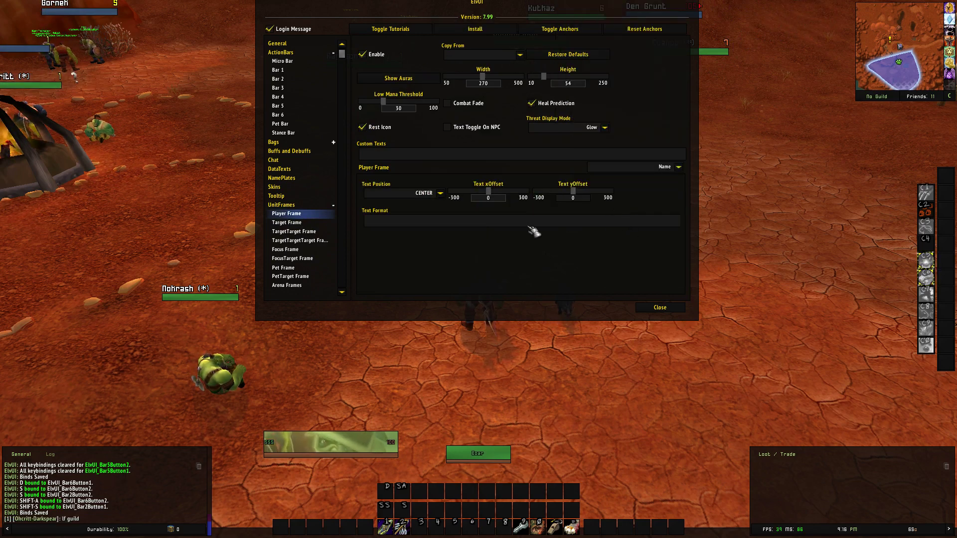
pyautogui.click(441, 194)
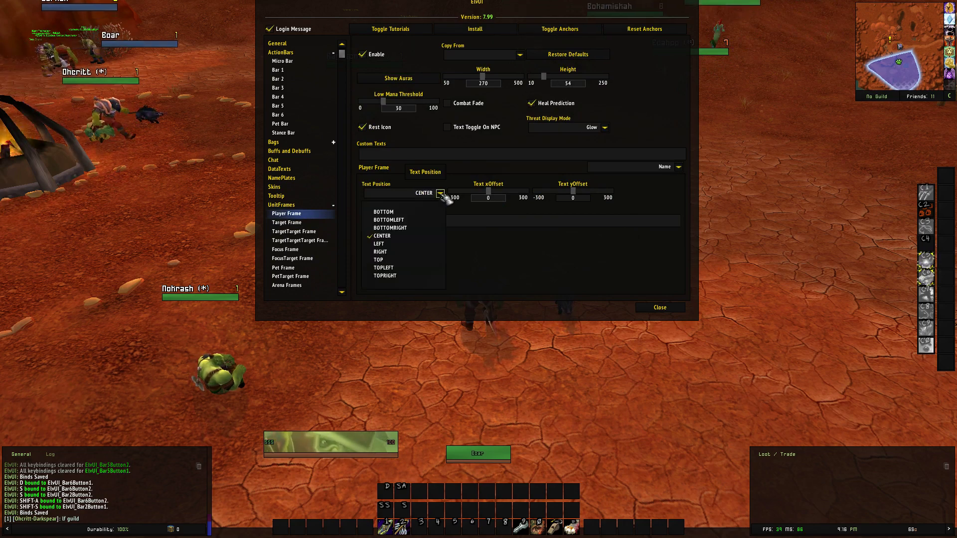
pyautogui.click(392, 247)
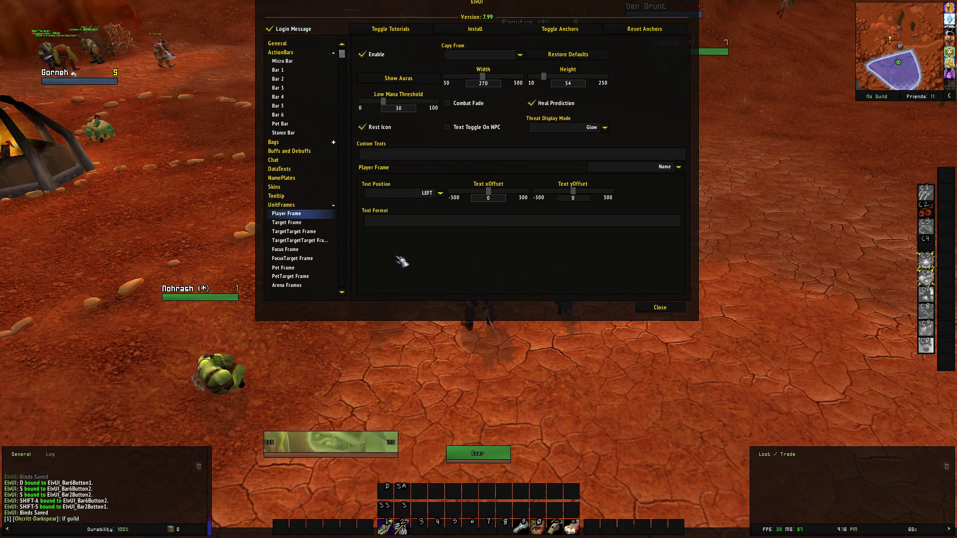
# - Target your own character, check the Player Frame's Health settings and set the UnitFrames font size to 15
pyautogui.click(365, 435)
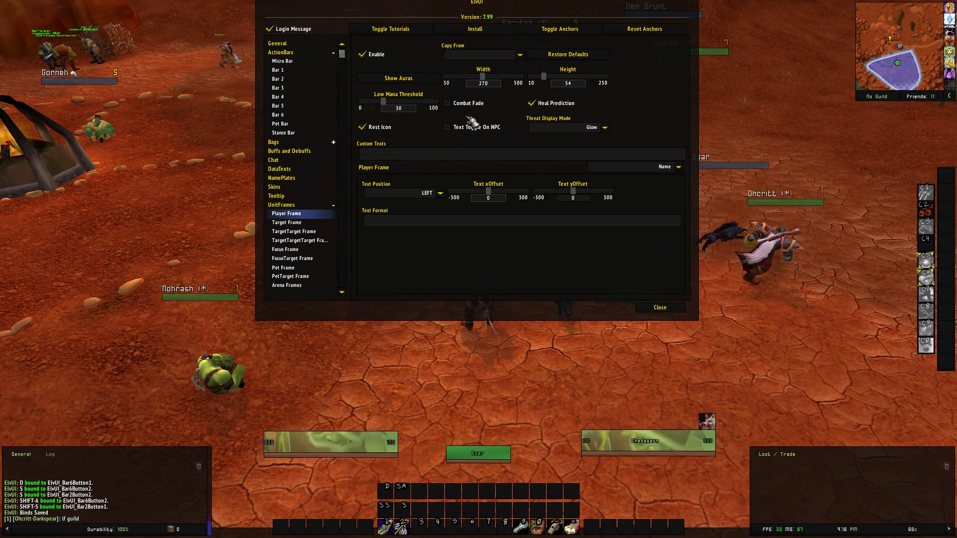
pyautogui.click(678, 168)
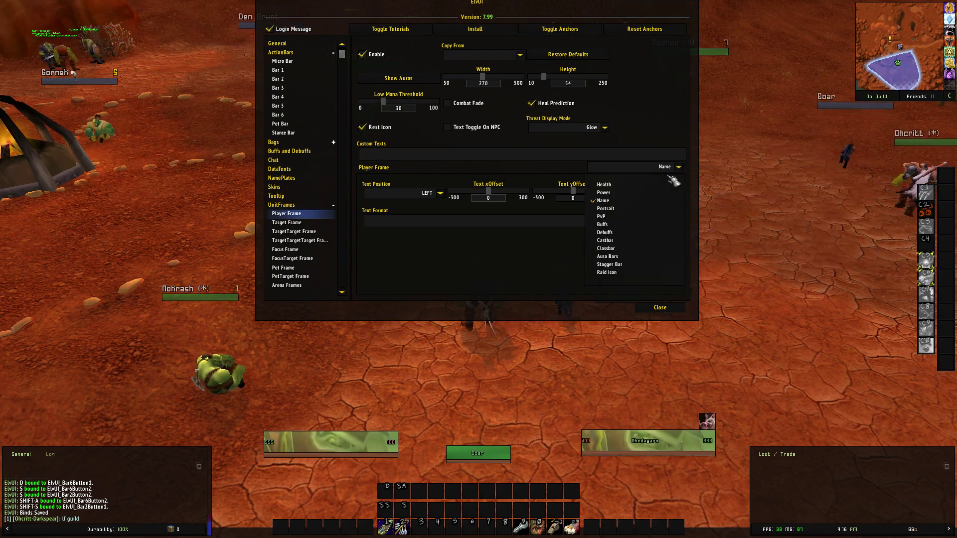
pyautogui.click(606, 185)
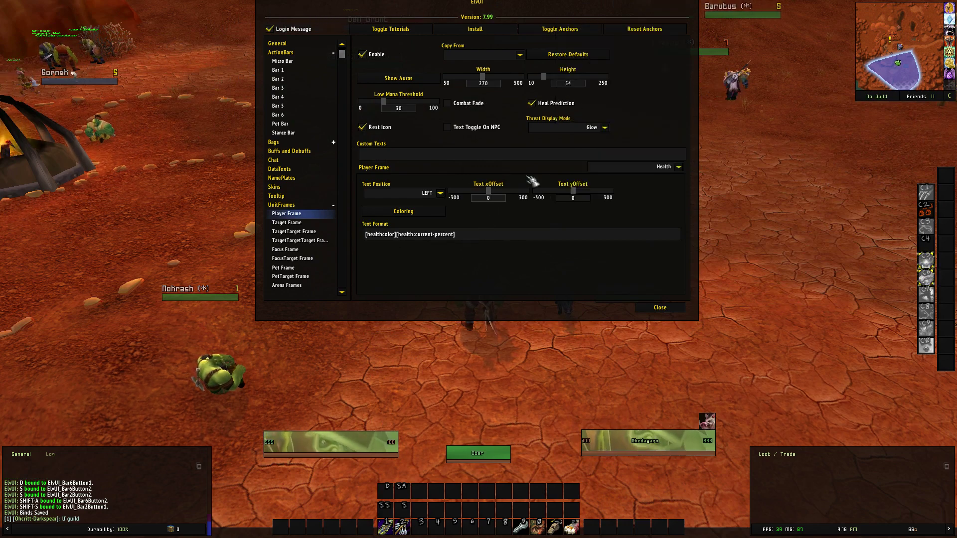
pyautogui.click(306, 207)
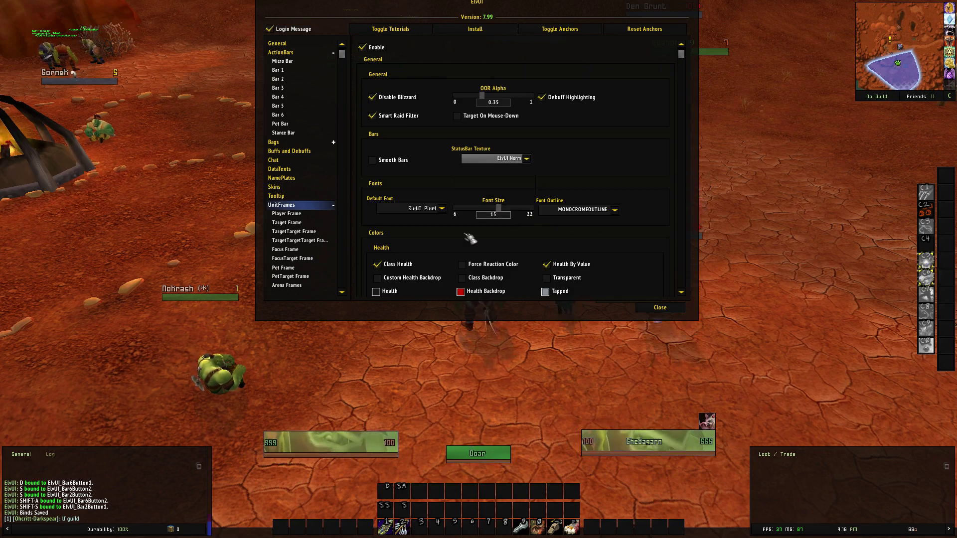
# - Try appending the [name] tag to the Player Frame's Health text format after [healthcolor][health:current-percent]
pyautogui.click(295, 215)
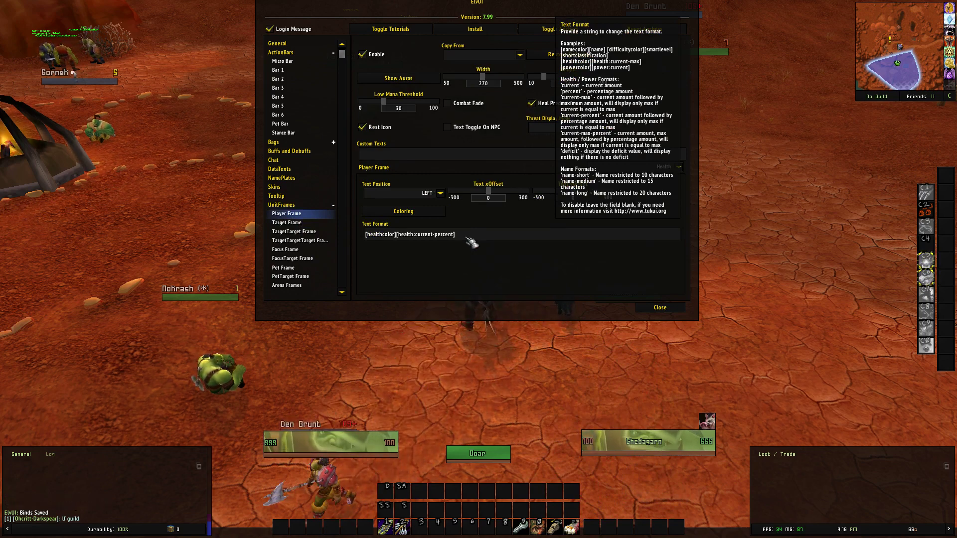
pyautogui.write('[name')
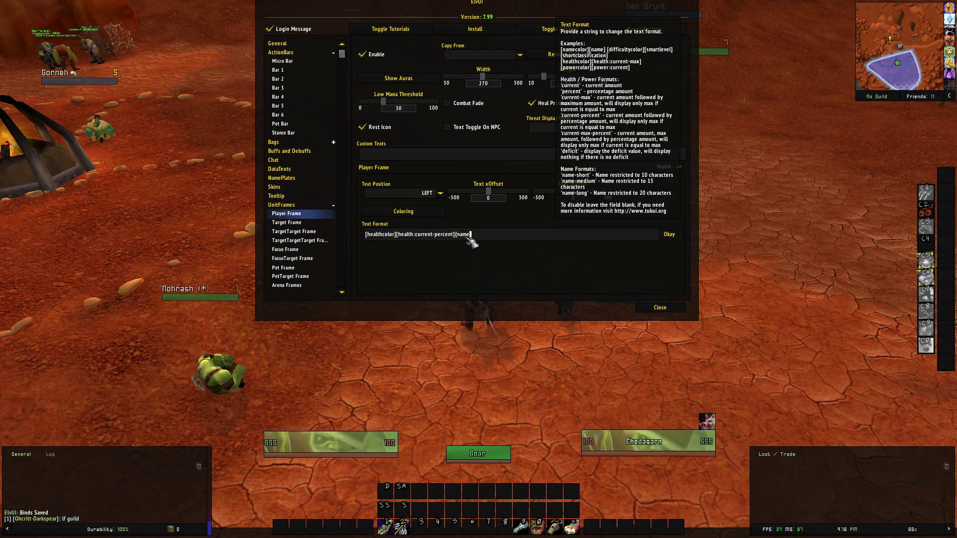
pyautogui.press('BackSpace')
pyautogui.press('BackSpace')
pyautogui.press('BackSpace')
pyautogui.press('BackSpace')
pyautogui.press('BackSpace')
pyautogui.write('name]')
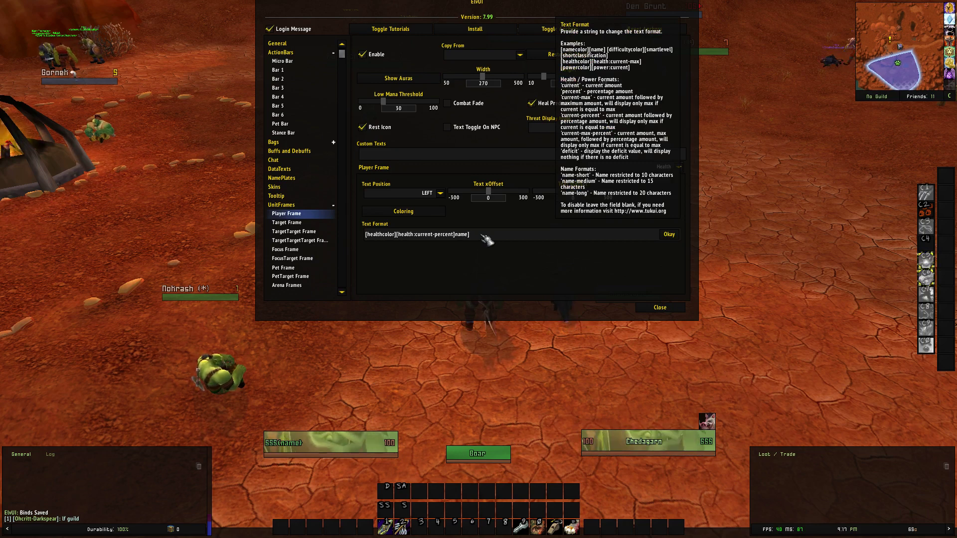
pyautogui.write('[')
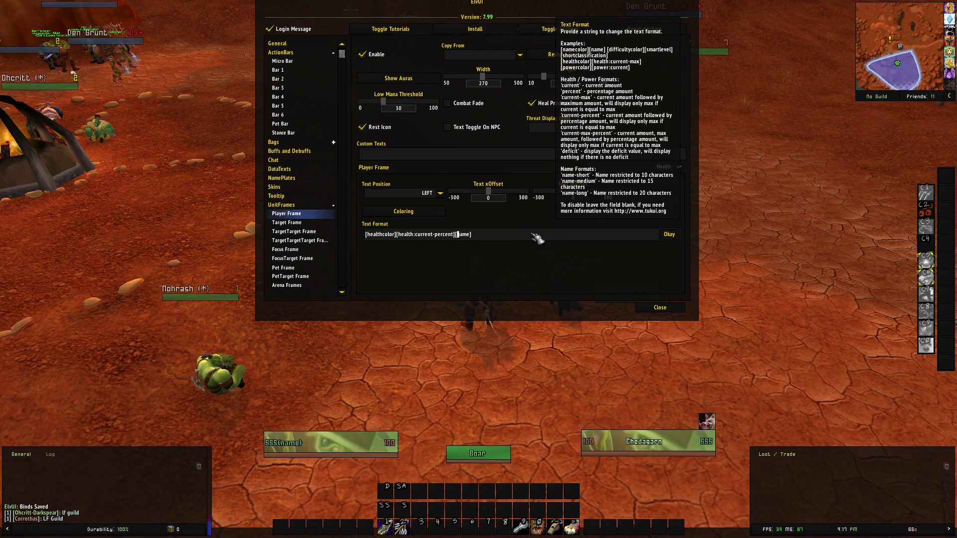
# - Try changing the appended tag in the Health text format to [name-short] and apply it
pyautogui.press('End')
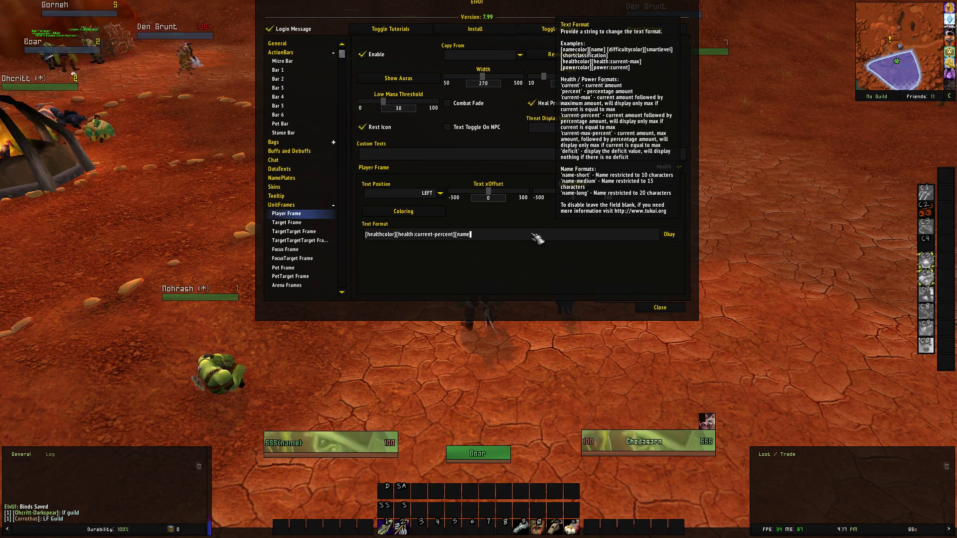
pyautogui.write('-')
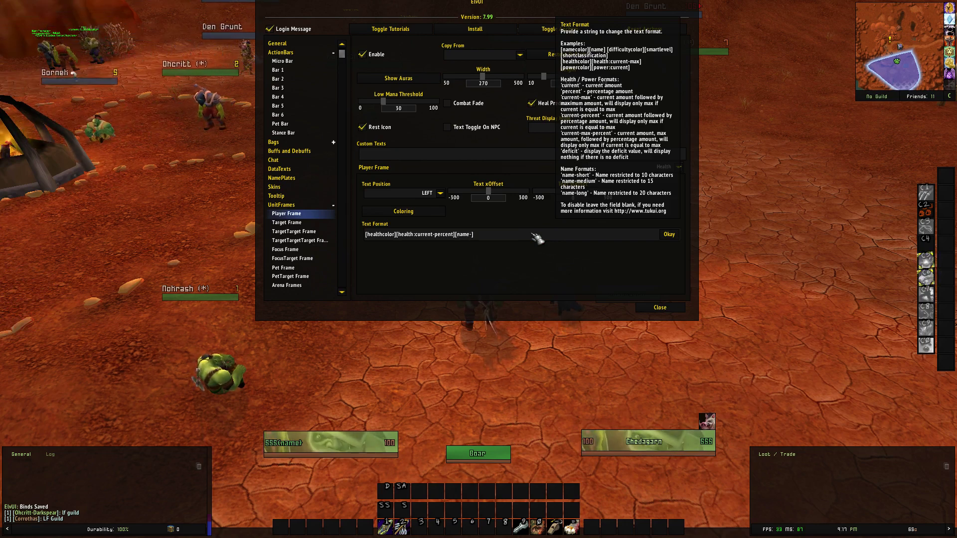
pyautogui.write('short')
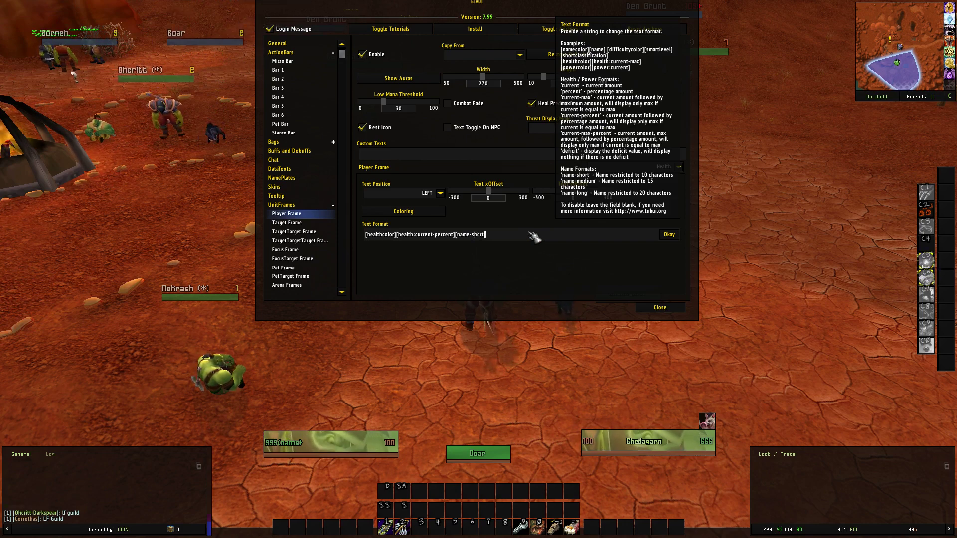
pyautogui.click(668, 236)
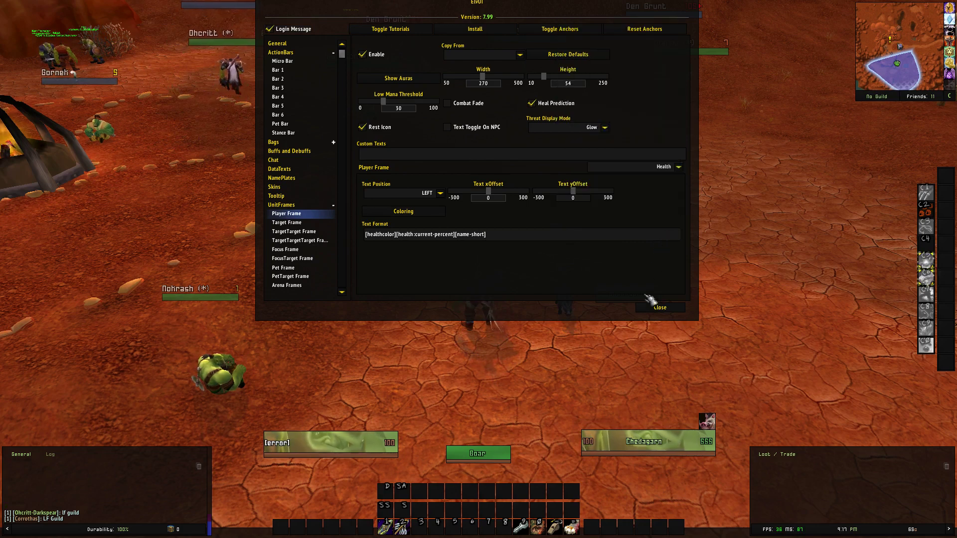
# - Remove the [name-short] tag from the end of the Player Frame's Health text format
pyautogui.click(524, 240)
pyautogui.press('BackSpace')
pyautogui.press('BackSpace')
pyautogui.press('BackSpace')
pyautogui.press('BackSpace')
pyautogui.press('BackSpace')
pyautogui.press('BackSpace')
pyautogui.press('BackSpace')
pyautogui.press('BackSpace')
pyautogui.press('BackSpace')
pyautogui.press('BackSpace')
pyautogui.press('BackSpace')
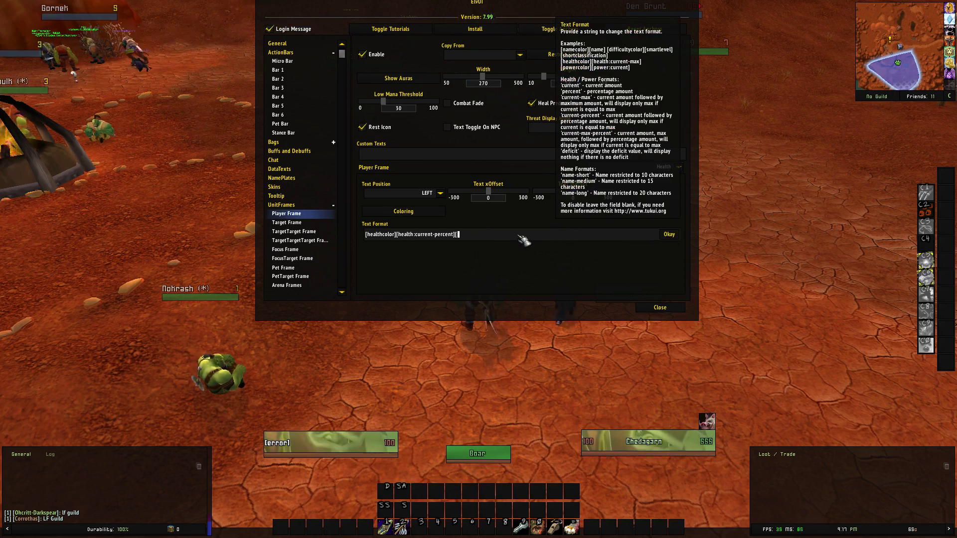
pyautogui.press('BackSpace')
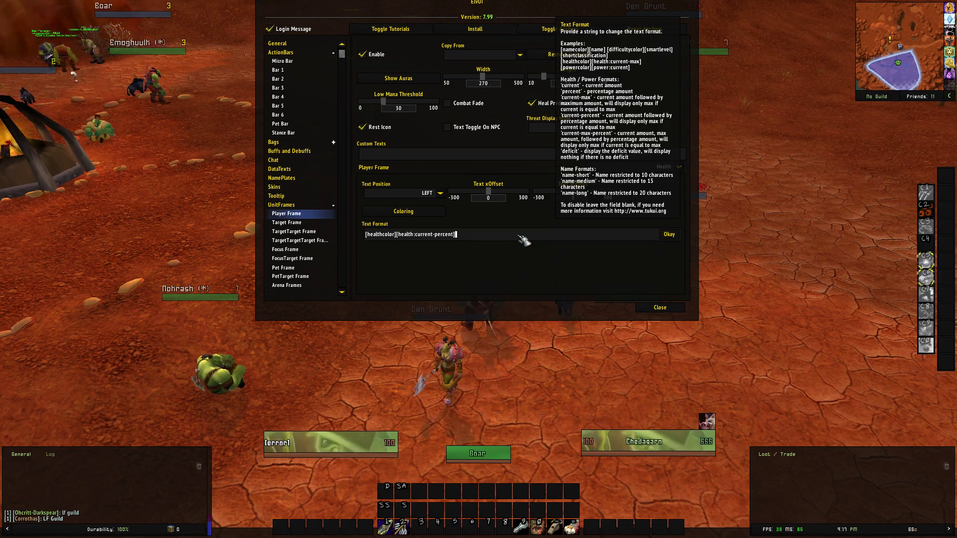
# - Try appending 'name-short' in single quotes to the Health text format, and restore it to [healthcolor][health:current-percent]
pyautogui.write("'name")
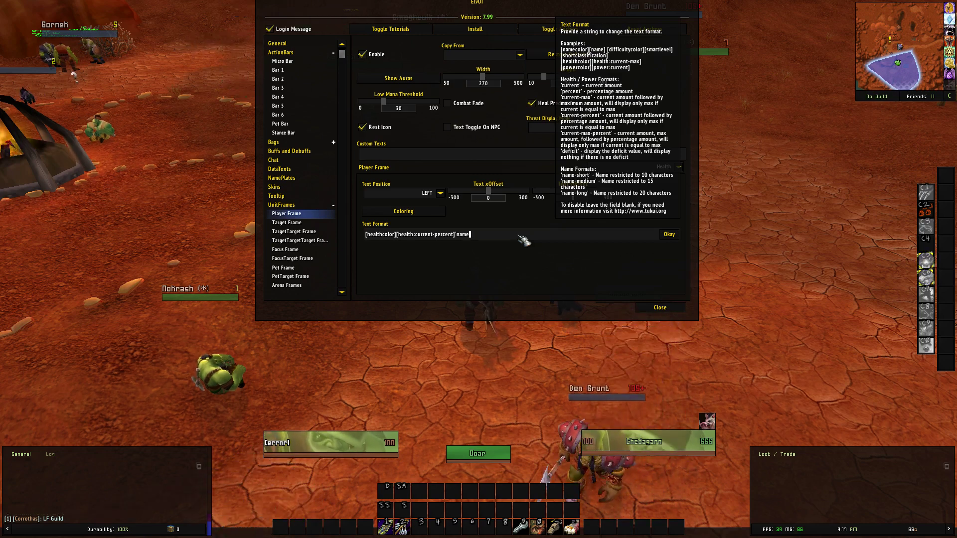
pyautogui.write("-short'")
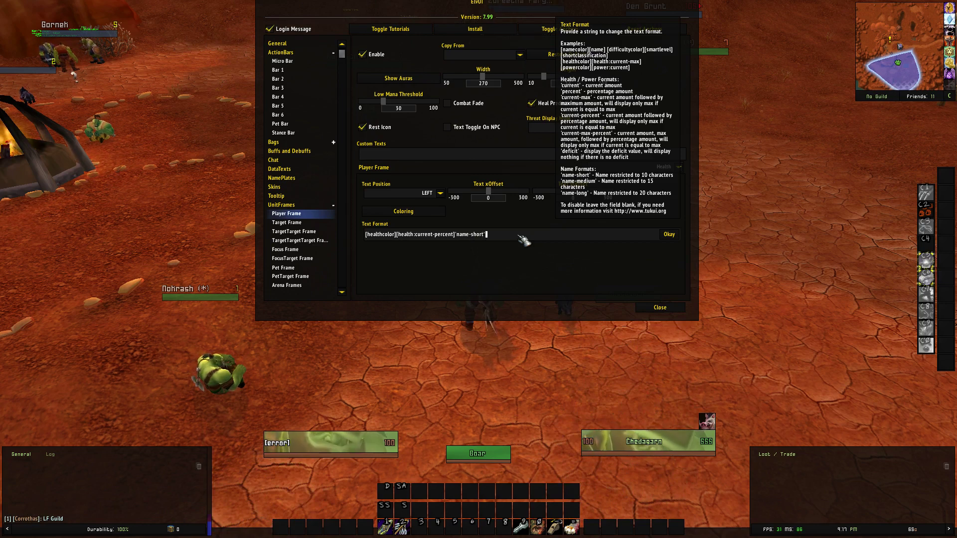
pyautogui.press('Return')
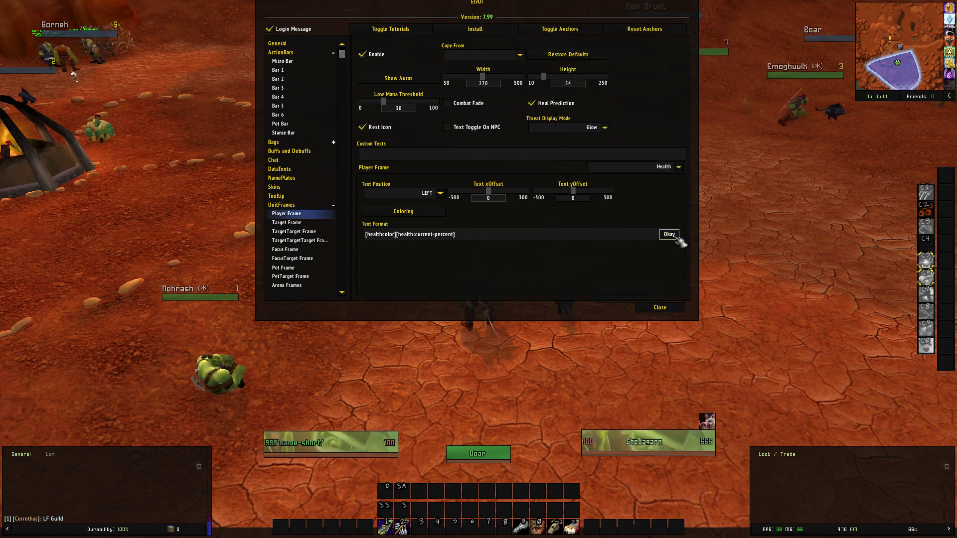
# - Close the configuration and look over the interface layout in the game view
pyautogui.click(659, 308)
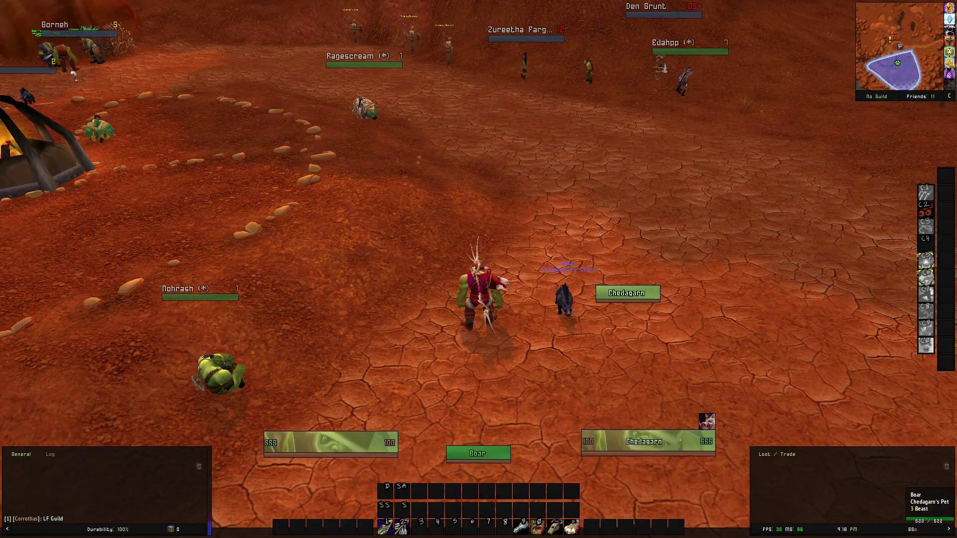
pyautogui.moveTo(408, 208); pyautogui.dragTo(591, 229)
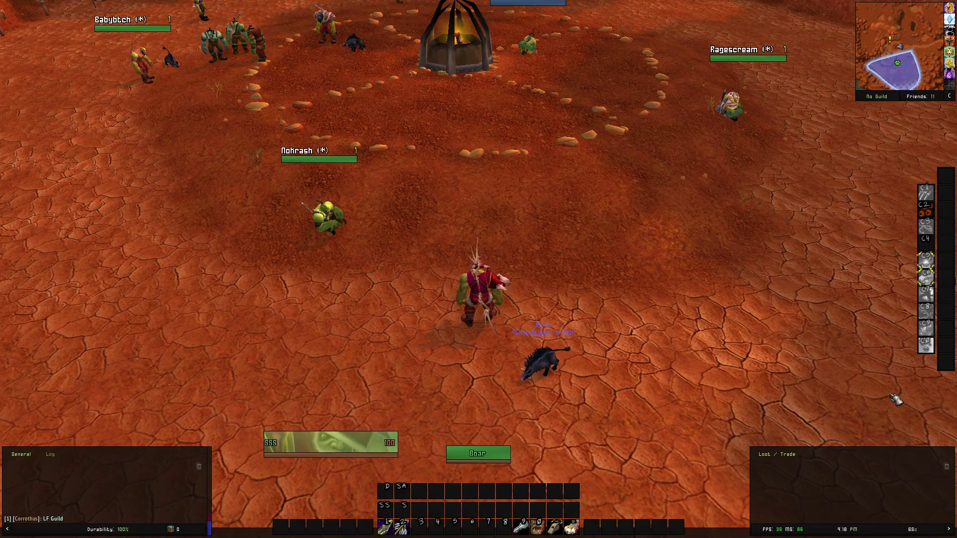
pyautogui.moveTo(638, 281); pyautogui.dragTo(239, 288)
pyautogui.moveTo(399, 294)
pyautogui.mouseDown()
pyautogui.moveTo(440, 294)
pyautogui.moveTo(339, 293)
pyautogui.moveTo(399, 293)
pyautogui.mouseUp()
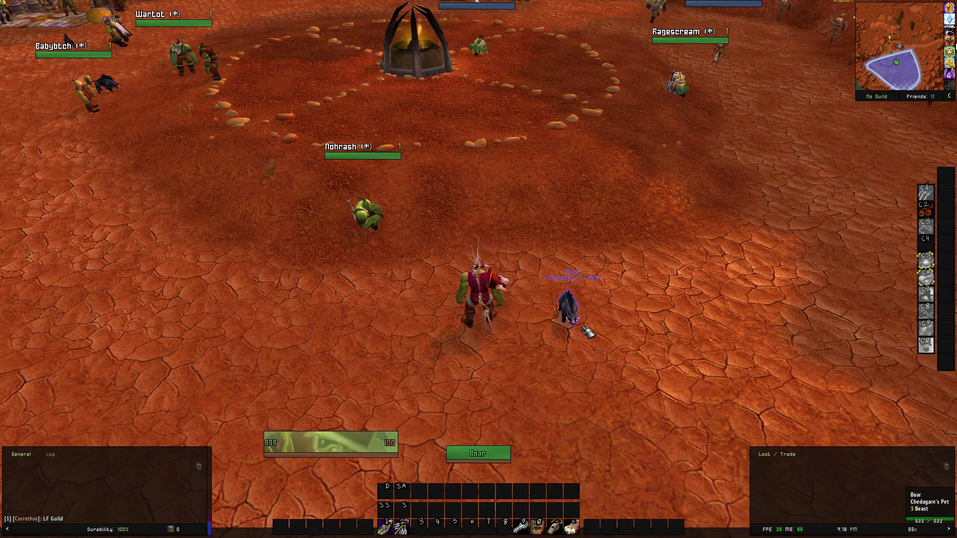
pyautogui.moveTo(883, 354); pyautogui.dragTo(938, 294)
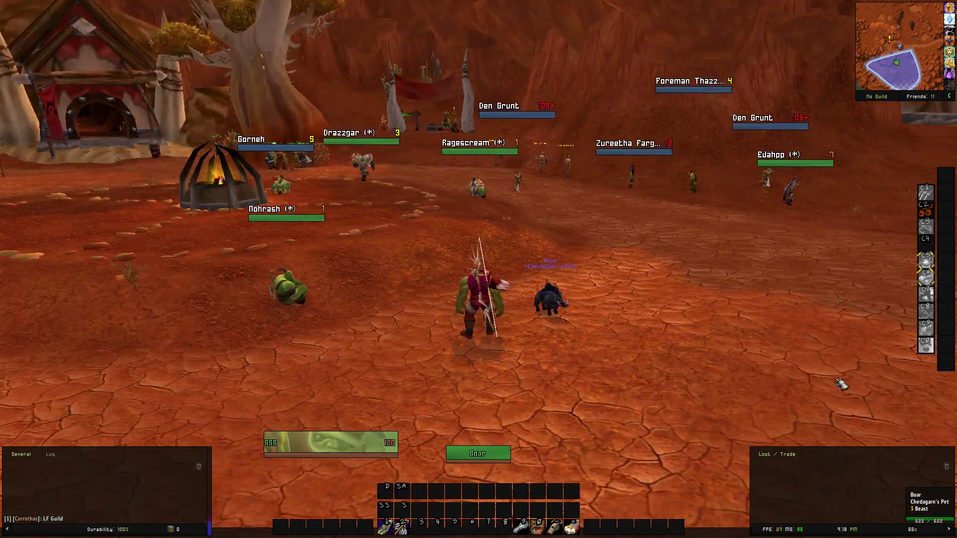